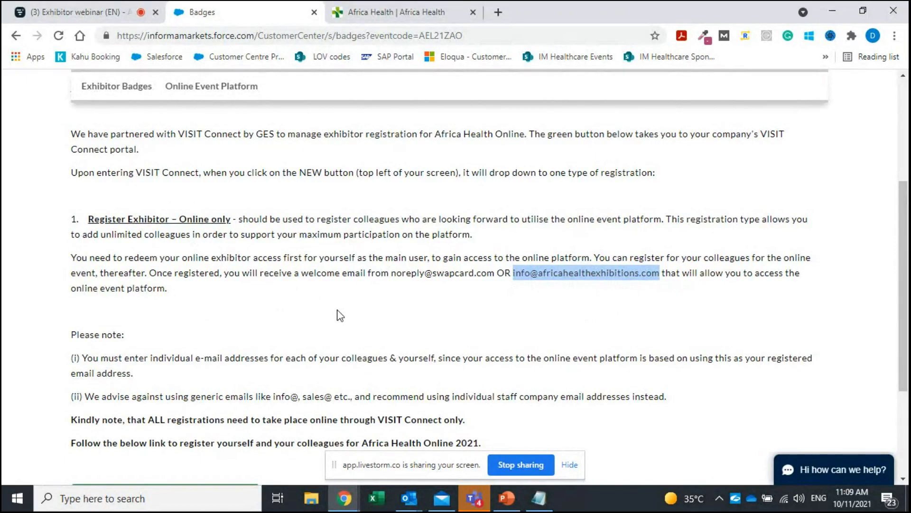
# - Review the Exhibitor Badges instructions on registering yourself and colleagues through VISIT Connect, including the notes on individual email addresses
pyautogui.scroll(-1, 340, 316)
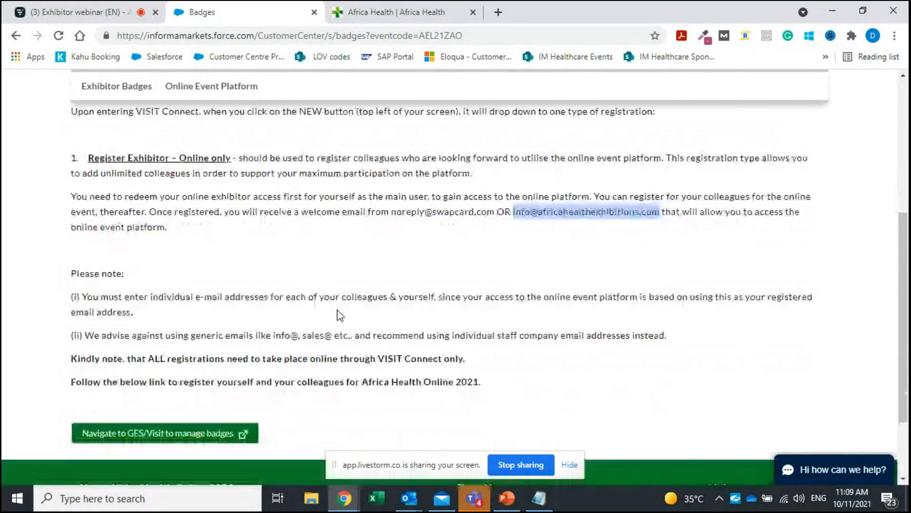
pyautogui.scroll(-1, 340, 316)
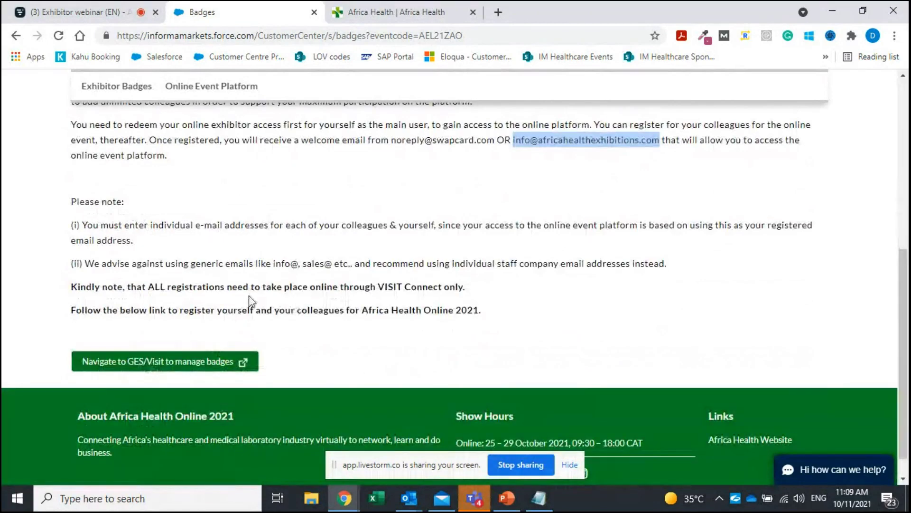
pyautogui.scroll(1, 251, 300)
pyautogui.scroll(4, 252, 300)
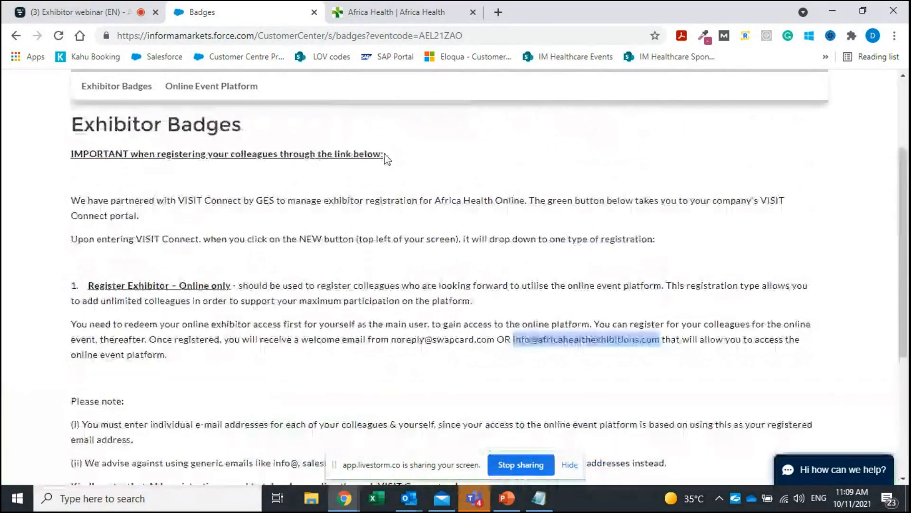
pyautogui.moveTo(186, 200); pyautogui.dragTo(368, 200)
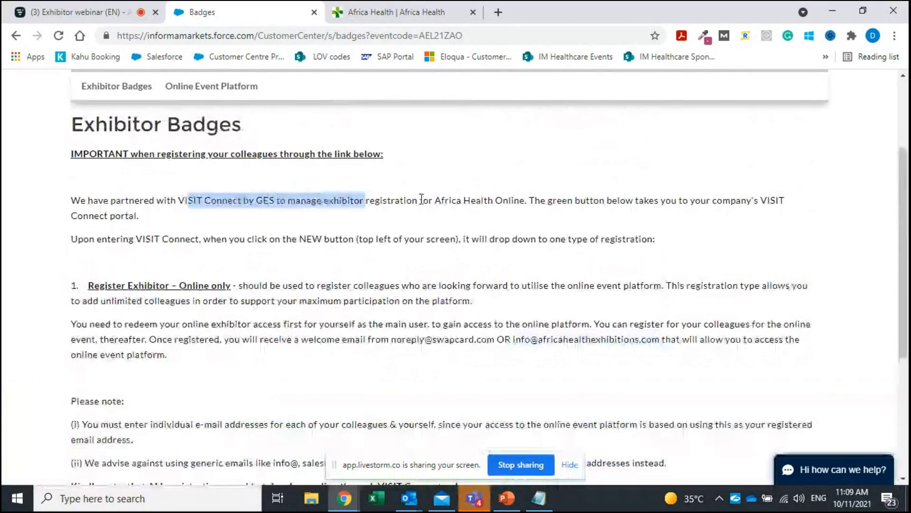
pyautogui.click(436, 200)
pyautogui.scroll(-1, 312, 372)
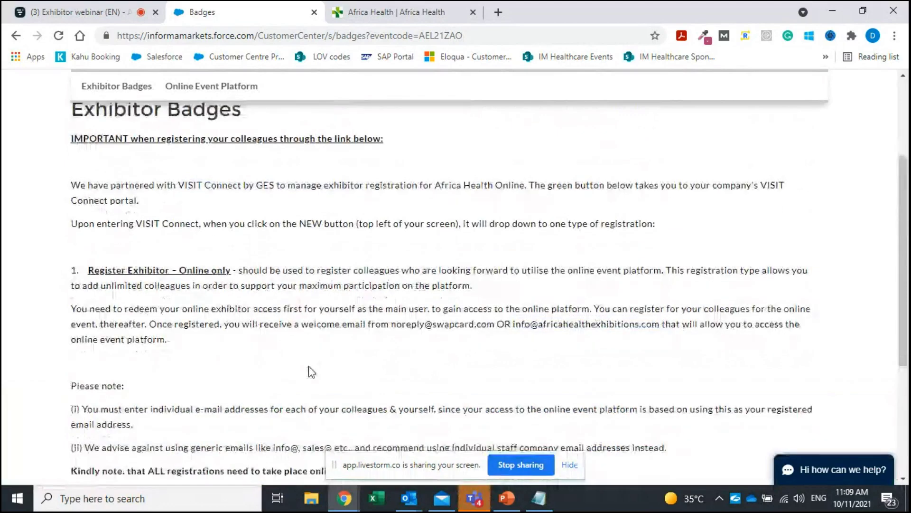
pyautogui.scroll(-3, 311, 372)
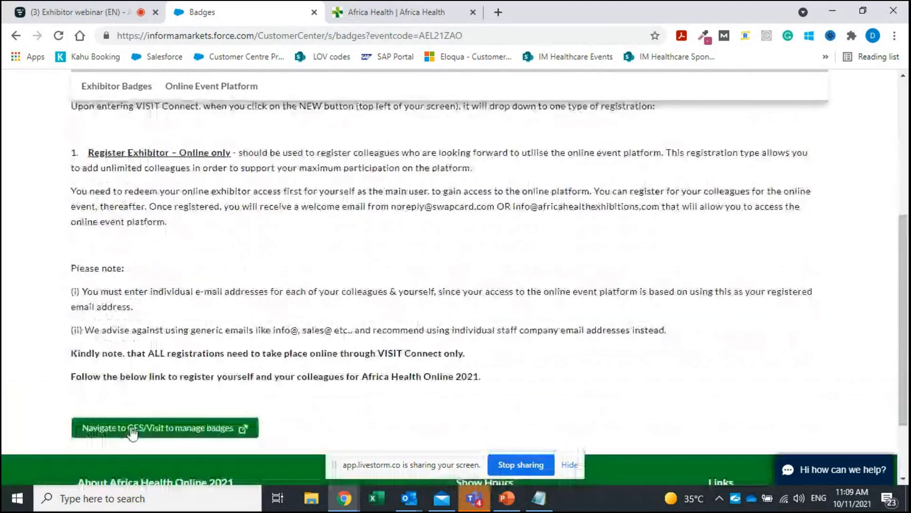
# - Open the GES/Visit badge management portal from the badges page and show the Standpersonnel list in the Service Centre
pyautogui.click(164, 433)
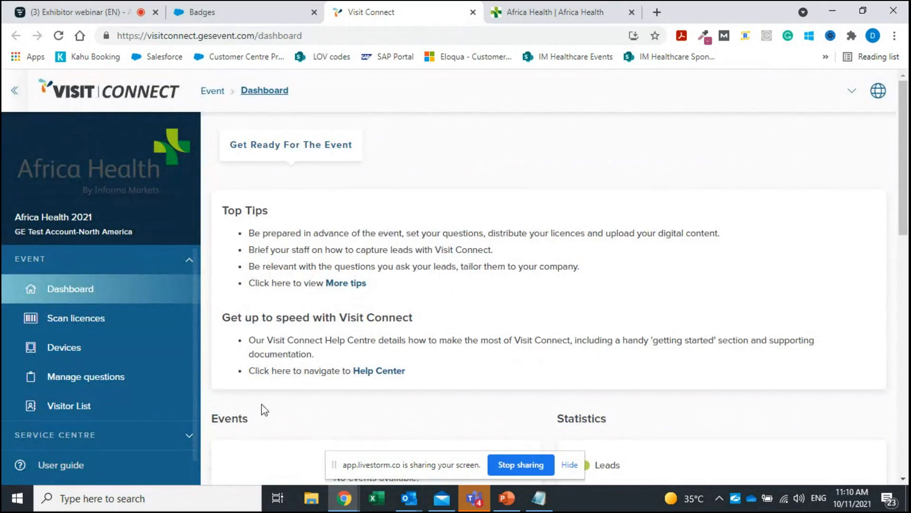
pyautogui.scroll(-2, 265, 413)
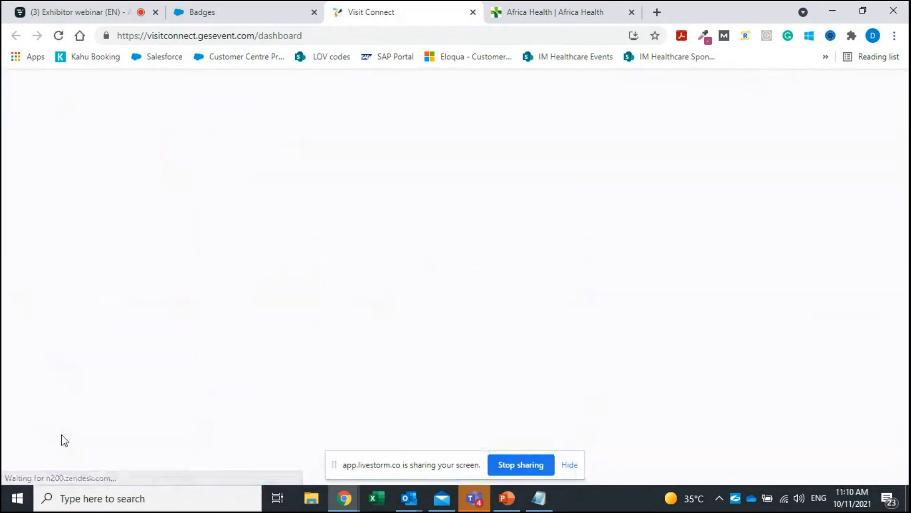
pyautogui.scroll(-1, 112, 368)
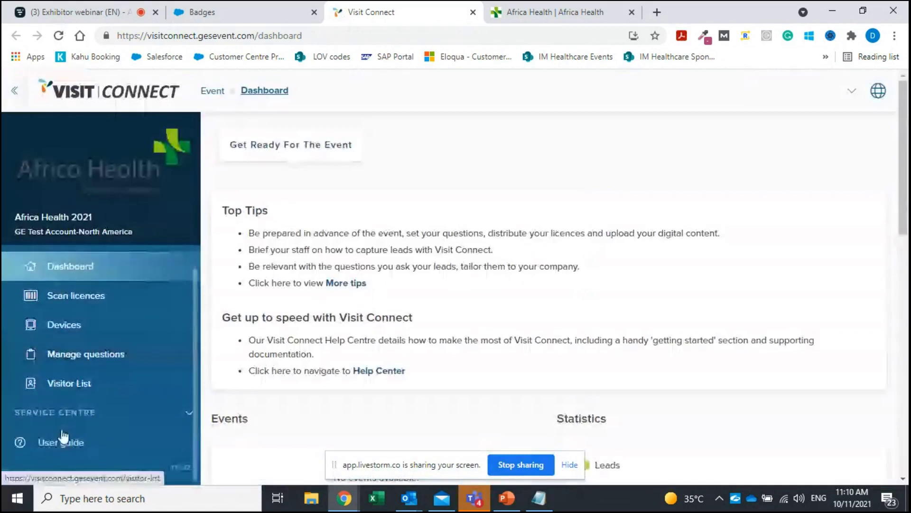
pyautogui.click(61, 423)
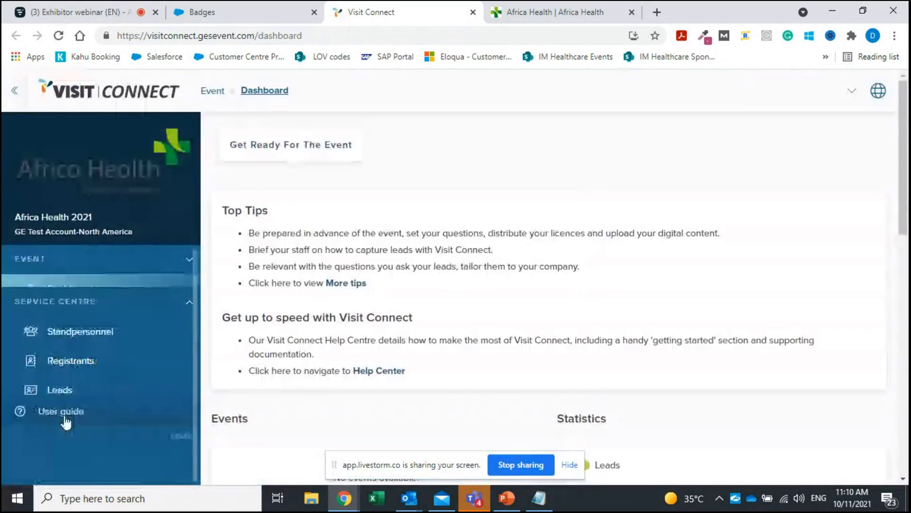
pyautogui.click(79, 323)
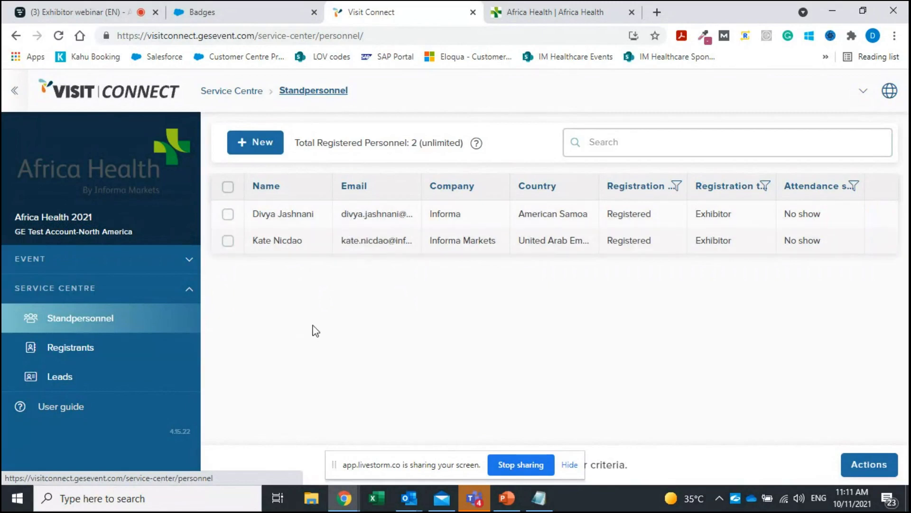
# - Open a new exhibitor registration form for stand personnel and examine its contact information fields, from title and email to mobile
pyautogui.moveTo(355, 140)
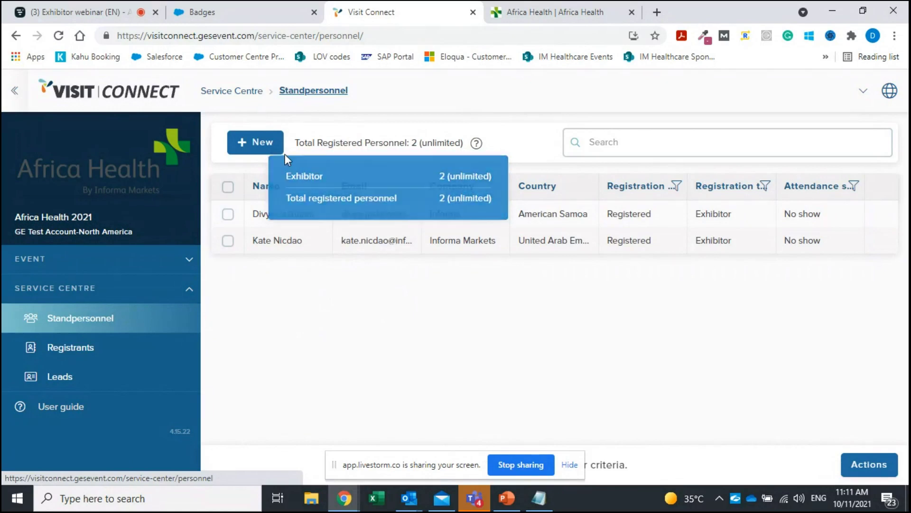
pyautogui.click(260, 153)
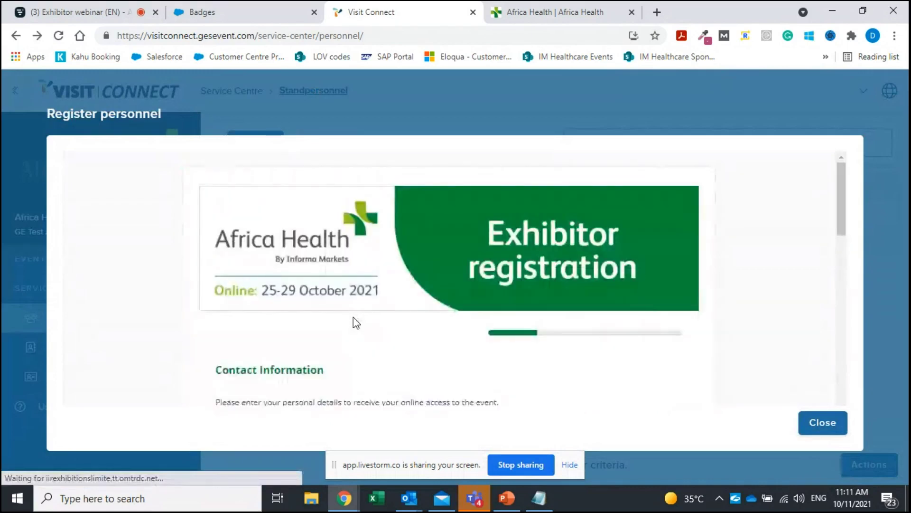
pyautogui.scroll(-4, 354, 317)
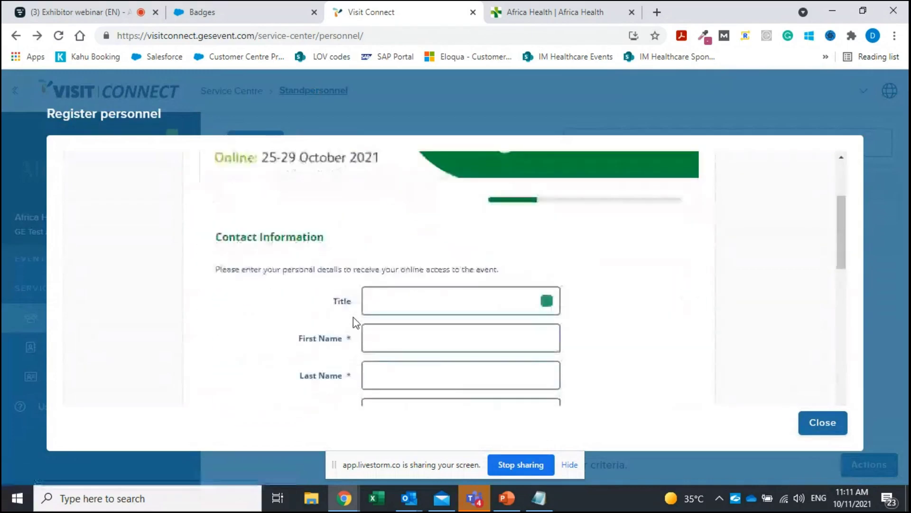
pyautogui.scroll(-3, 353, 317)
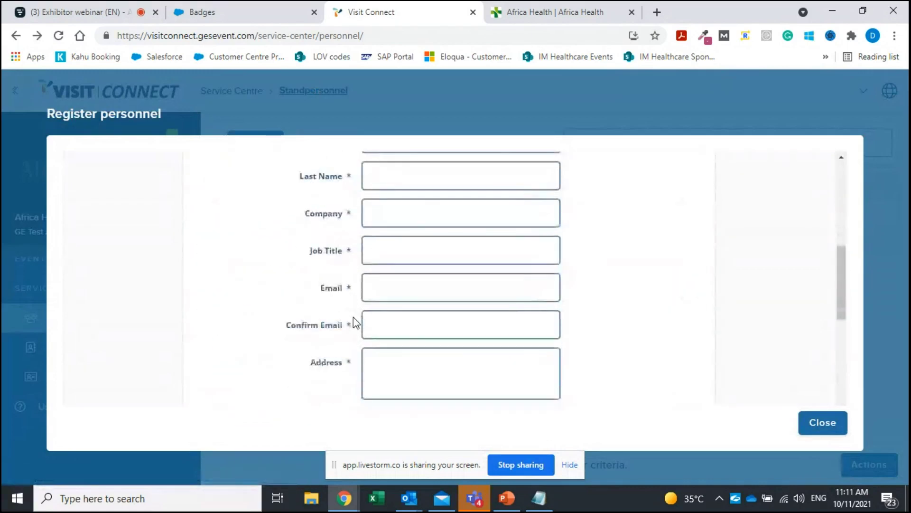
pyautogui.scroll(-4, 354, 317)
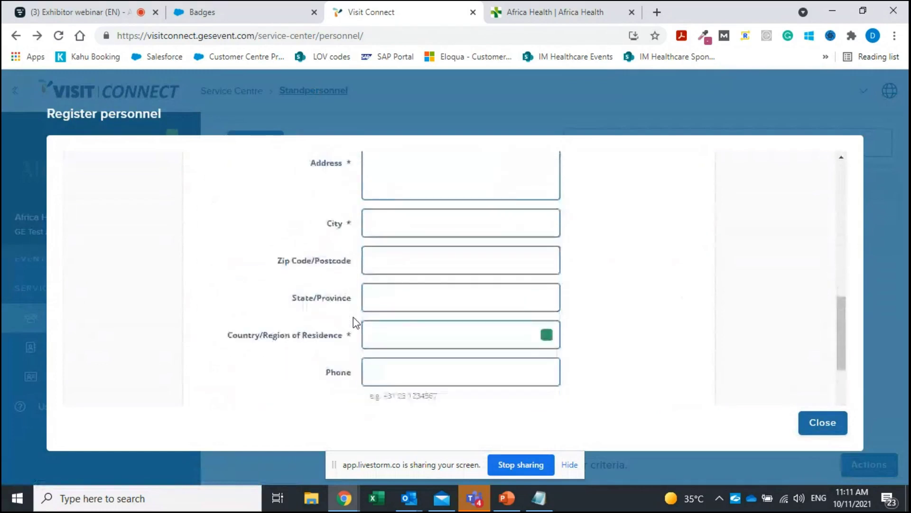
pyautogui.scroll(5, 353, 322)
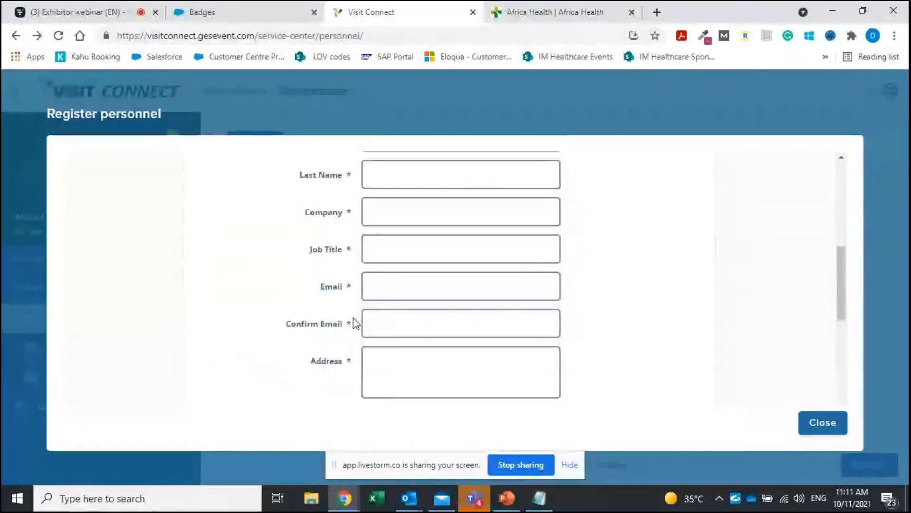
pyautogui.click(383, 357)
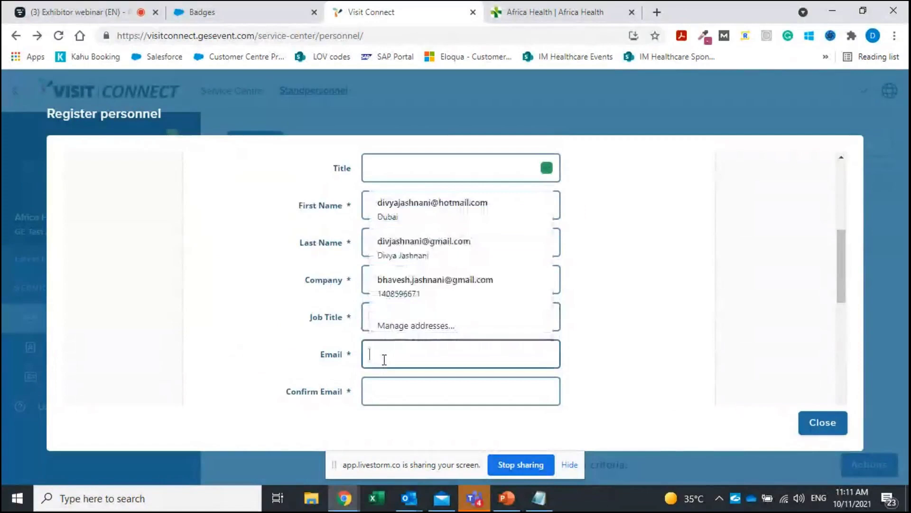
pyautogui.click(289, 355)
pyautogui.scroll(-1, 291, 355)
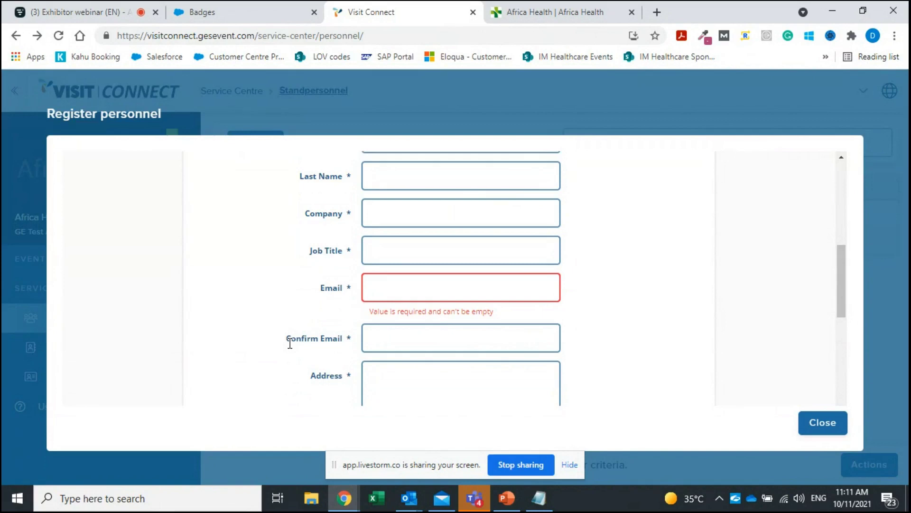
pyautogui.scroll(-3, 487, 309)
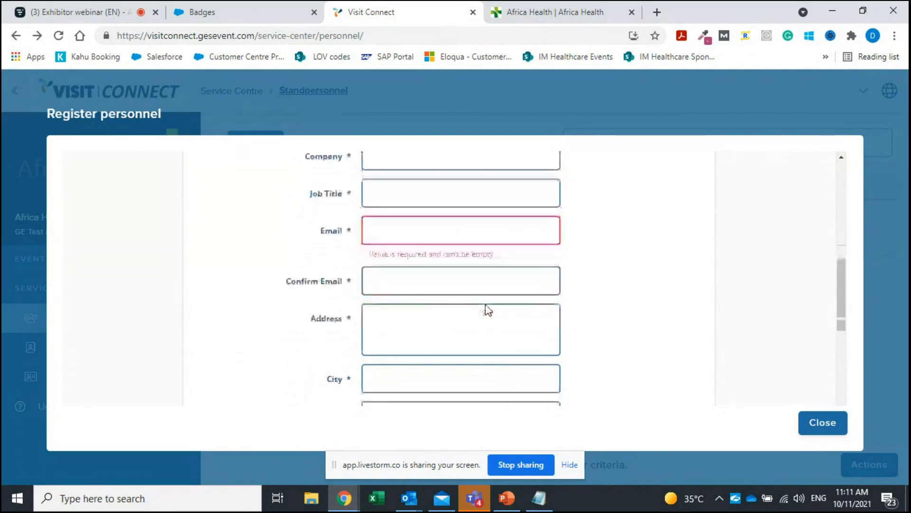
pyautogui.scroll(-5, 487, 304)
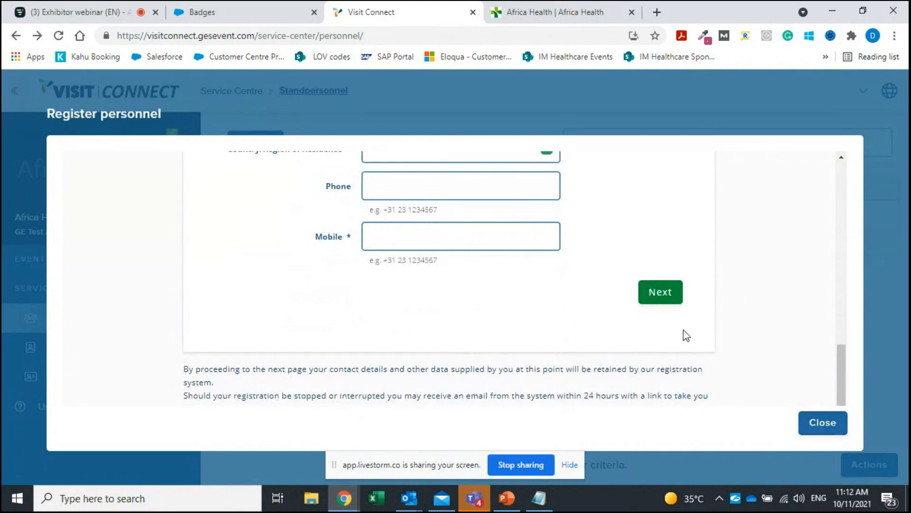
# - Check the remaining contact fields and the form's header, and close the exhibitor registration form without registering anyone
pyautogui.click(667, 294)
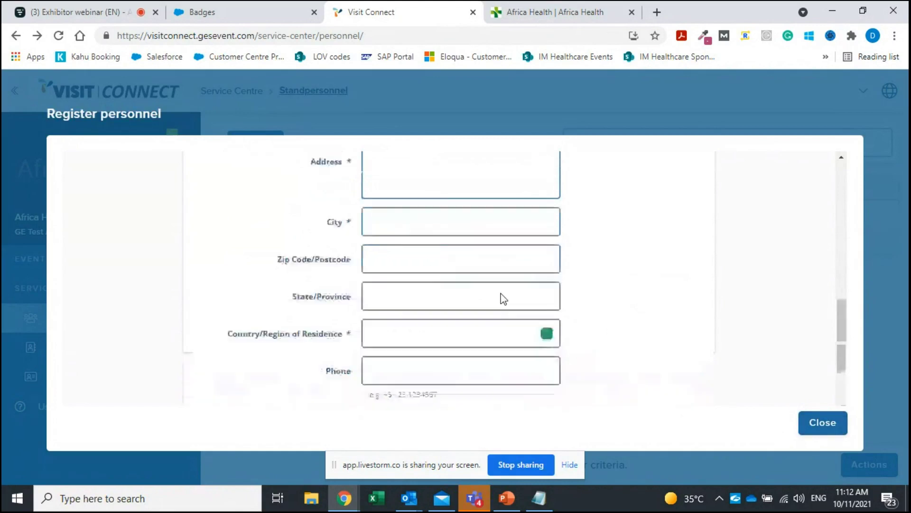
pyautogui.scroll(-5, 501, 293)
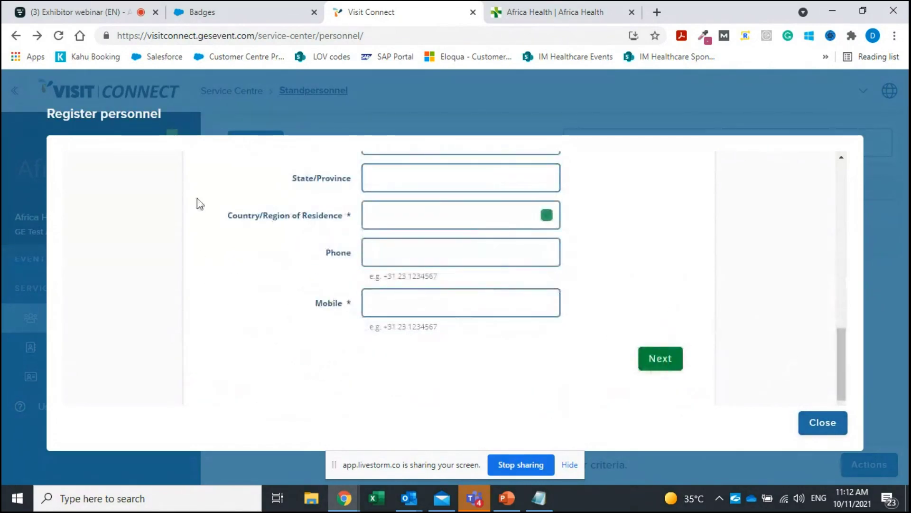
pyautogui.scroll(10, 379, 304)
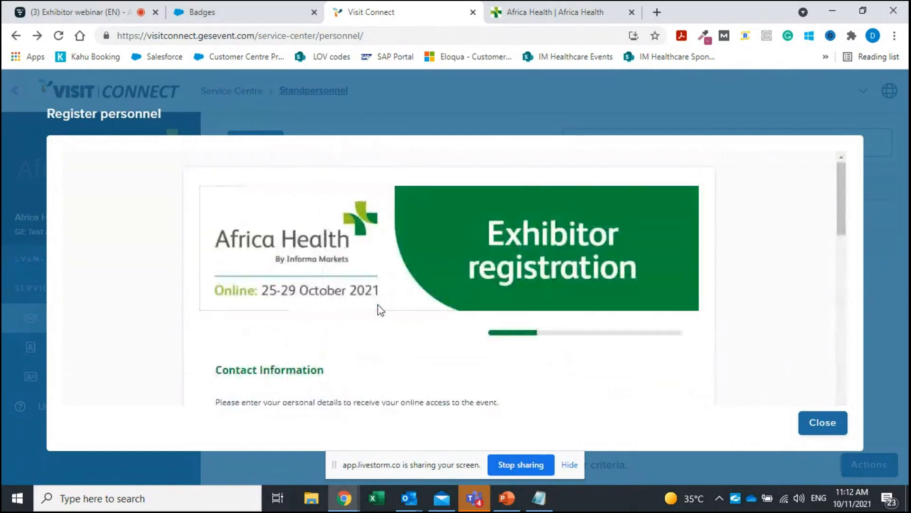
pyautogui.scroll(-1, 379, 310)
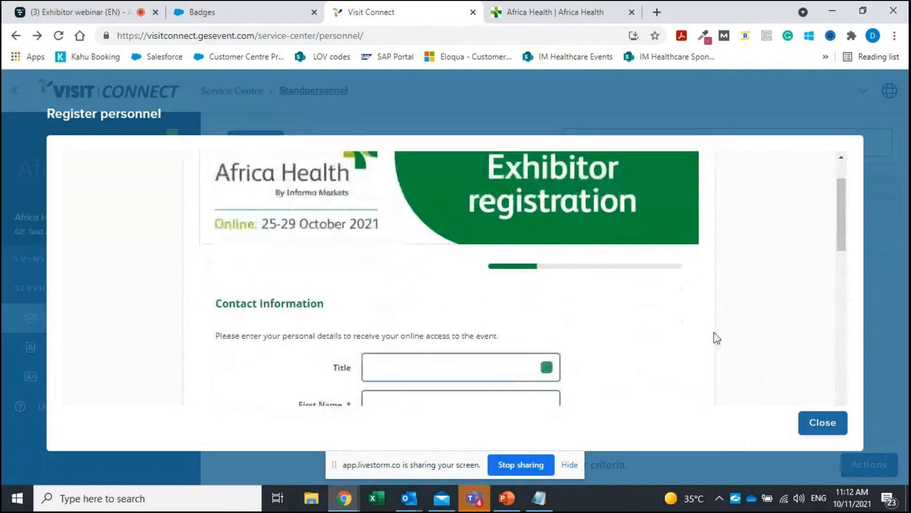
pyautogui.click(820, 427)
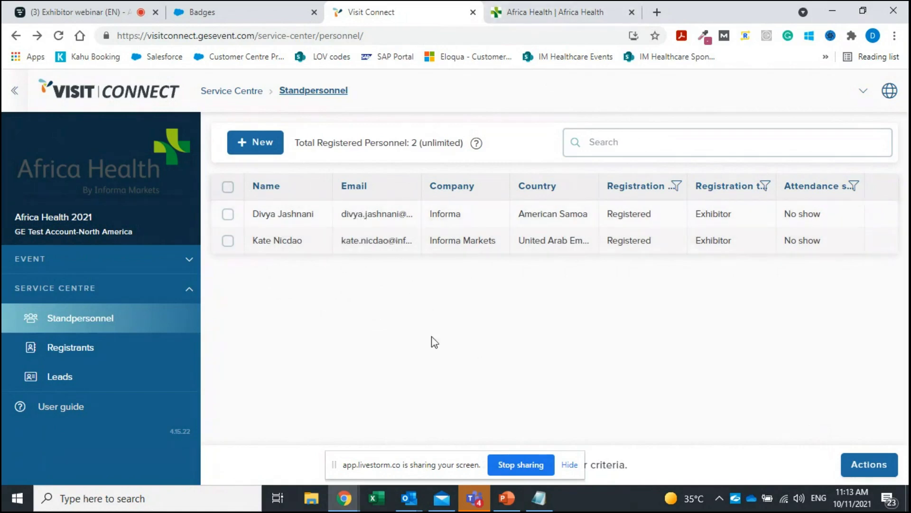
# - Switch to Outlook, open the "Your access to the Online platform of Africa Health" email and examine its profile access and portfolio sections
pyautogui.moveTo(409, 498)
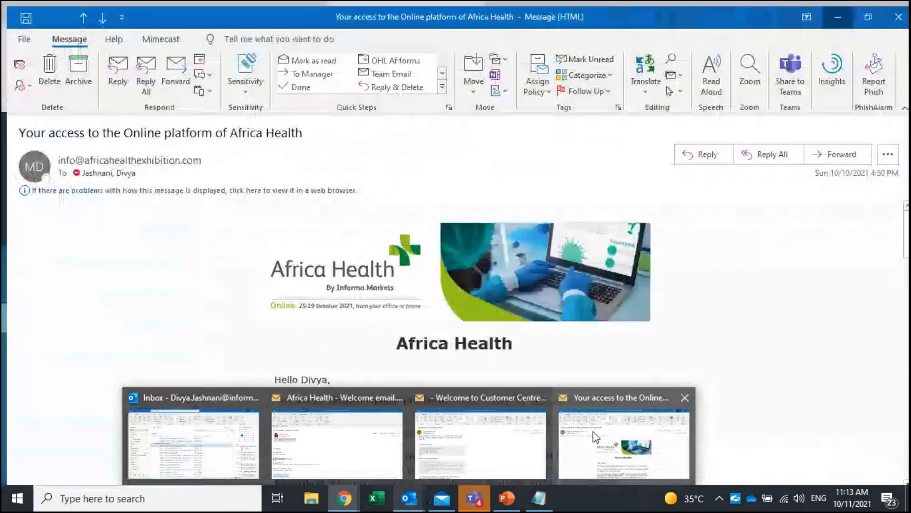
pyautogui.click(596, 436)
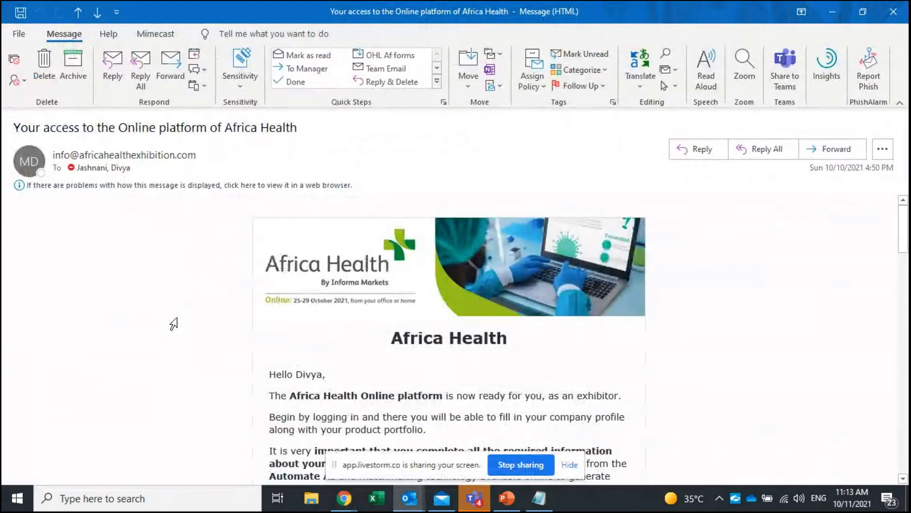
pyautogui.scroll(-1, 174, 325)
pyautogui.scroll(-2, 174, 325)
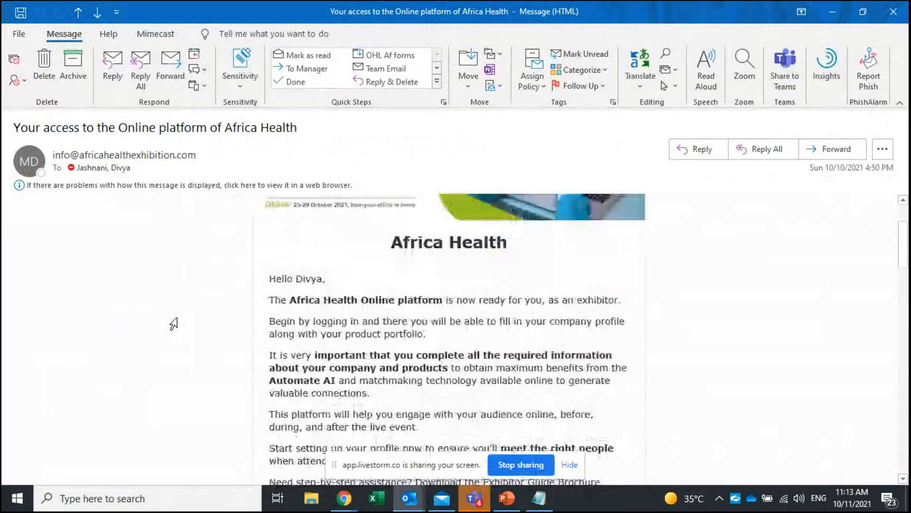
pyautogui.scroll(-2, 185, 326)
pyautogui.scroll(-1, 197, 328)
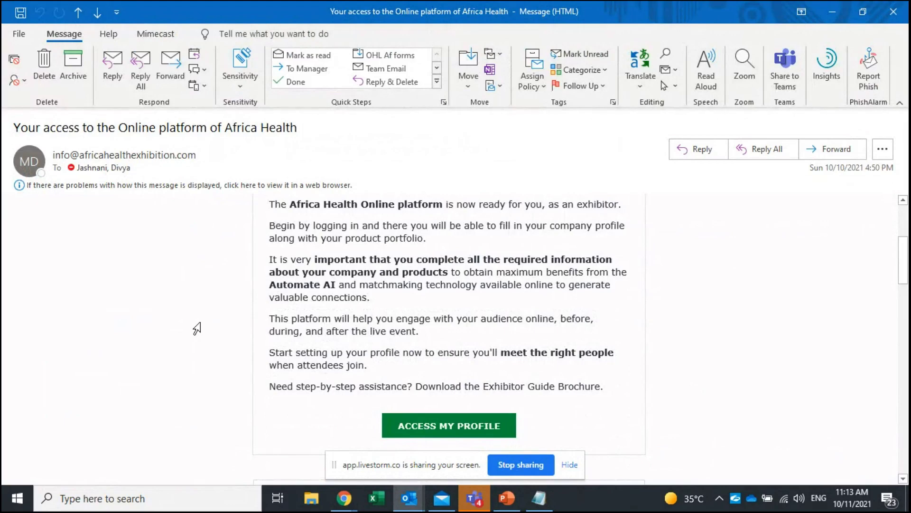
pyautogui.scroll(1, 263, 304)
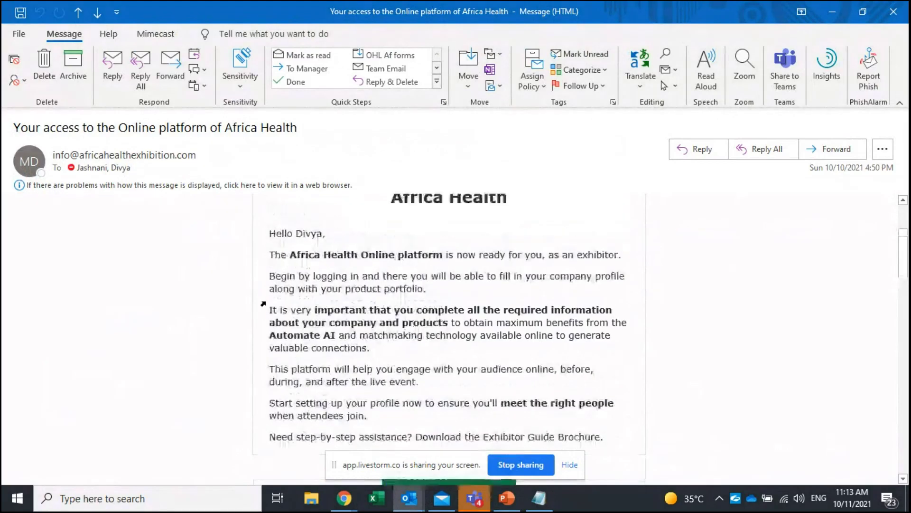
pyautogui.scroll(-4, 264, 304)
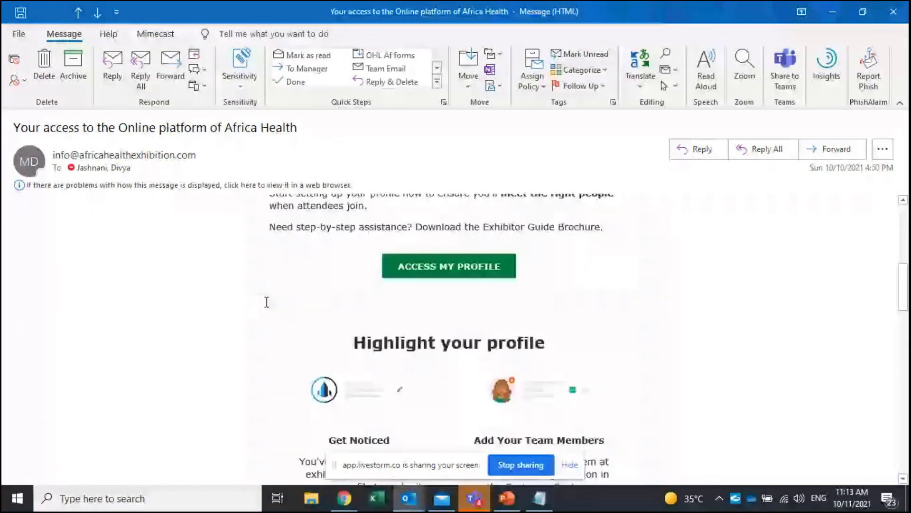
pyautogui.scroll(-3, 263, 306)
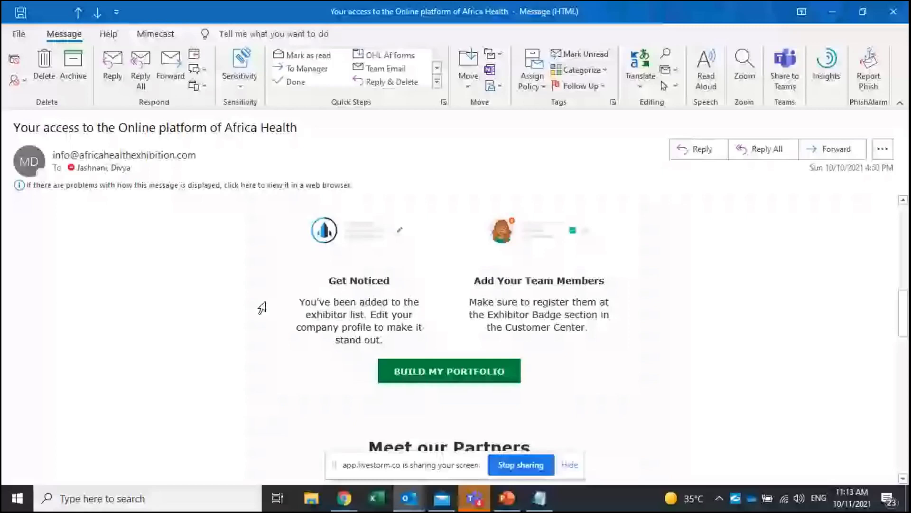
pyautogui.scroll(-15, 310, 307)
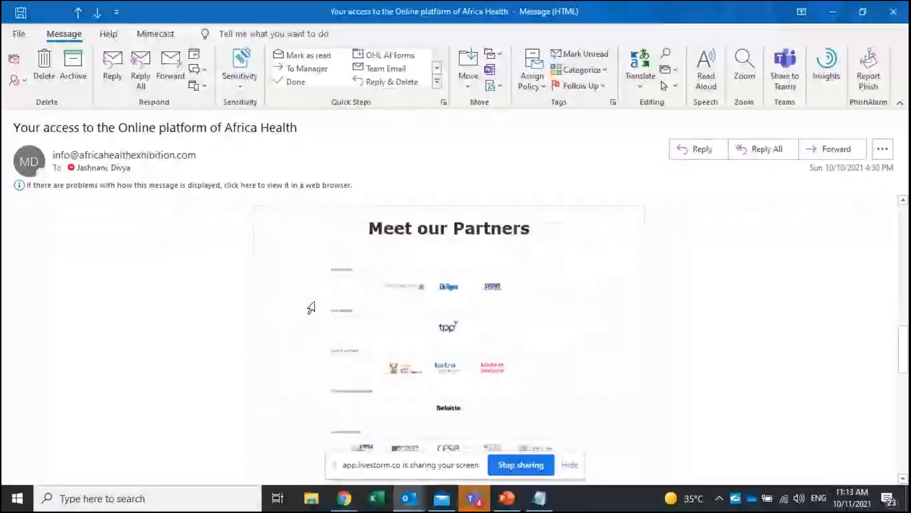
pyautogui.scroll(10, 313, 304)
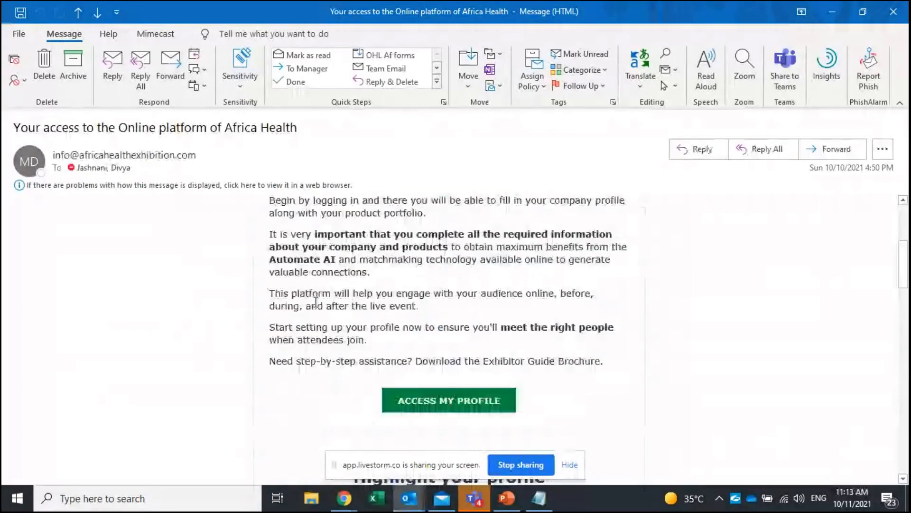
# - Review the email's introduction about completing the company and product information, down to its profile access link
pyautogui.scroll(5, 316, 302)
pyautogui.scroll(-4, 316, 302)
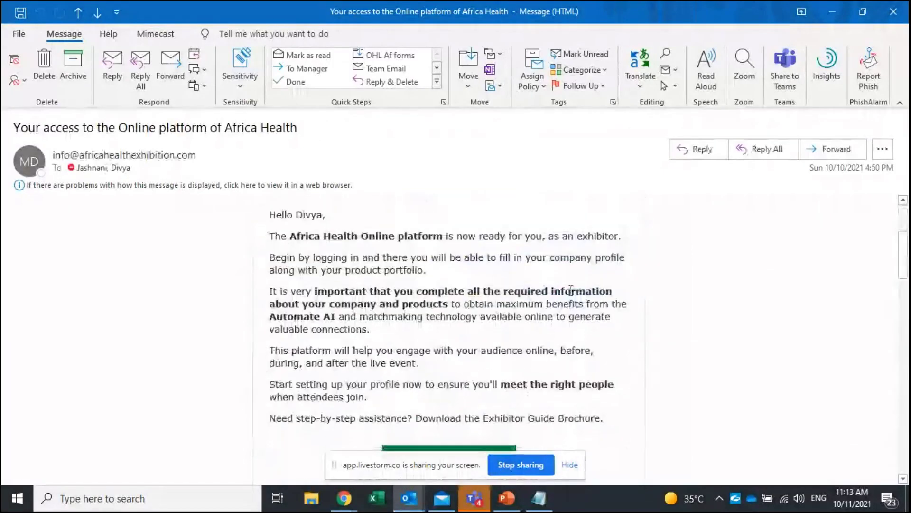
pyautogui.scroll(-1, 316, 302)
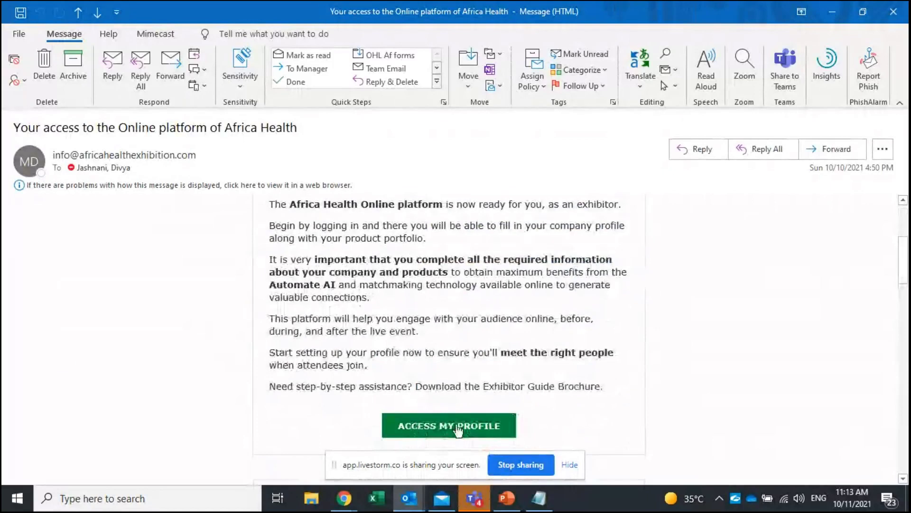
pyautogui.moveTo(456, 432)
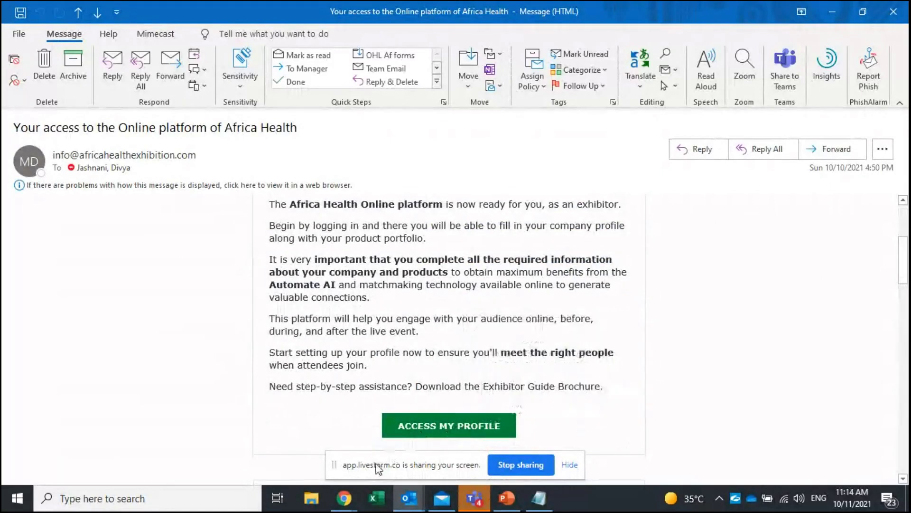
# - Switch to Chrome, show the Africa Health online event's home page and examine its section tiles
pyautogui.moveTo(344, 499)
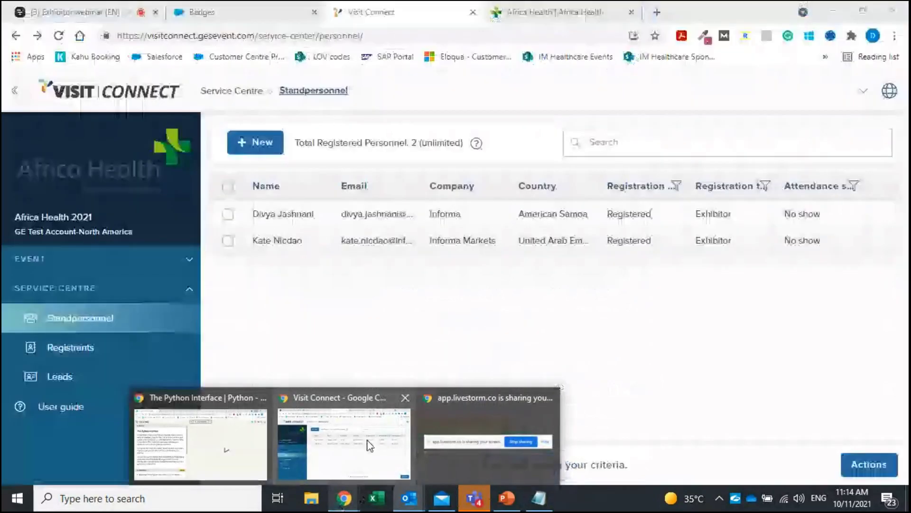
pyautogui.click(369, 447)
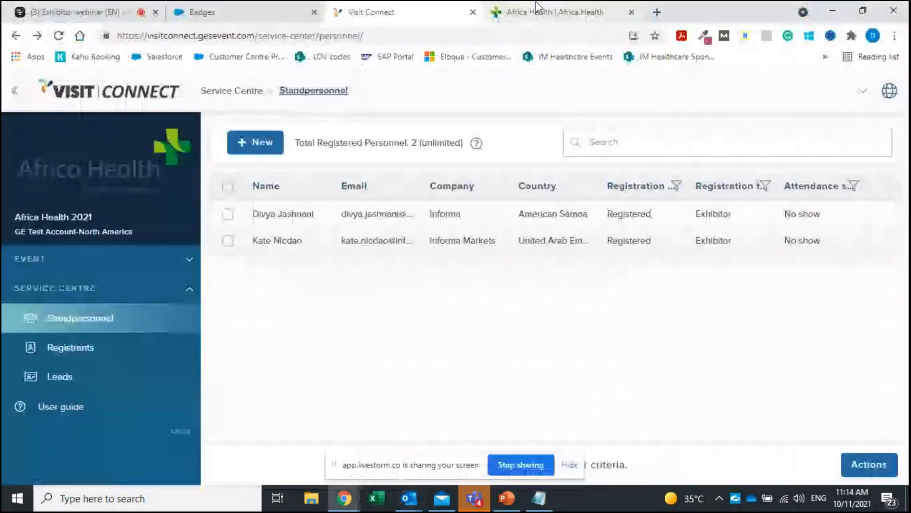
pyautogui.click(537, 8)
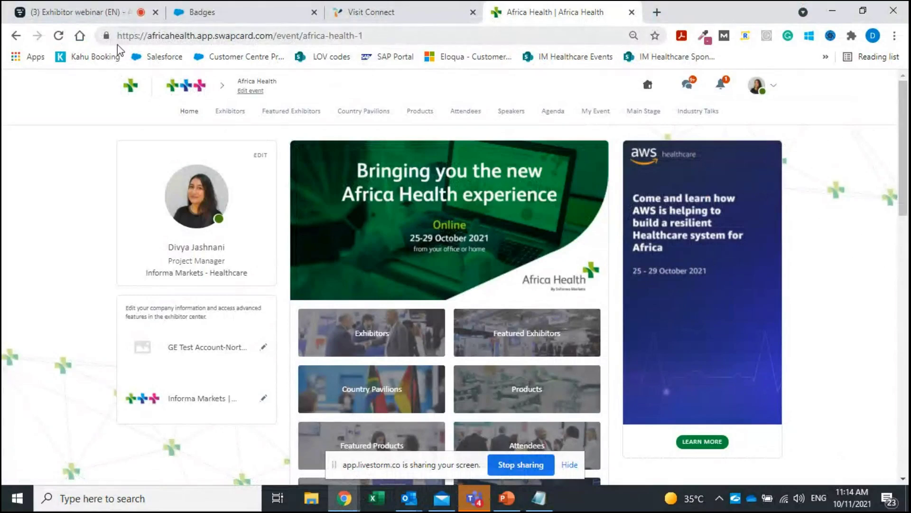
pyautogui.scroll(-4, 415, 323)
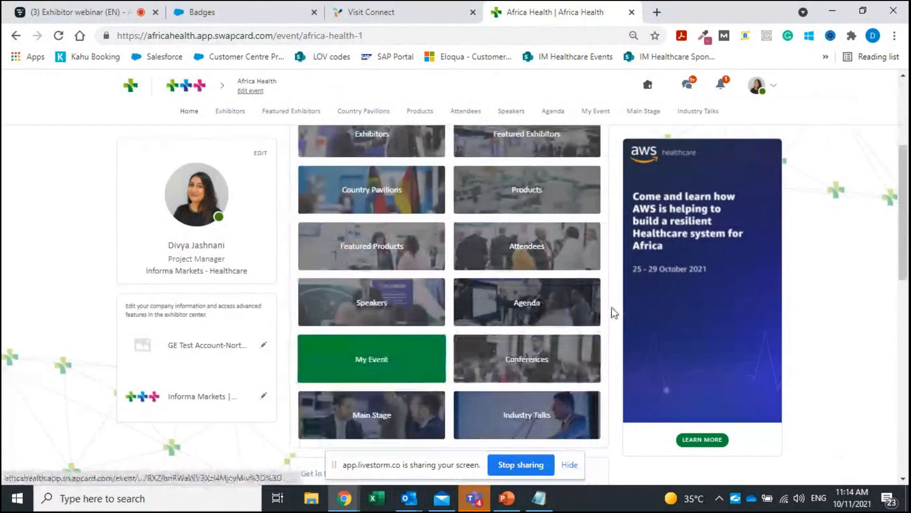
pyautogui.scroll(4, 615, 313)
# - Show the account options on the Africa Health home page, and examine the page down to the Get in touch section
pyautogui.click(773, 85)
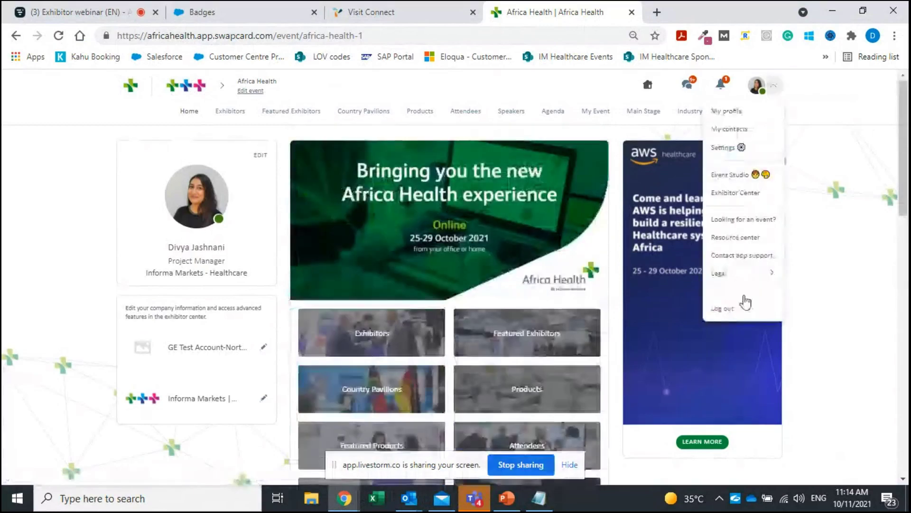
pyautogui.click(837, 89)
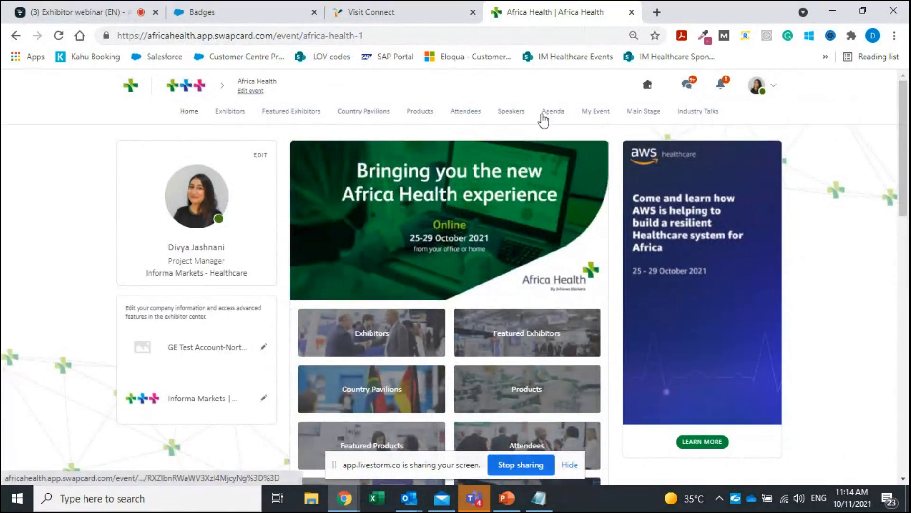
pyautogui.scroll(-7, 577, 220)
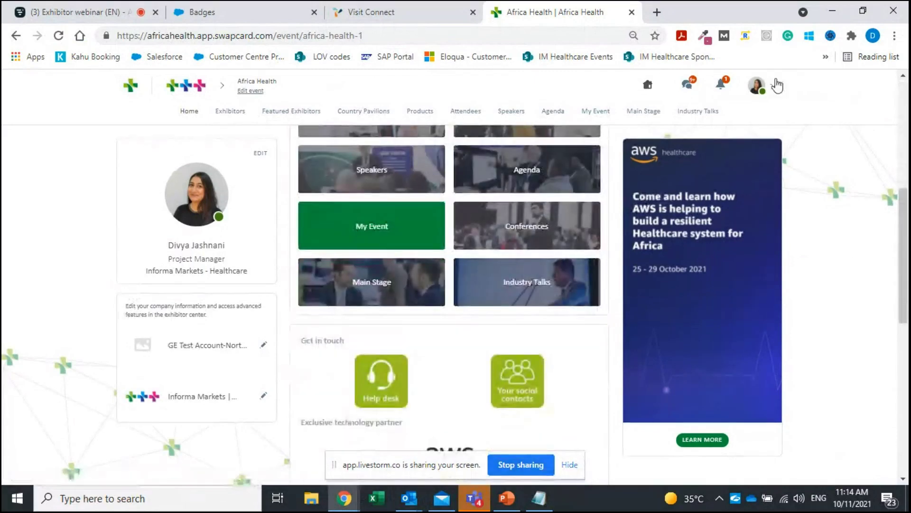
pyautogui.scroll(4, 376, 254)
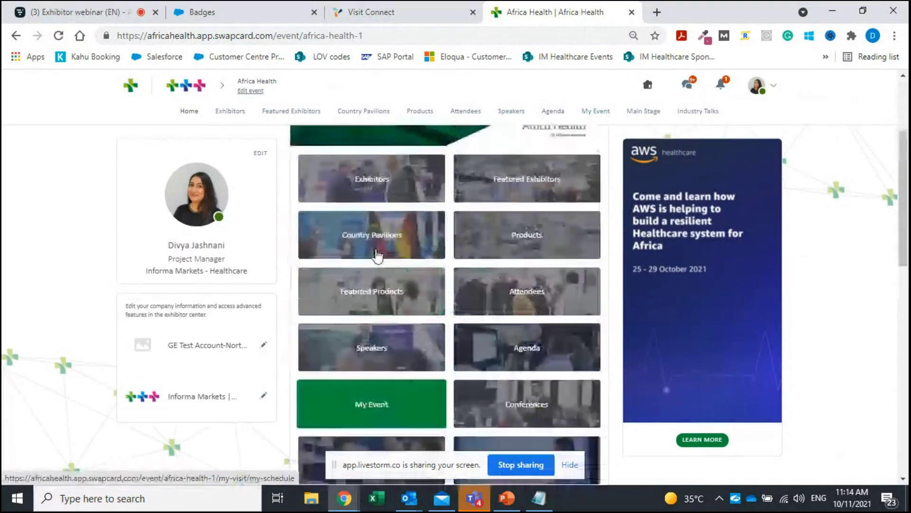
pyautogui.scroll(3, 377, 257)
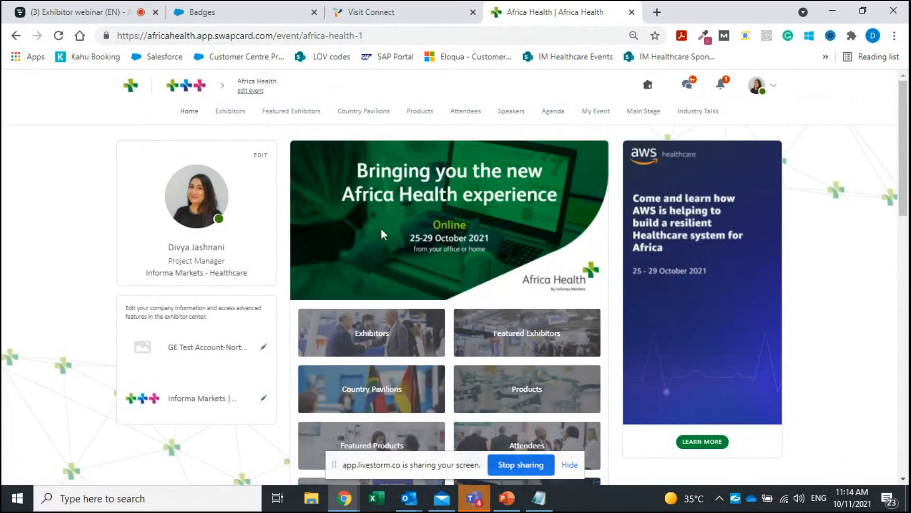
# - Revisit the Standpersonnel list in VISIT Connect and the Africa Health home page, and stop sharing the screen
pyautogui.click(379, 11)
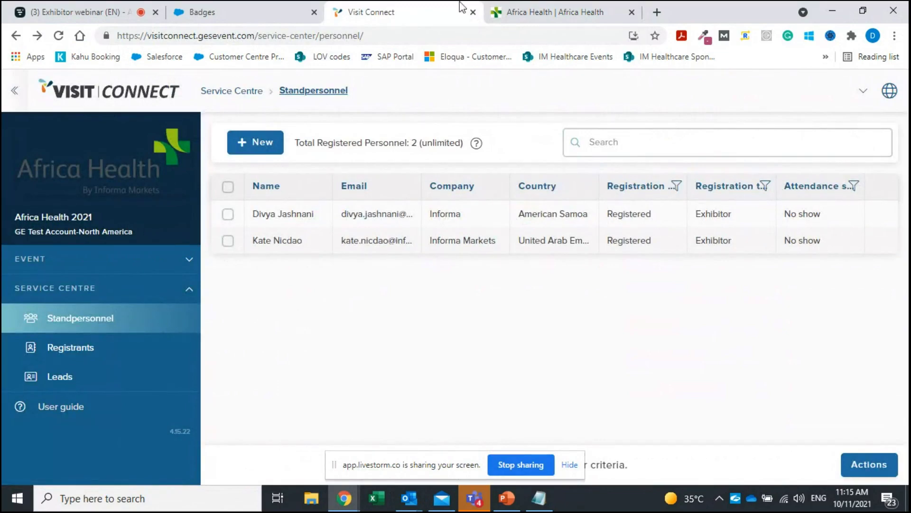
pyautogui.click(527, 9)
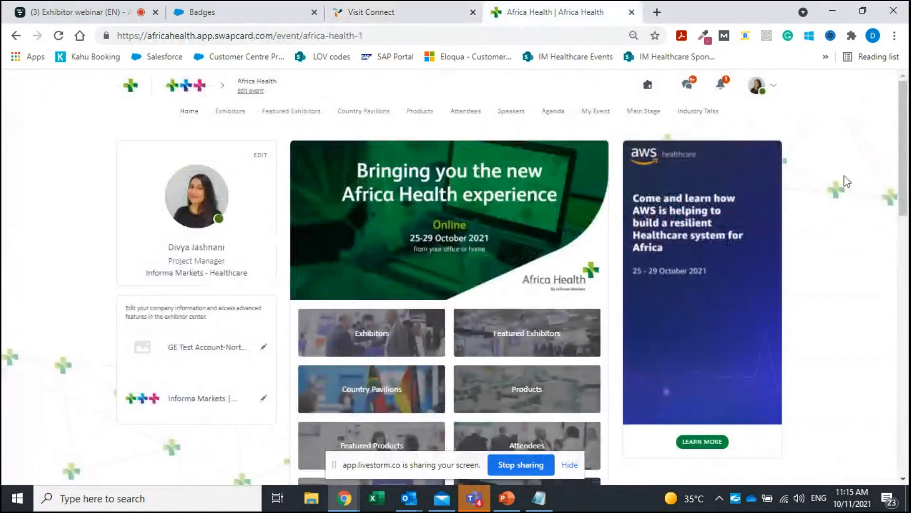
pyautogui.click(523, 465)
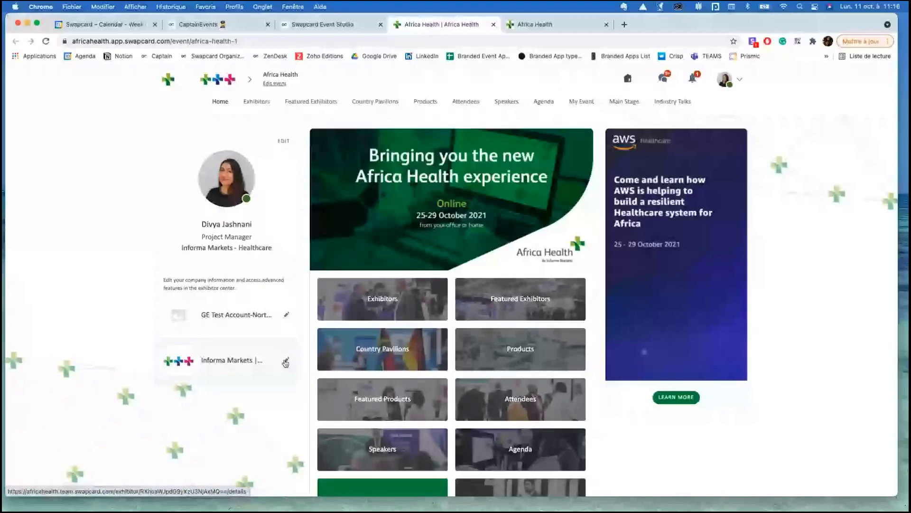
# - Show the account options on the event home page, and open the Informa Markets | Healthcare company profile overview in the Exhibitor Center
pyautogui.click(740, 81)
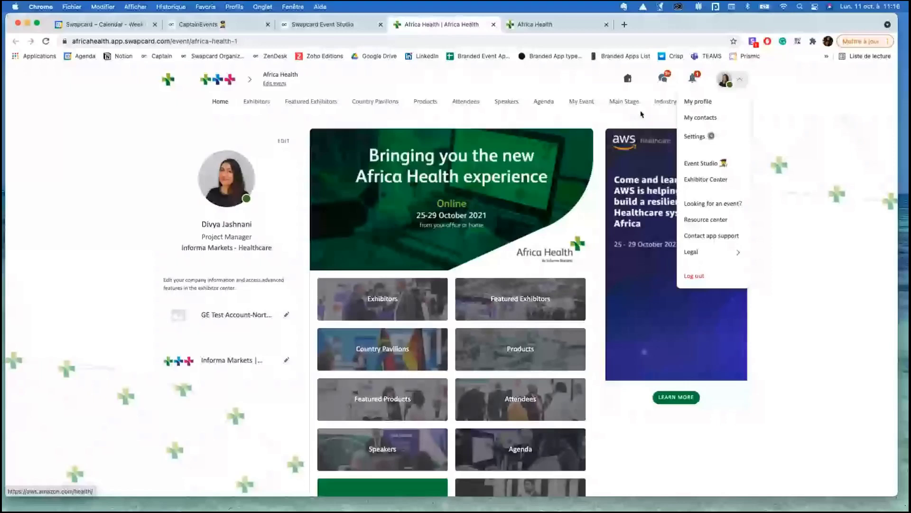
pyautogui.hotkey('ctrl', 'Tab')
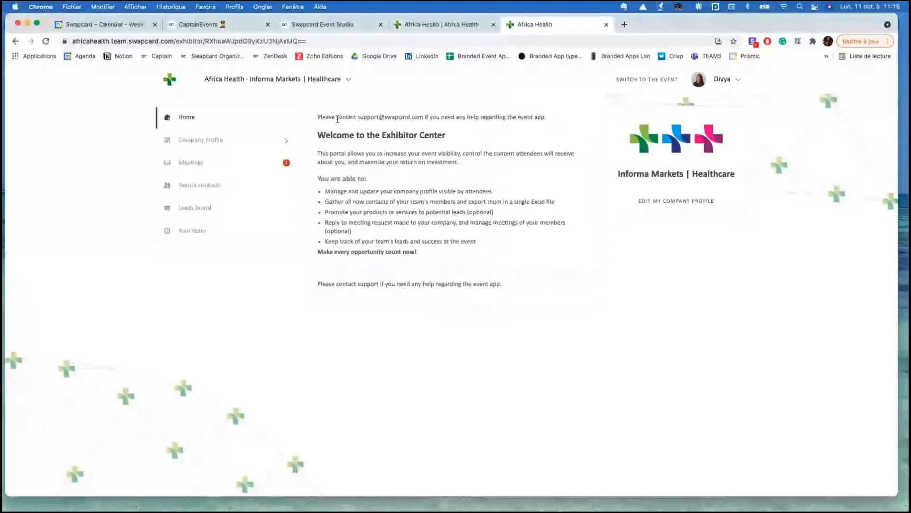
pyautogui.click(205, 141)
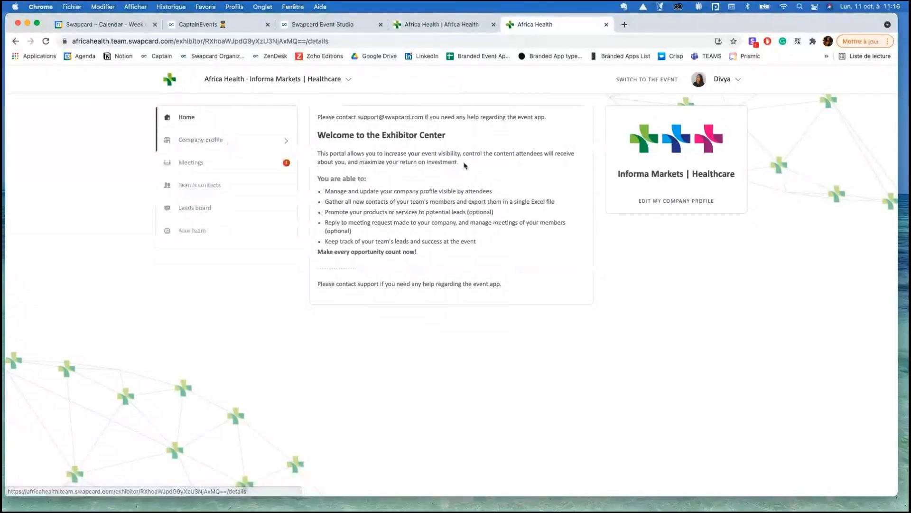
pyautogui.click(274, 140)
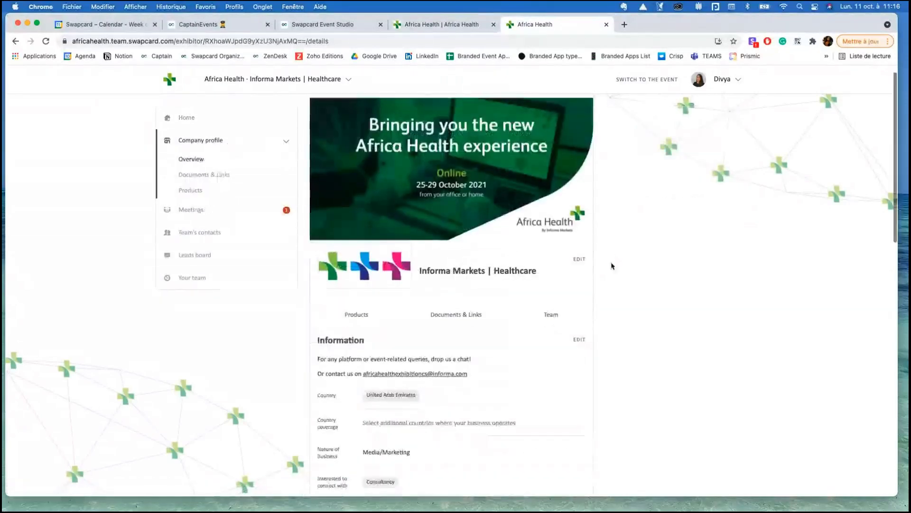
# - Examine the company profile overview, from the header image and logo through the Information fields to Social media
pyautogui.scroll(-3, 612, 266)
pyautogui.scroll(2, 611, 266)
pyautogui.scroll(1, 612, 266)
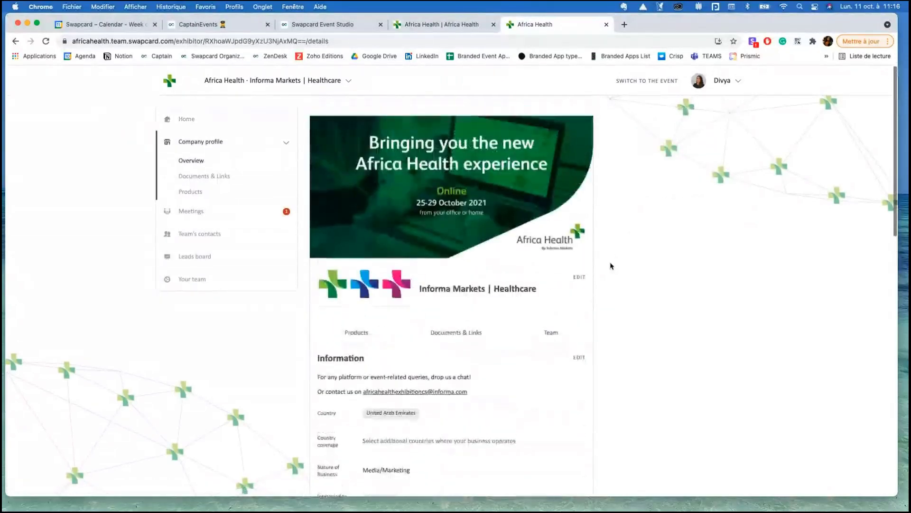
pyautogui.scroll(-2, 618, 264)
pyautogui.scroll(-10, 619, 265)
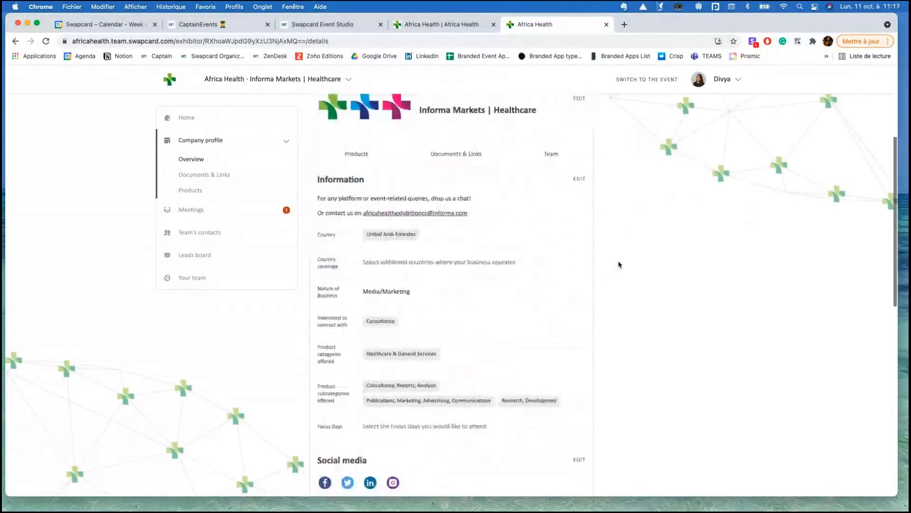
pyautogui.scroll(10, 619, 264)
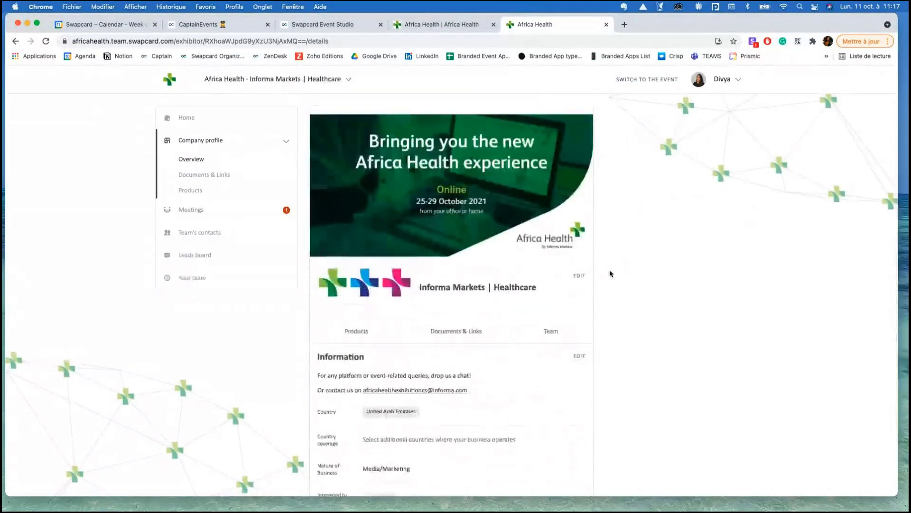
# - Open the company profile's main information for editing and examine the header image, video, logo size guidelines and company name
pyautogui.click(580, 277)
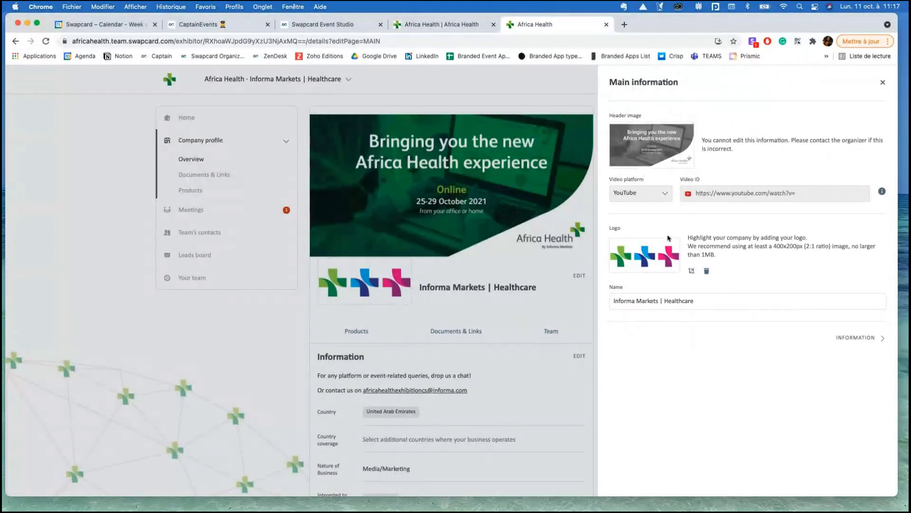
pyautogui.moveTo(676, 250)
pyautogui.moveTo(718, 257); pyautogui.dragTo(687, 238)
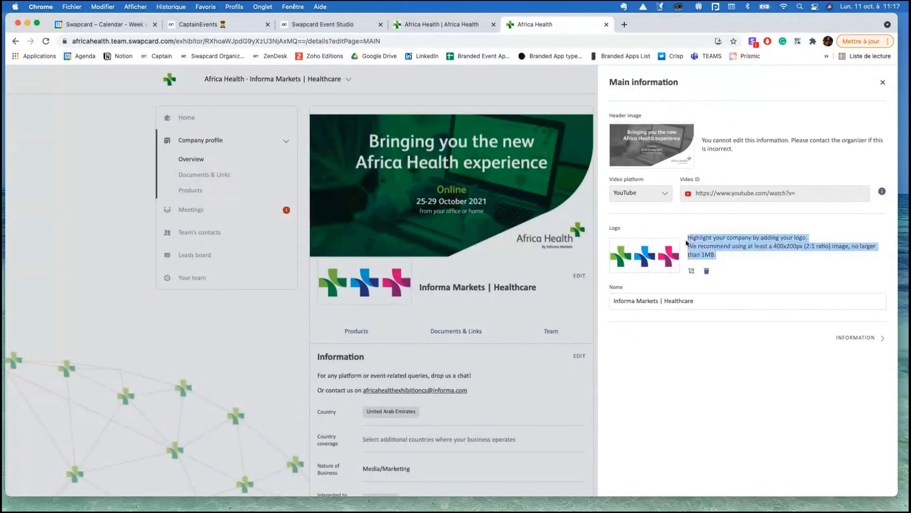
pyautogui.click(733, 256)
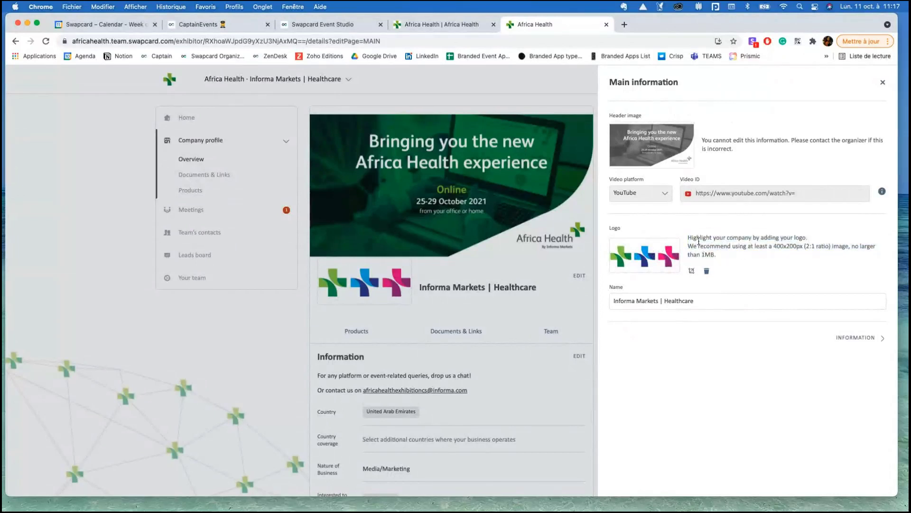
pyautogui.moveTo(722, 257); pyautogui.dragTo(686, 239)
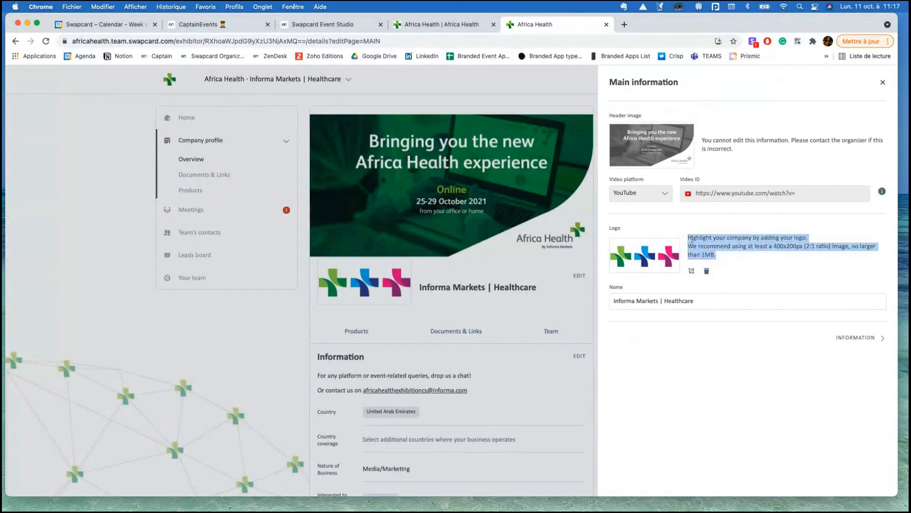
pyautogui.click(733, 257)
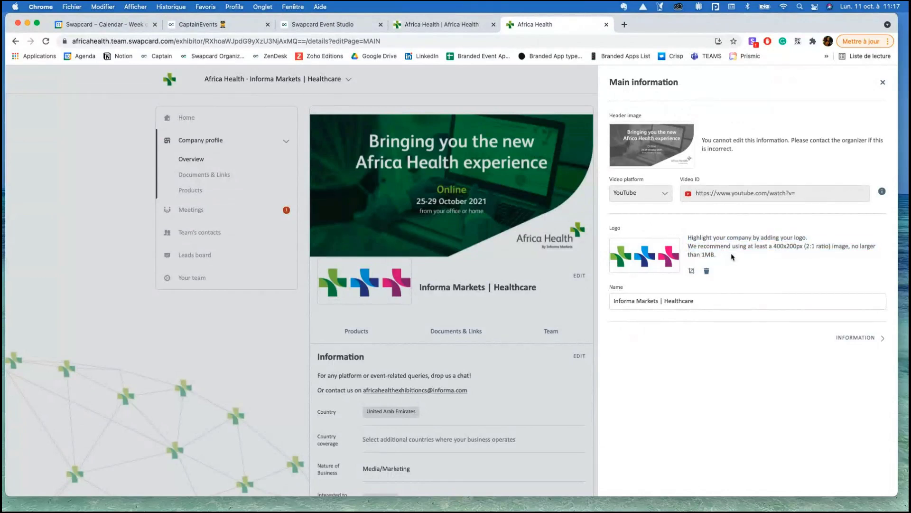
pyautogui.click(703, 300)
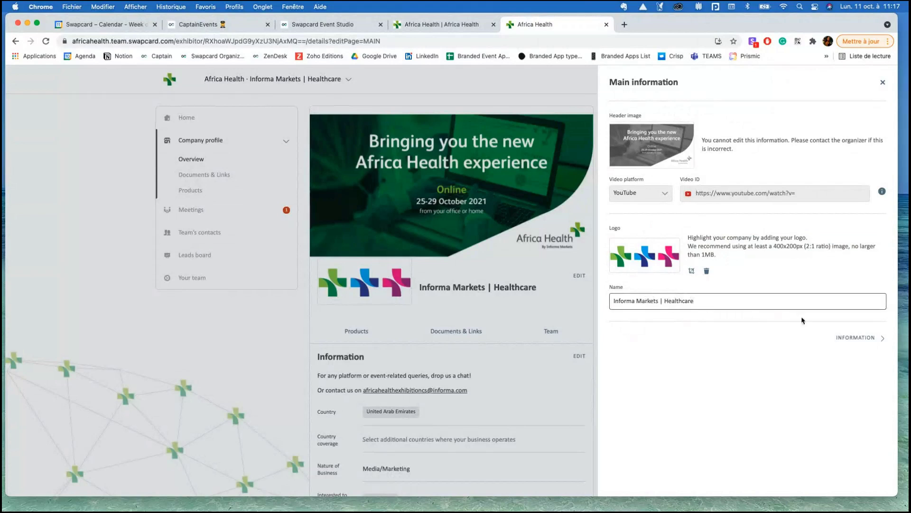
# - Open the company's Information settings and examine the overview text, country, nature of business, product category and Focus Days fields
pyautogui.click(853, 339)
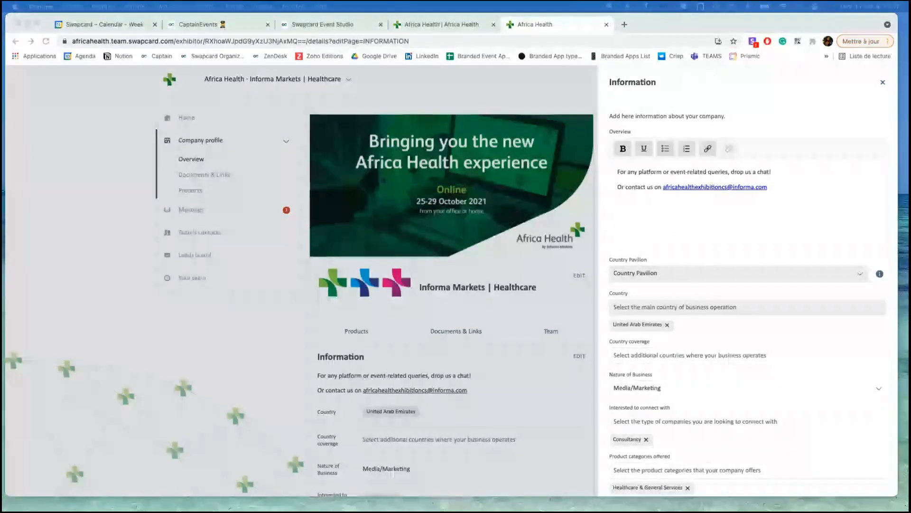
pyautogui.scroll(-2, 764, 285)
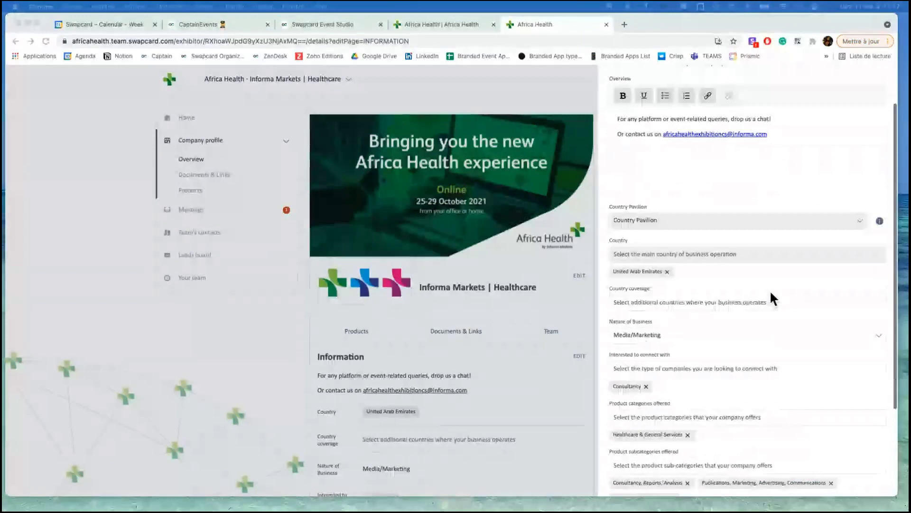
pyautogui.scroll(-3, 771, 294)
pyautogui.scroll(-1, 774, 304)
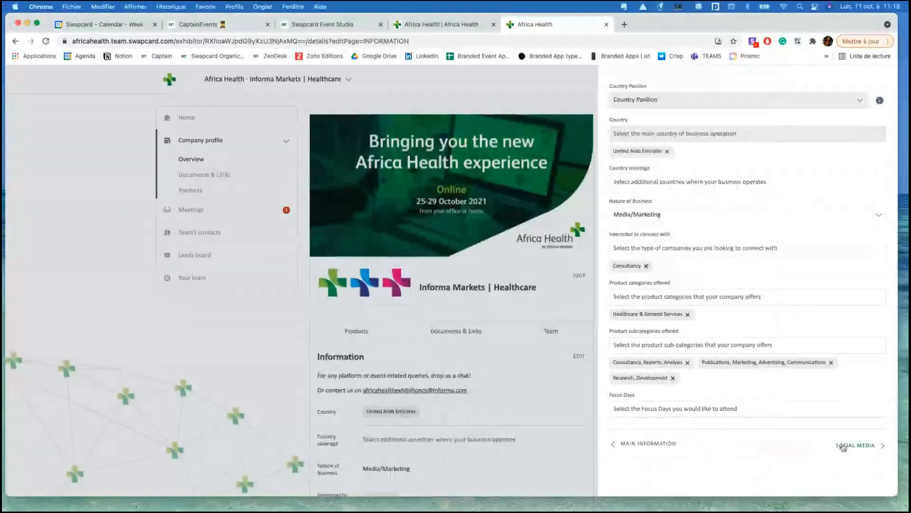
# - Examine the full list of social networks and the contact details fields of the company profile, and close the editor without changes
pyautogui.click(844, 447)
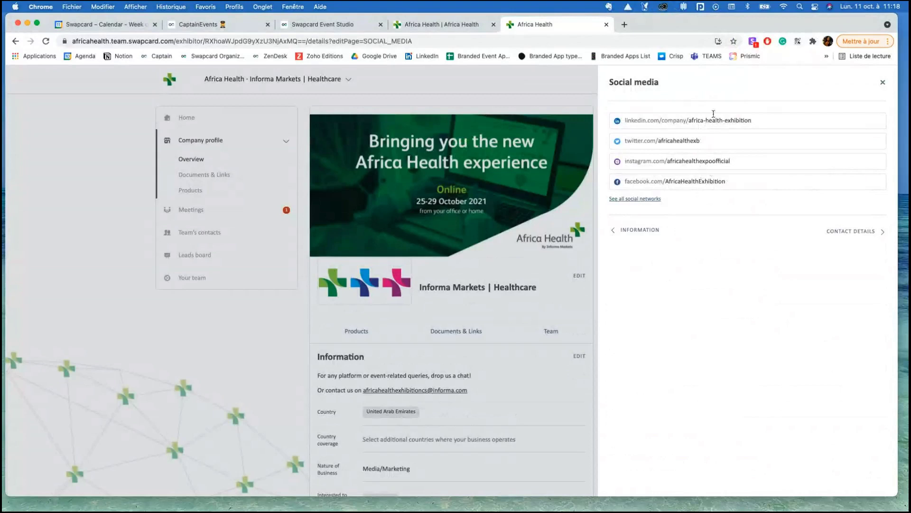
pyautogui.click(633, 200)
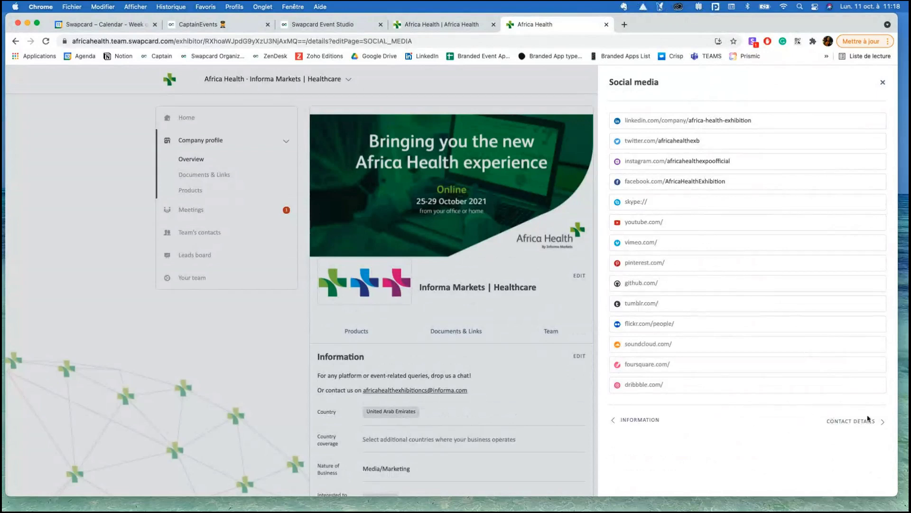
pyautogui.click(847, 424)
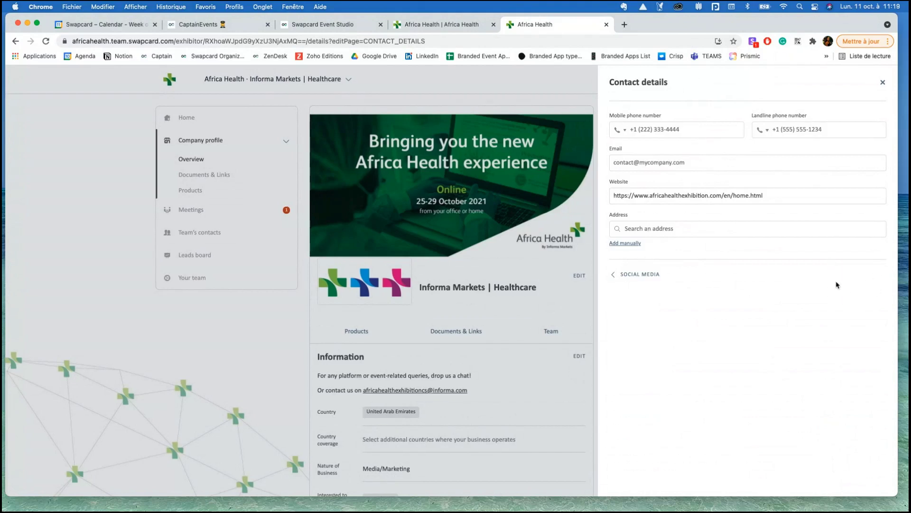
pyautogui.click(882, 83)
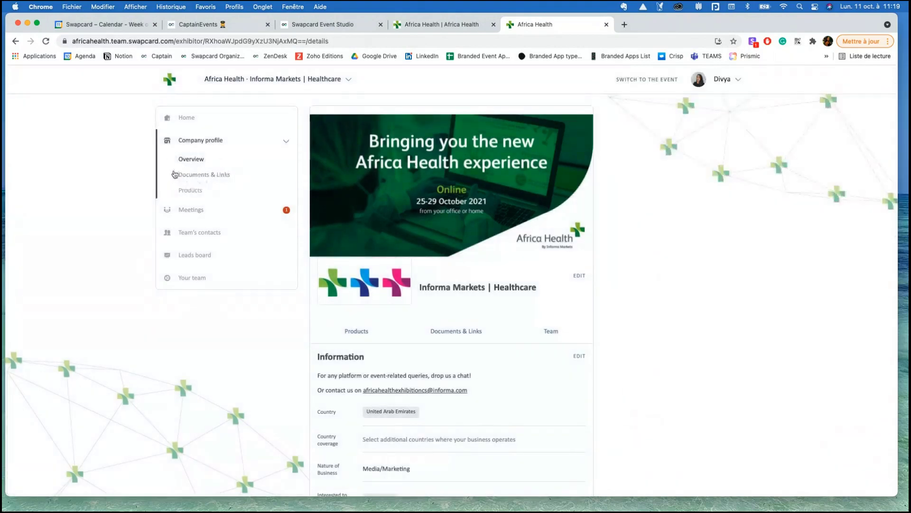
# - Examine the company's Documents & Links, the fields for adding a document, and the Exhibitor Customer Centre link's settings, leaving everything unchanged
pyautogui.click(219, 177)
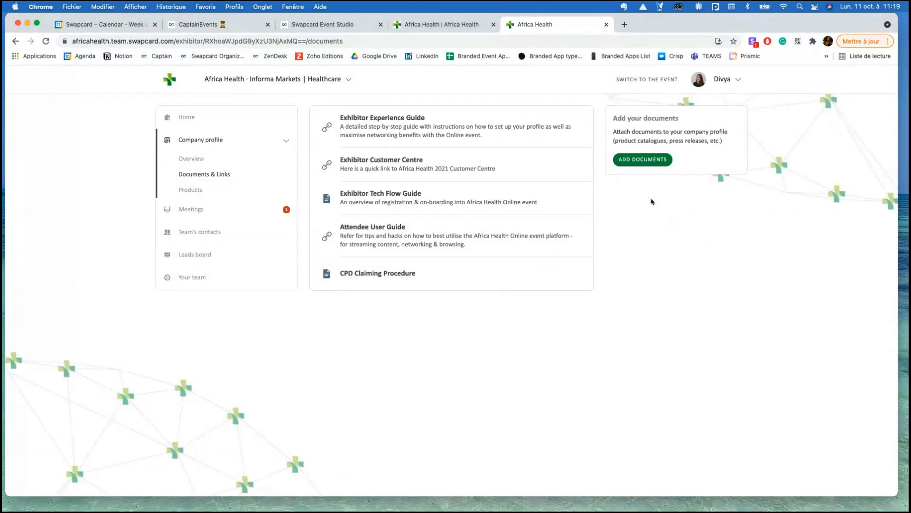
pyautogui.click(645, 160)
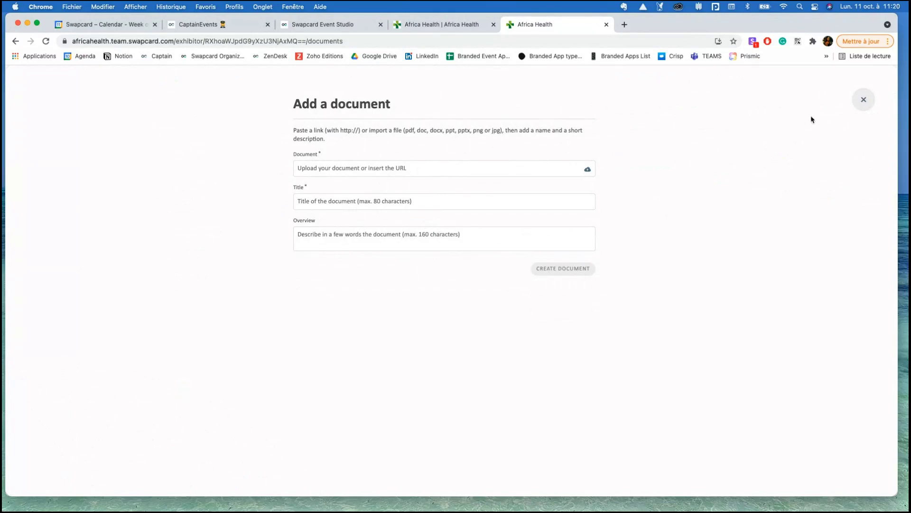
pyautogui.click(863, 99)
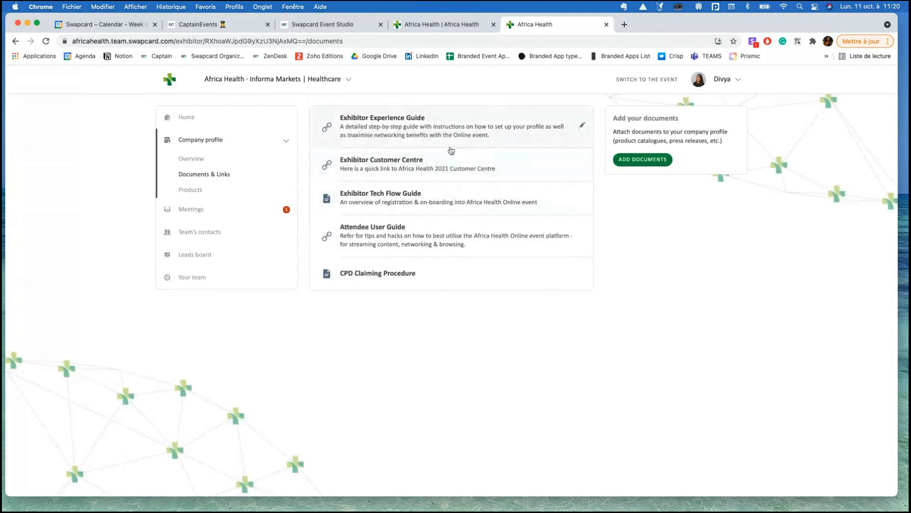
pyautogui.click(582, 165)
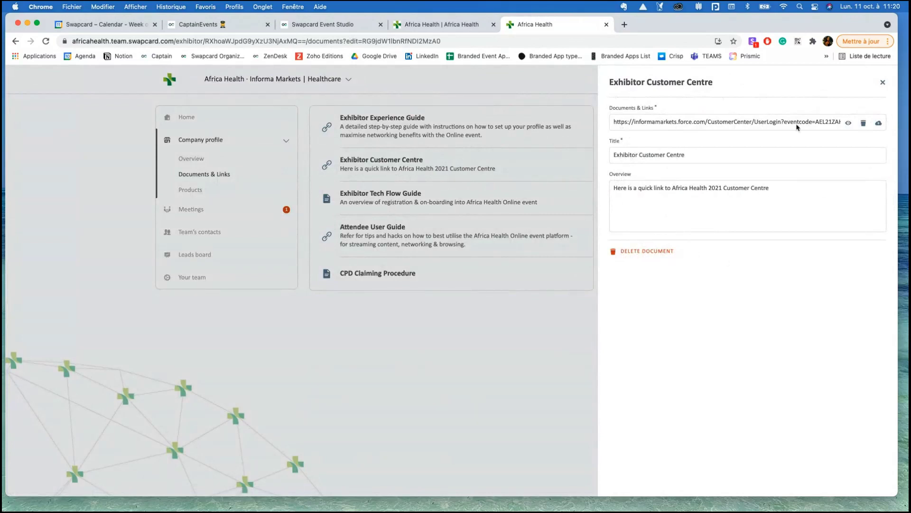
pyautogui.click(882, 84)
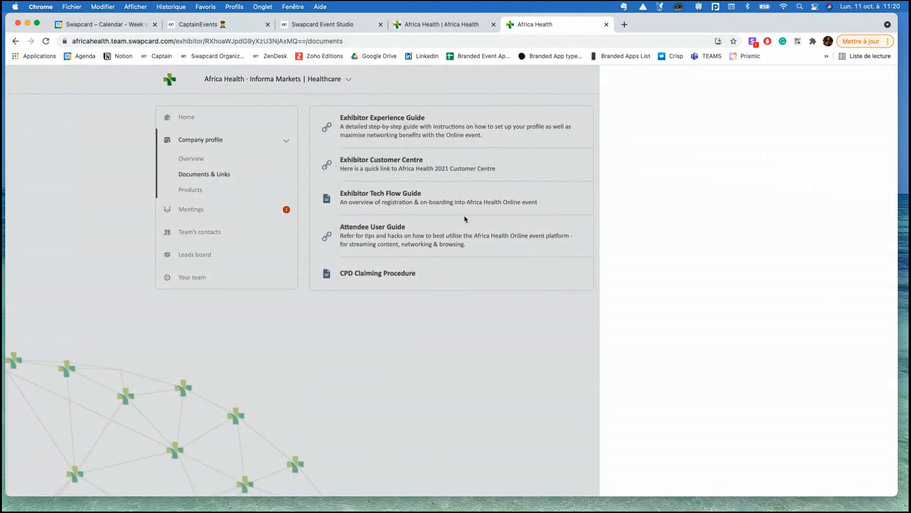
# - Start a new product for the company with category Medical Equipment/ENT and sub-category ENT Diagnostics
pyautogui.click(198, 194)
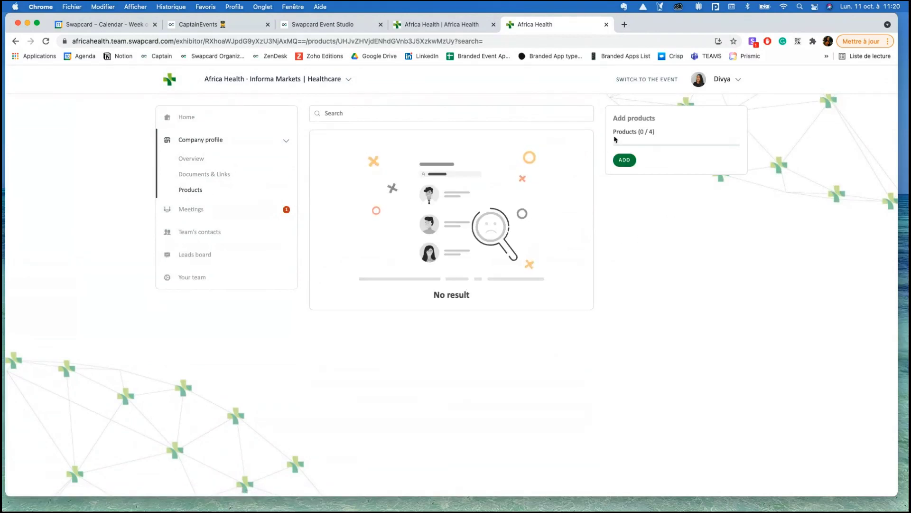
pyautogui.click(625, 159)
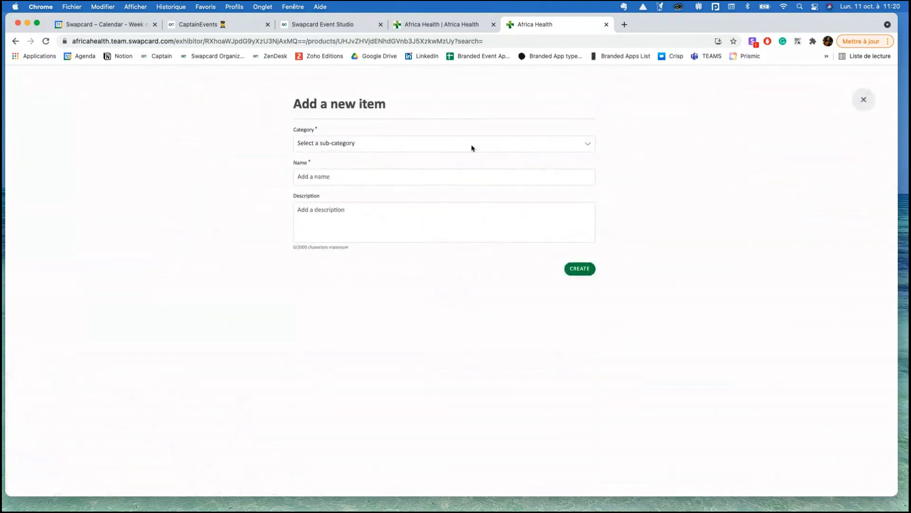
pyautogui.click(472, 147)
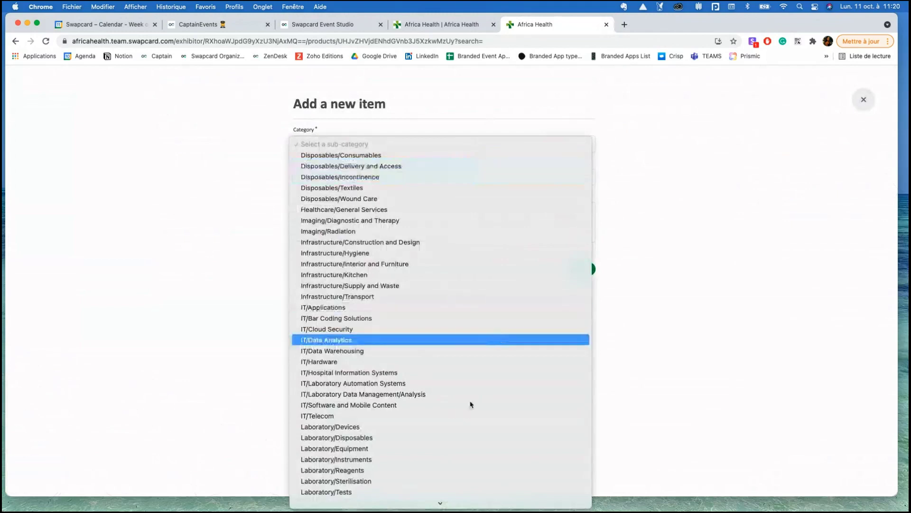
pyautogui.moveTo(485, 500)
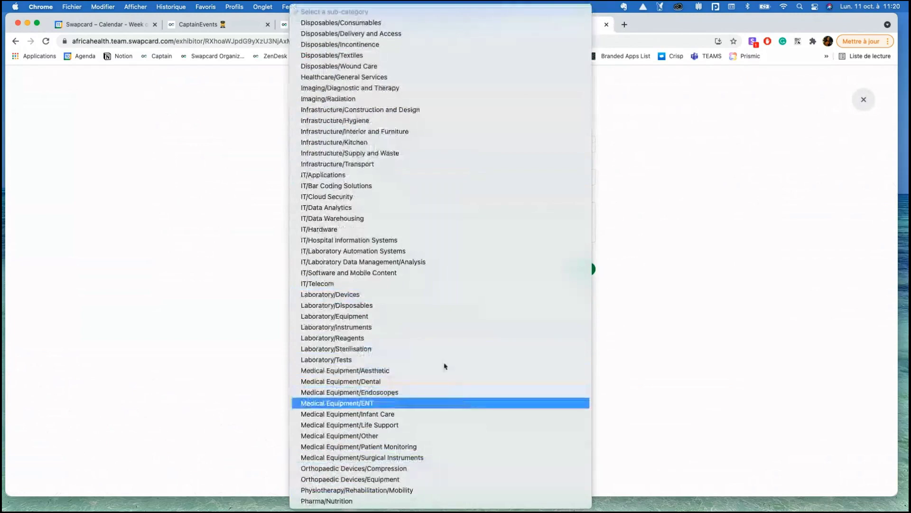
pyautogui.click(445, 366)
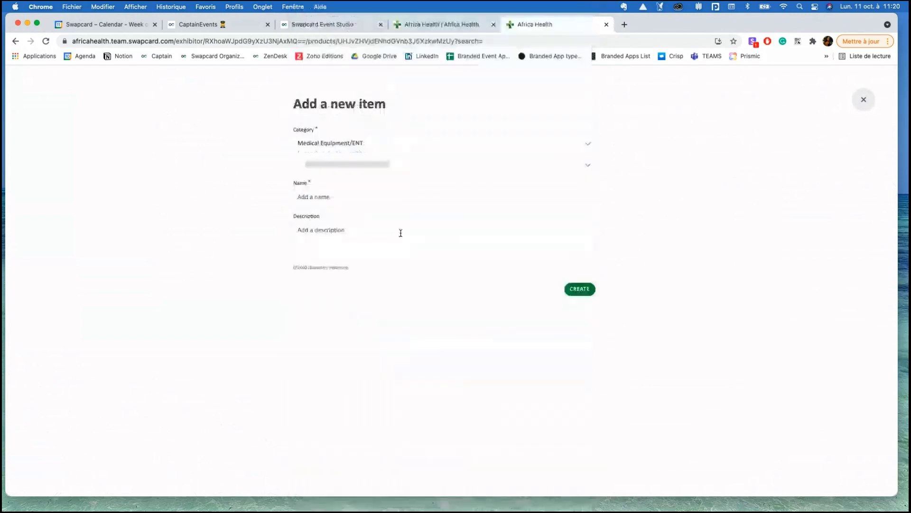
pyautogui.click(484, 166)
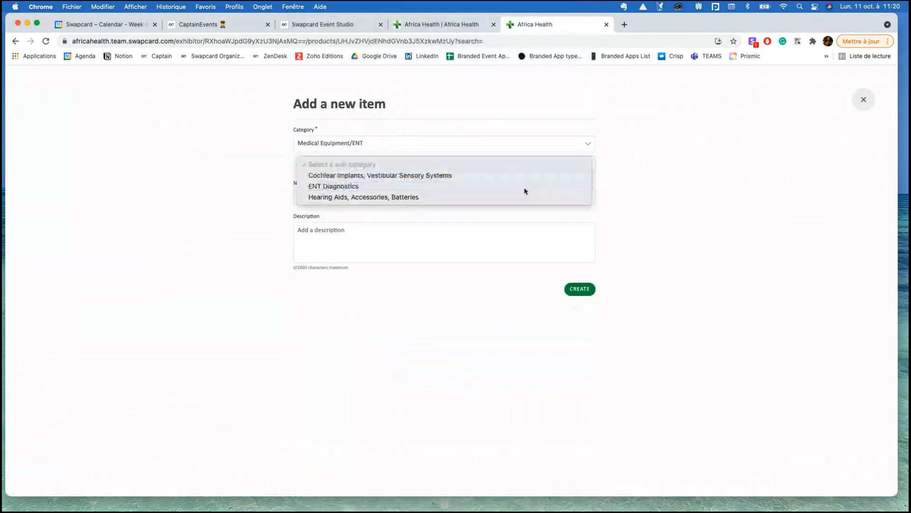
pyautogui.click(503, 187)
# - Enter a test name for the product and the description "Test", and create it
pyautogui.click(341, 196)
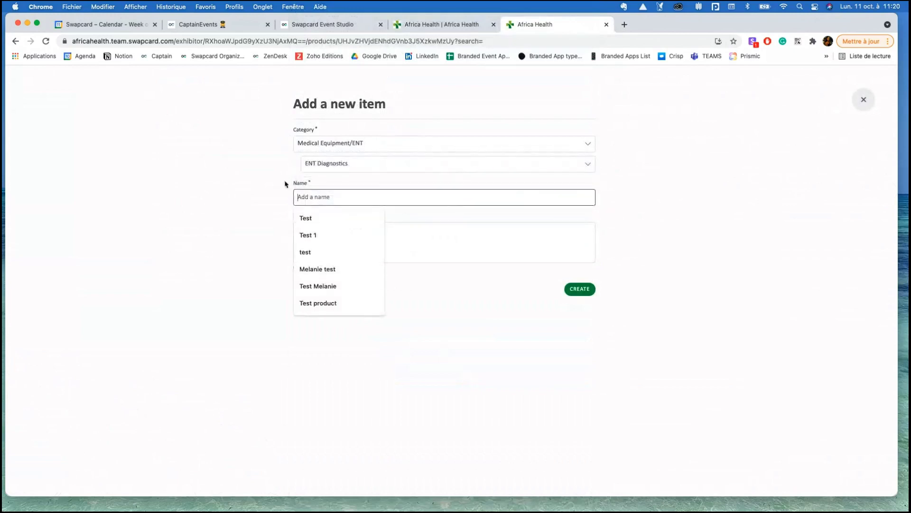
pyautogui.write('test Melanie')
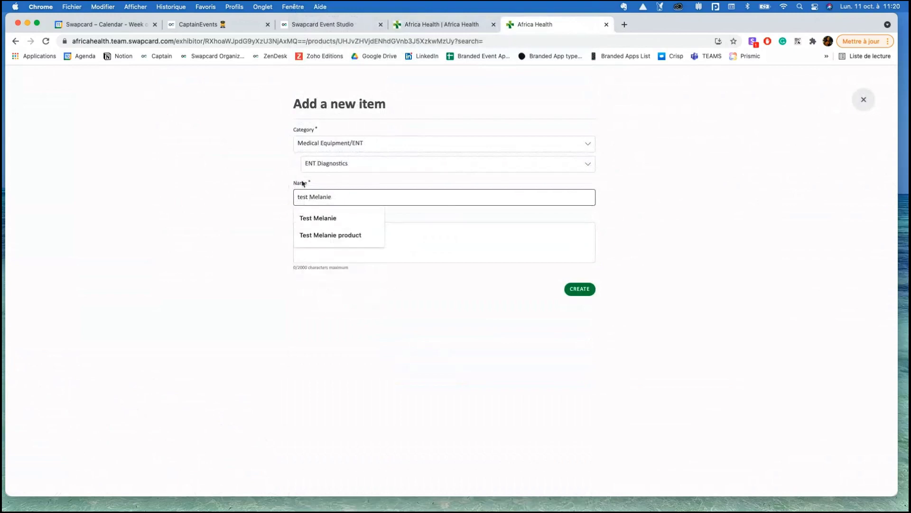
pyautogui.click(230, 204)
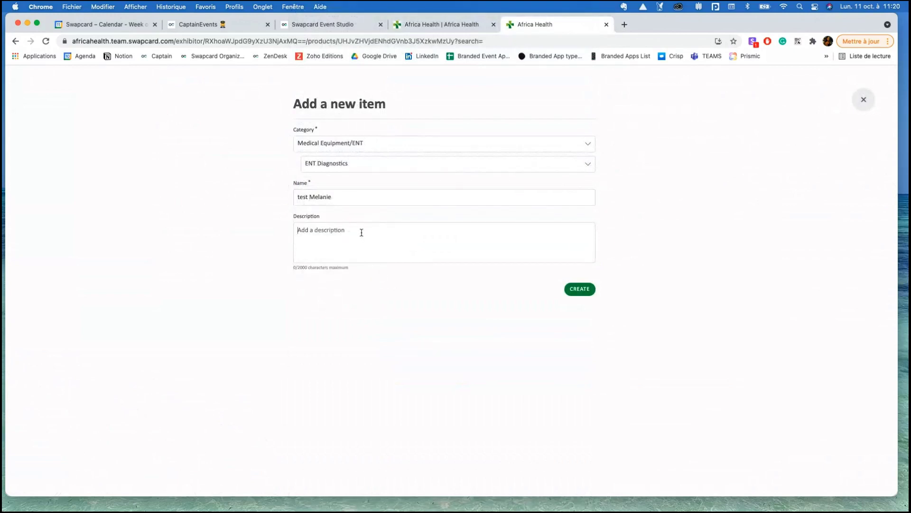
pyautogui.click(361, 233)
pyautogui.write('Ts')
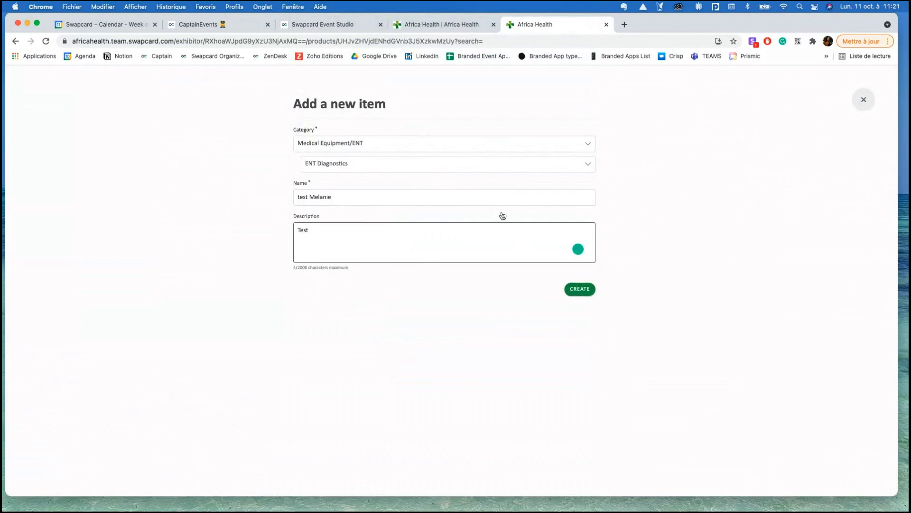
pyautogui.click(577, 292)
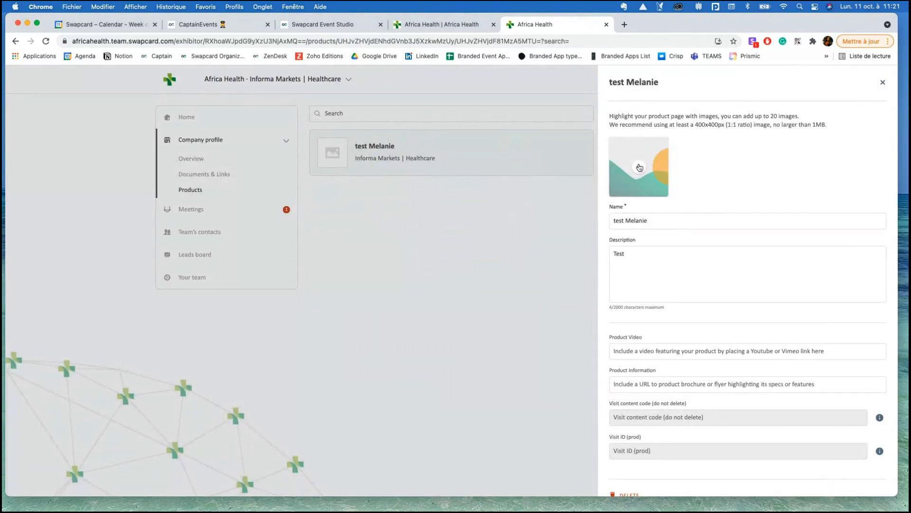
# - Examine the new product's image, Product Video and Product Information fields and its delete option, and close the product's details
pyautogui.scroll(-2, 712, 196)
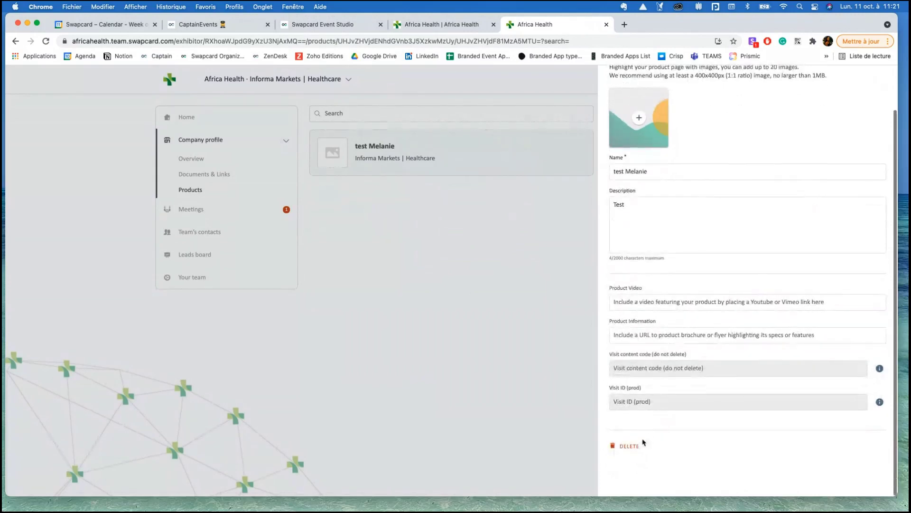
pyautogui.scroll(2, 854, 107)
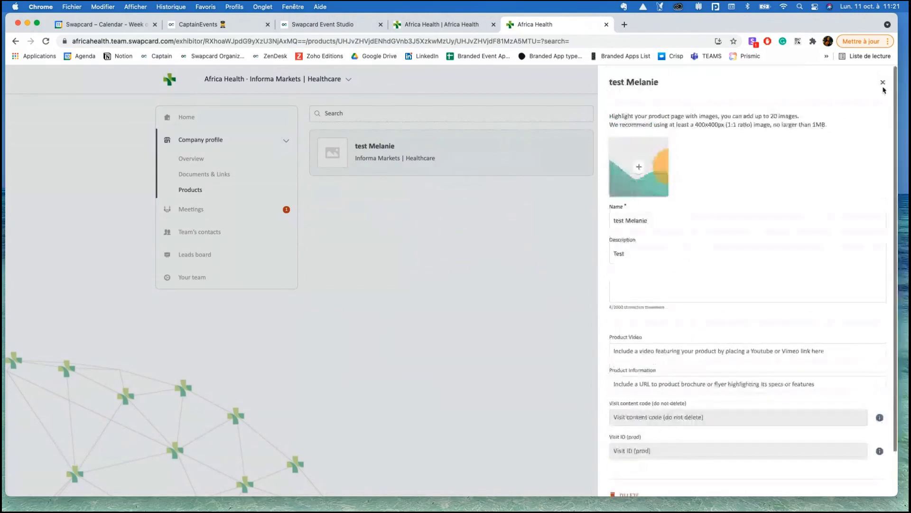
pyautogui.click(884, 84)
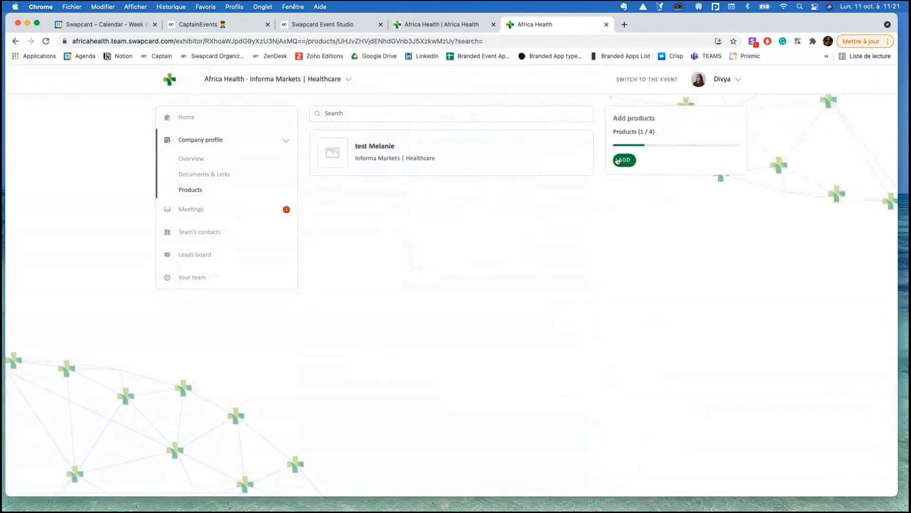
# - Check the company's product allowance, reopen the test product's details for editing, and close them without changes
pyautogui.moveTo(612, 131); pyautogui.dragTo(657, 134)
pyautogui.click(657, 132)
pyautogui.click(659, 133)
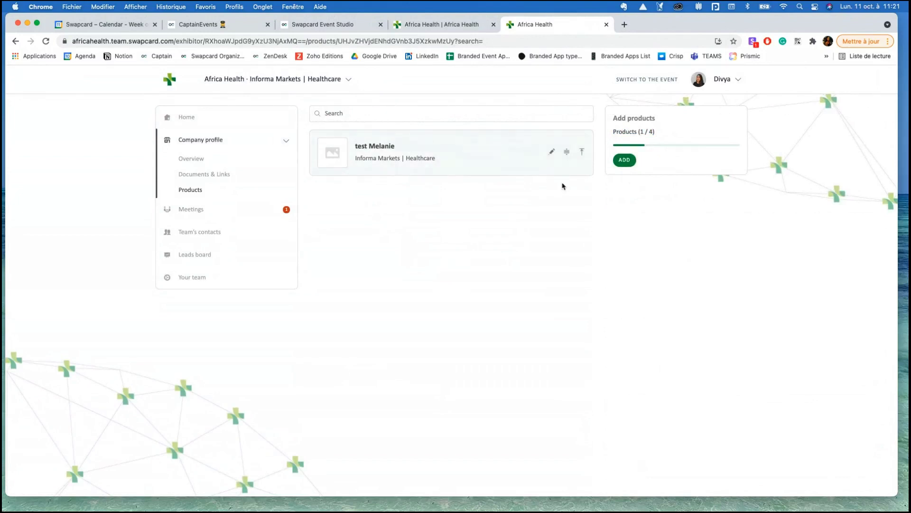
pyautogui.click(552, 153)
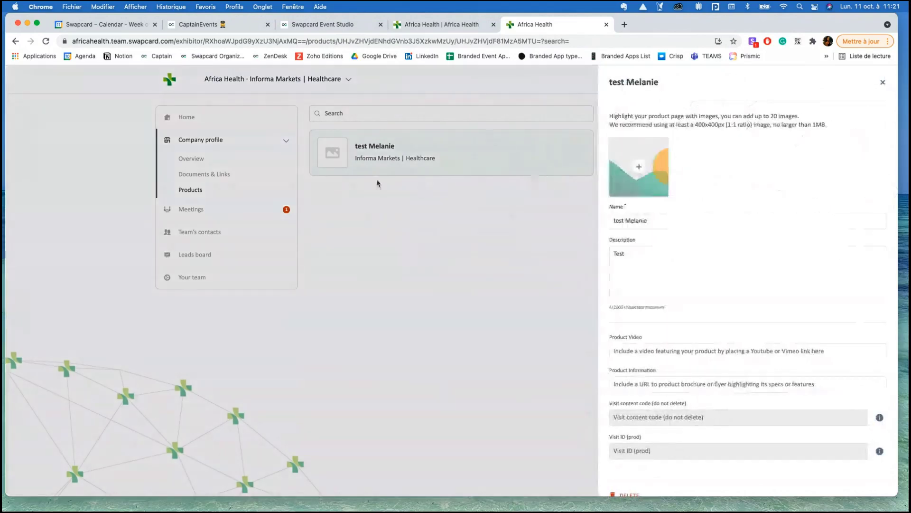
pyautogui.click(882, 85)
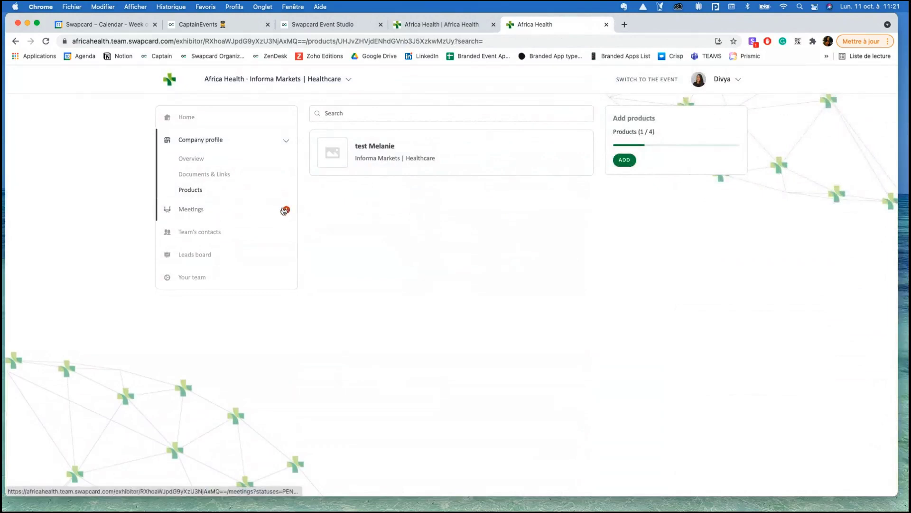
# - Accept the 10/26/2021, 2:00 PM to 2:20 PM meeting request with the PM from Informa assigned as host, and close its details
pyautogui.click(220, 212)
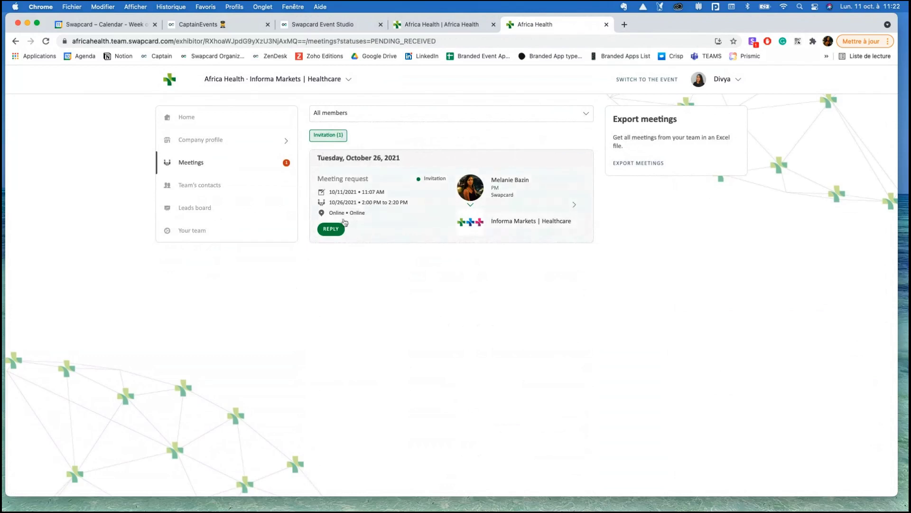
pyautogui.click(328, 230)
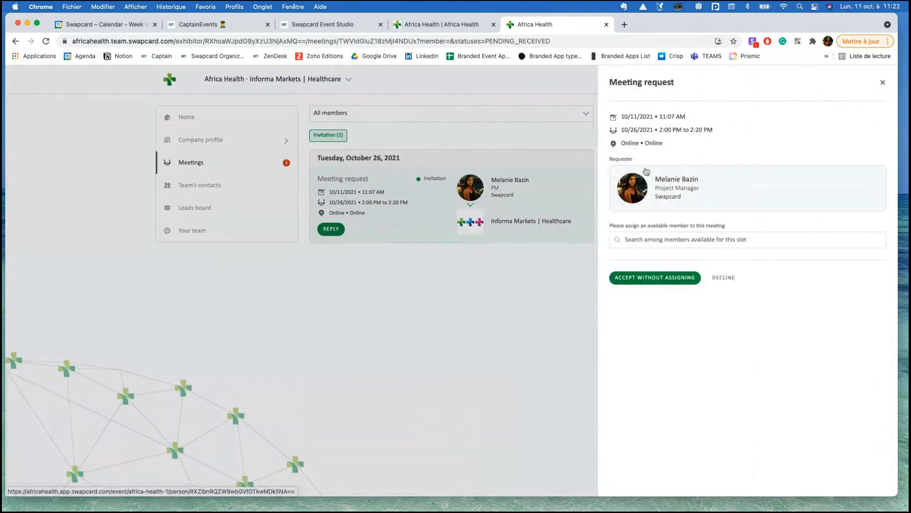
pyautogui.click(681, 240)
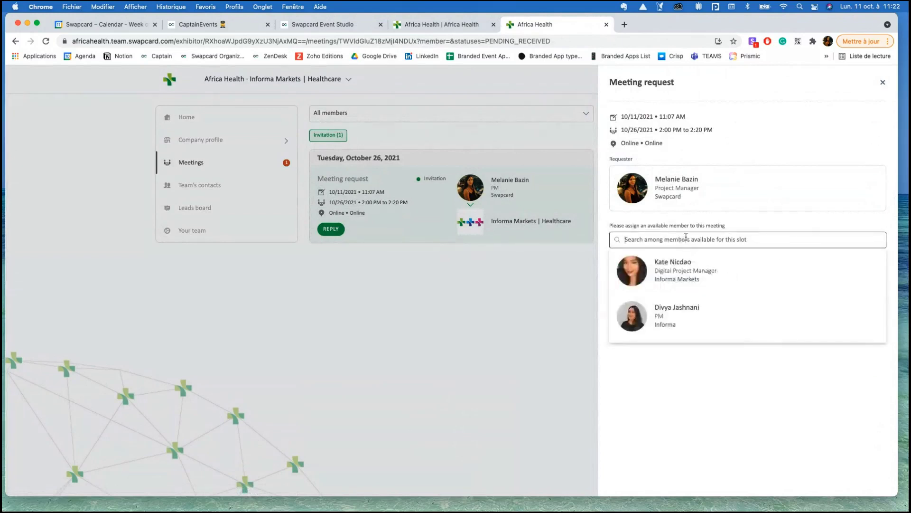
pyautogui.scroll(-2, 698, 297)
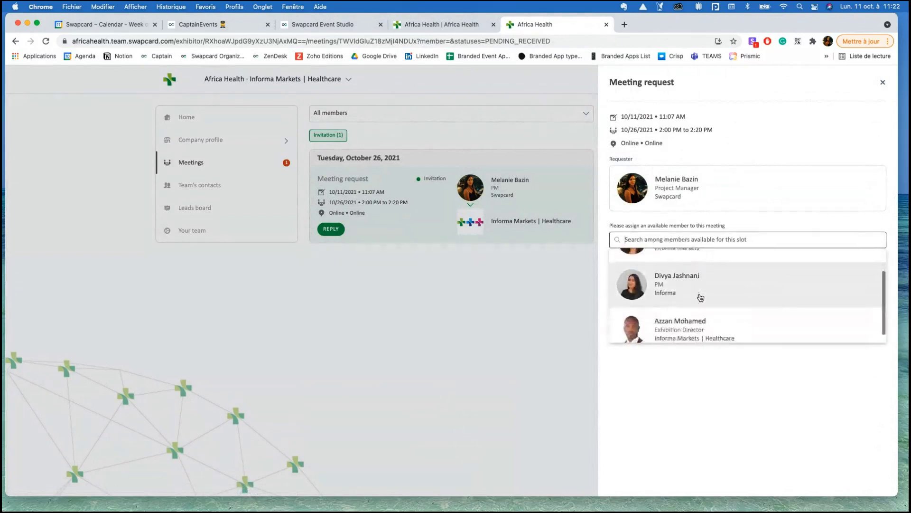
pyautogui.scroll(2, 697, 298)
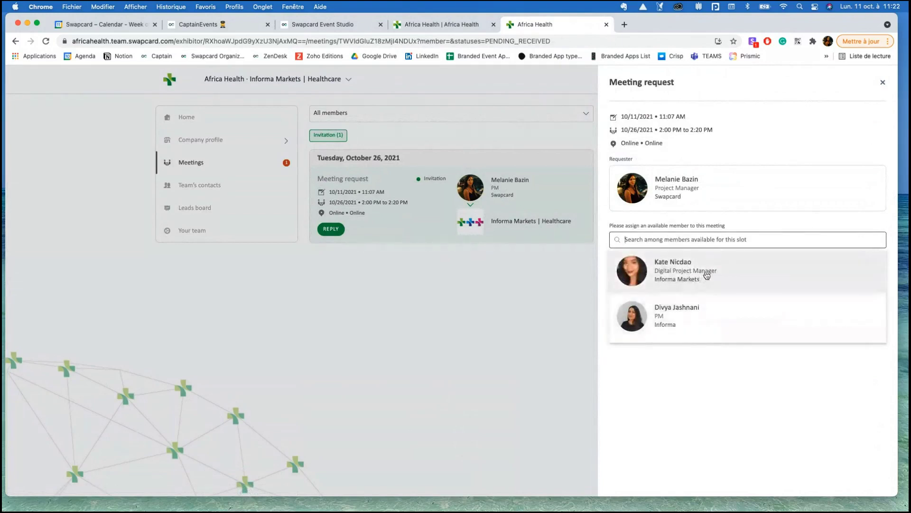
pyautogui.click(709, 321)
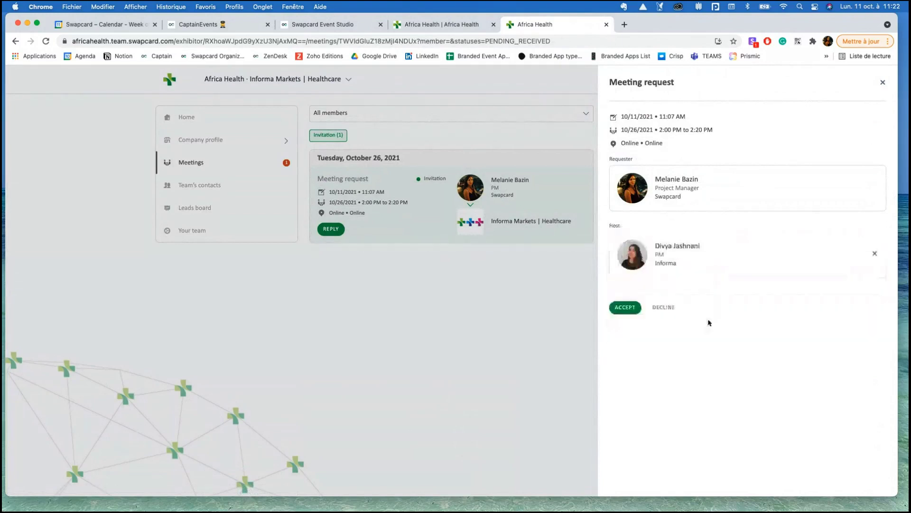
pyautogui.click(630, 309)
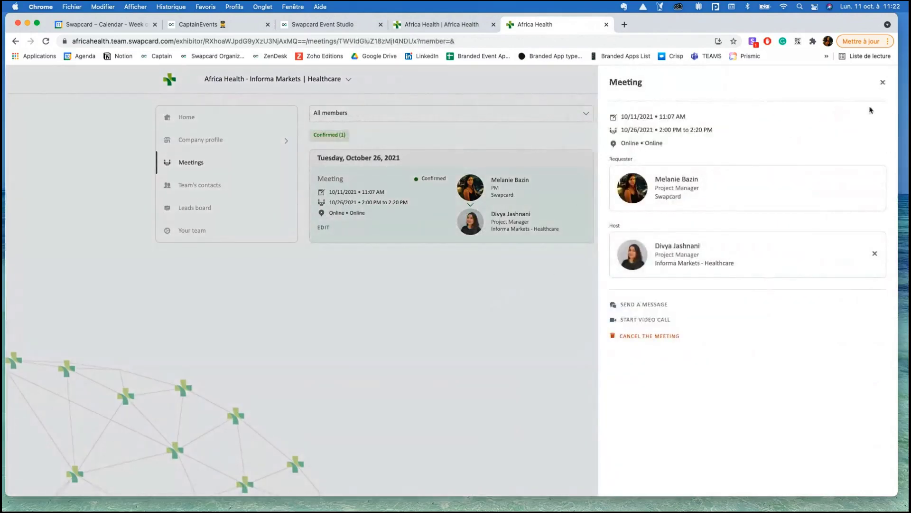
pyautogui.click(884, 84)
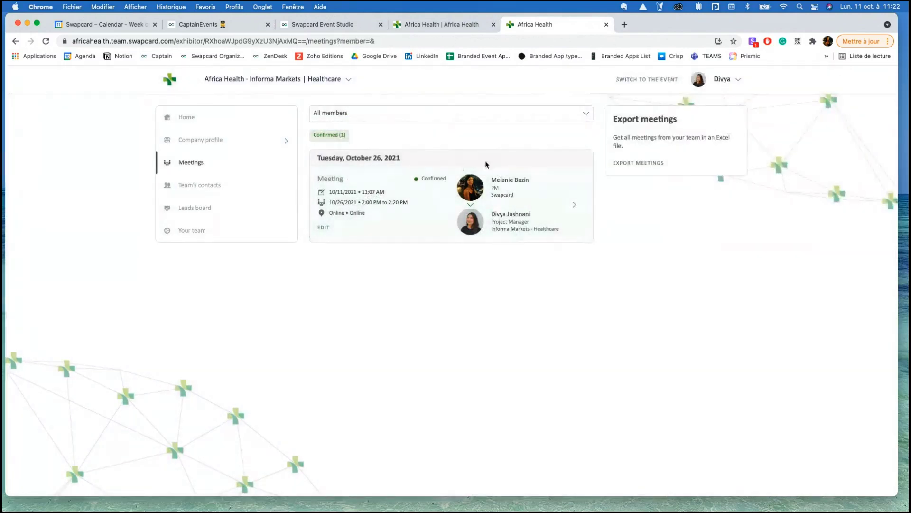
# - Try reassigning the October 26 meeting's host to the Digital Project Manager from Informa Markets, and close the meeting's details without saving
pyautogui.click(575, 205)
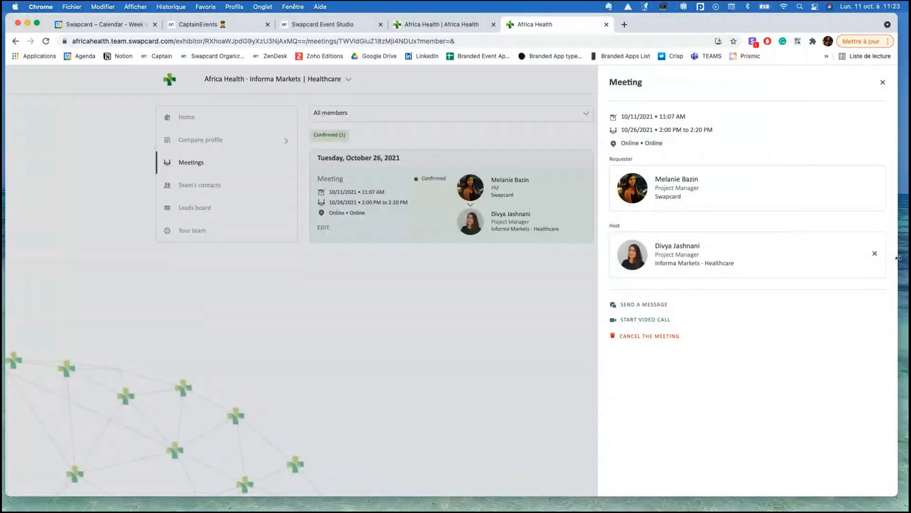
pyautogui.click(876, 256)
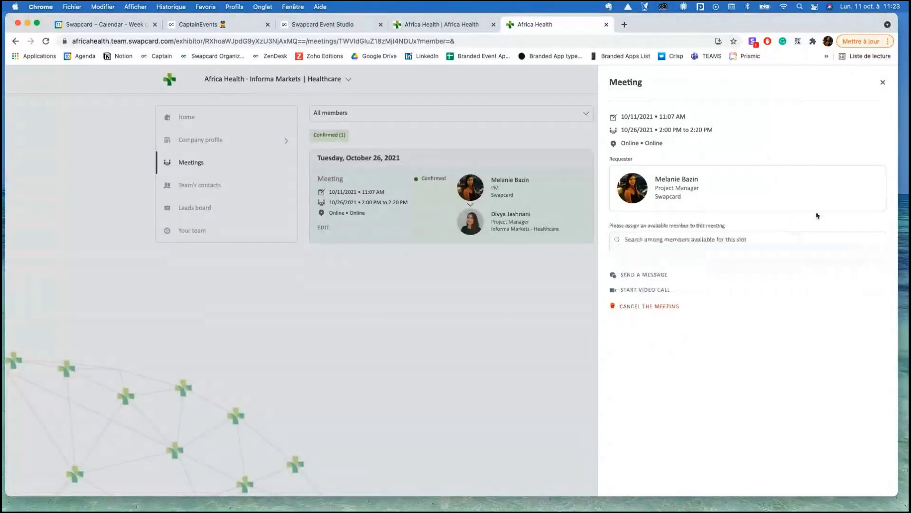
pyautogui.click(715, 238)
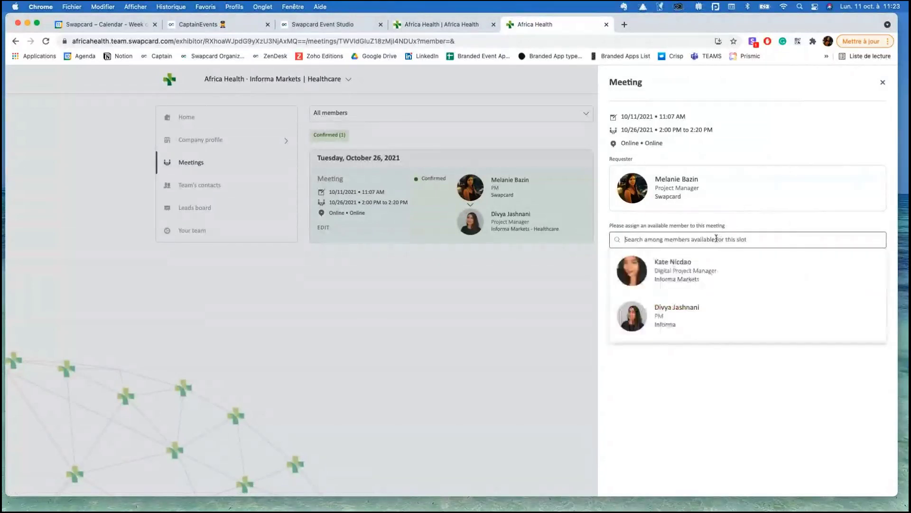
pyautogui.click(707, 266)
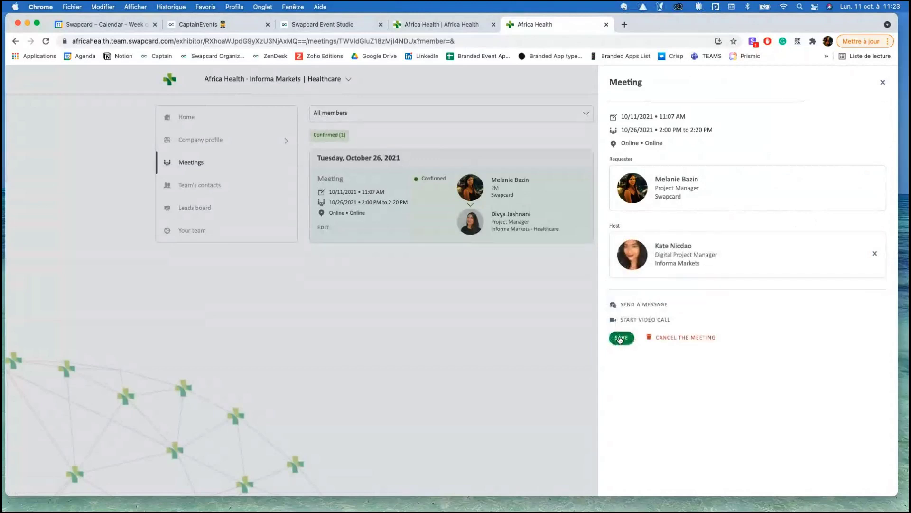
pyautogui.click(876, 256)
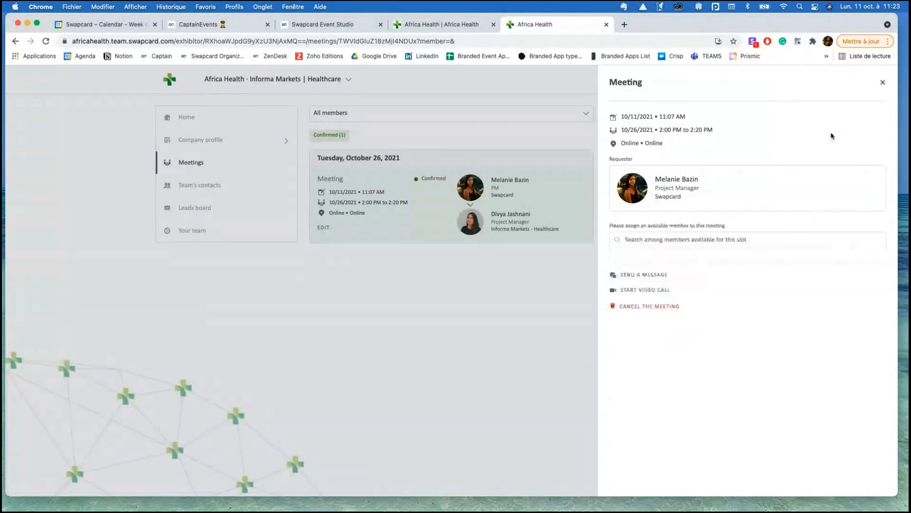
pyautogui.click(491, 204)
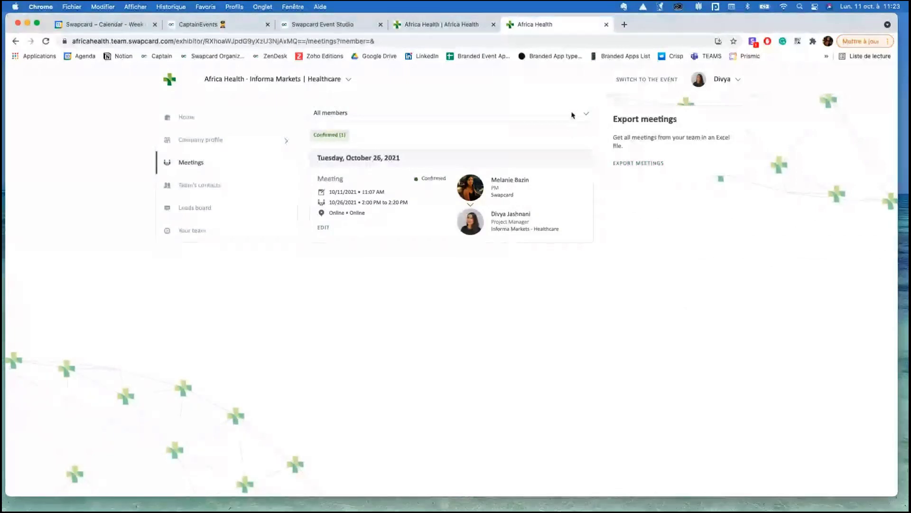
# - Filter the meetings by individual team members, including the Digital Project Manager, and return the list to All members
pyautogui.click(573, 114)
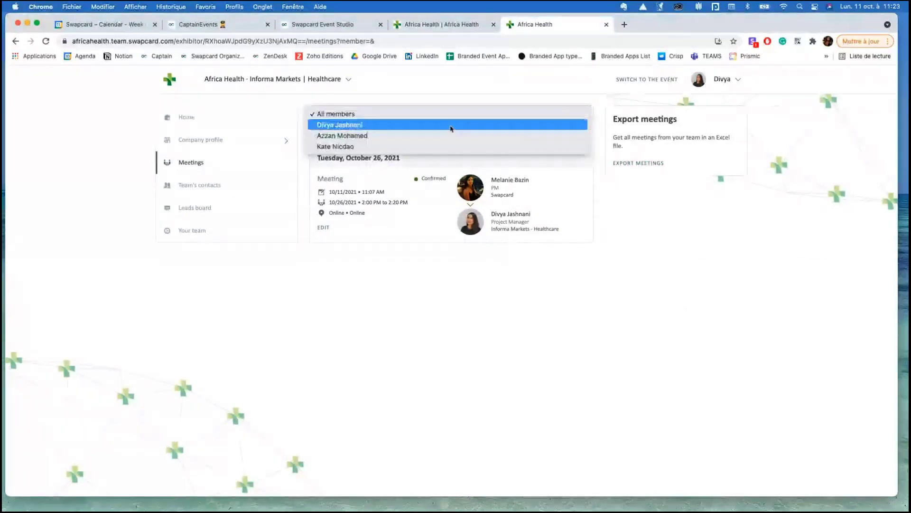
pyautogui.click(388, 126)
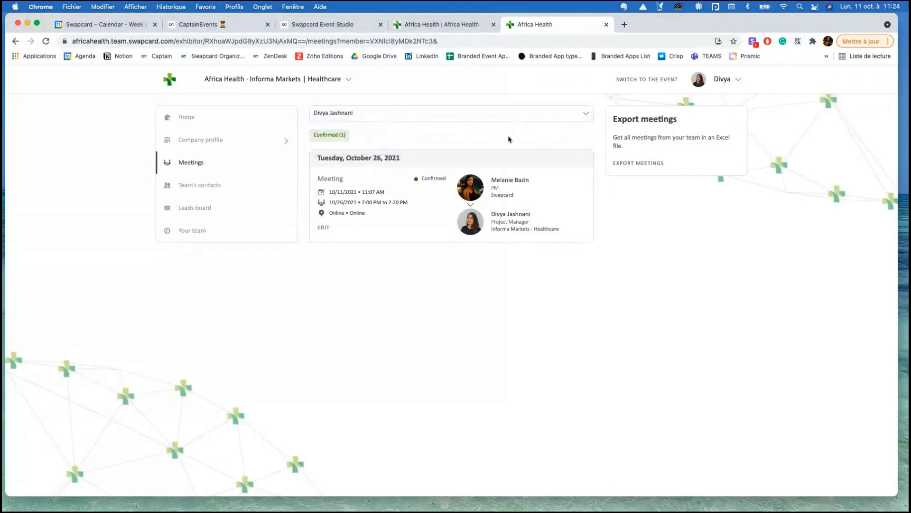
pyautogui.click(572, 115)
pyautogui.click(478, 134)
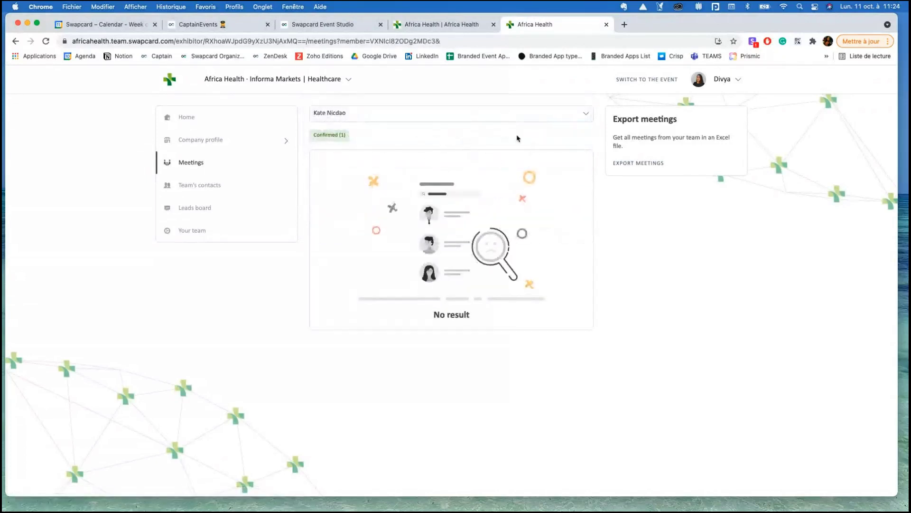
pyautogui.click(580, 115)
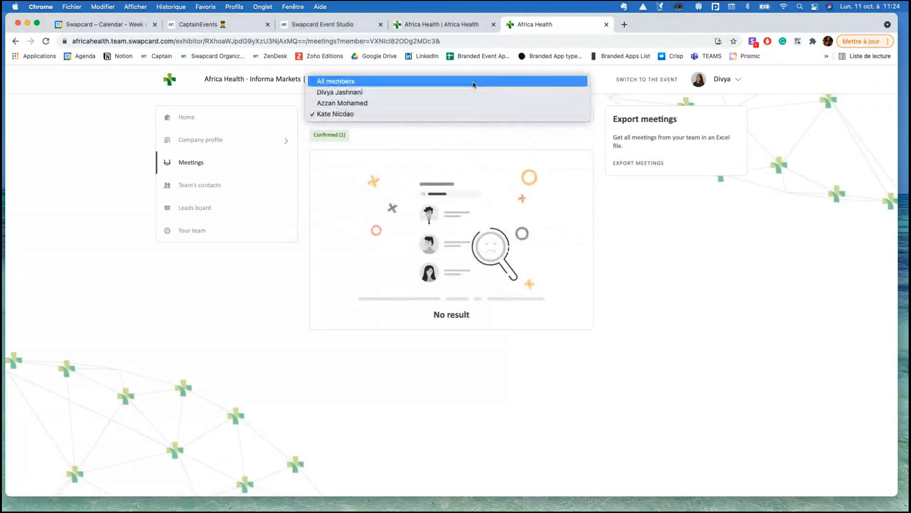
pyautogui.click(474, 83)
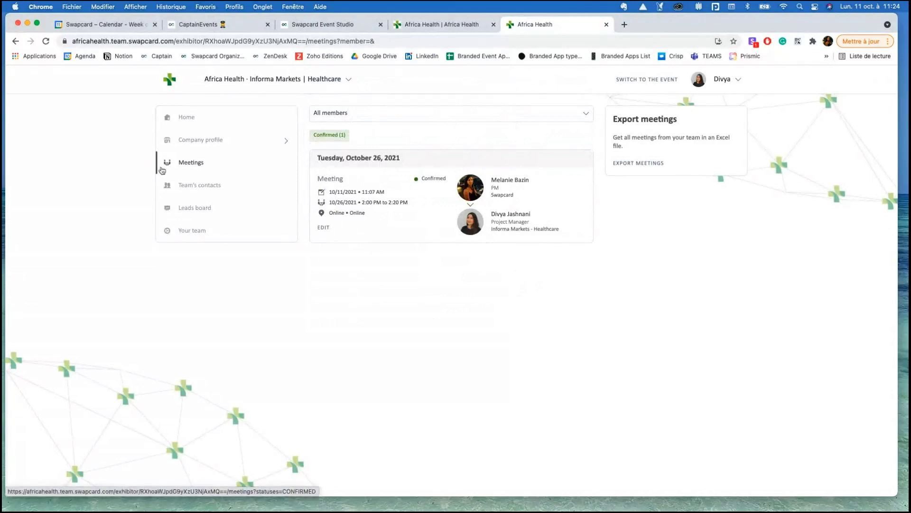
# - Open the team's contacts and export all of them
pyautogui.click(202, 187)
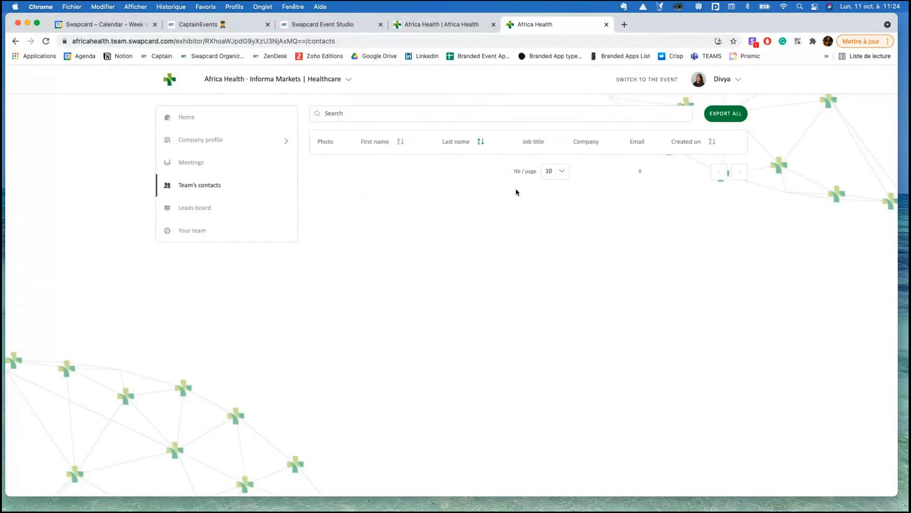
pyautogui.click(561, 117)
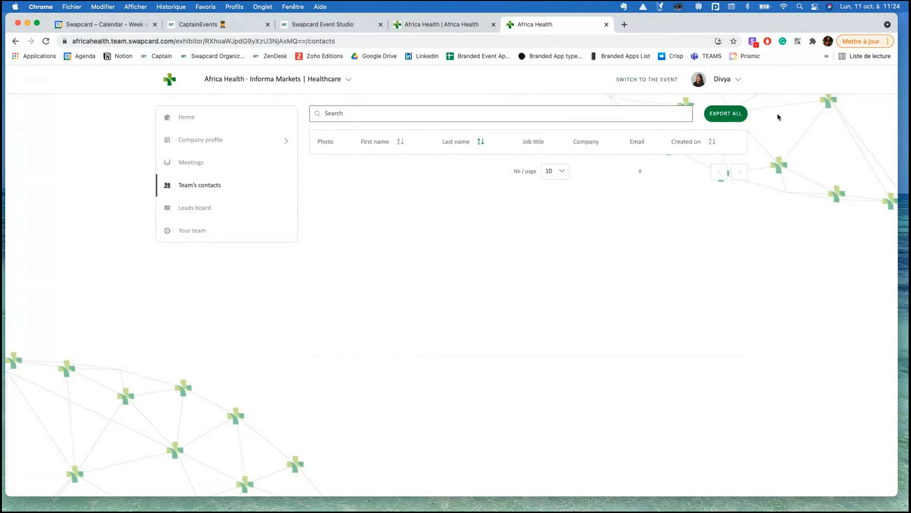
pyautogui.click(728, 114)
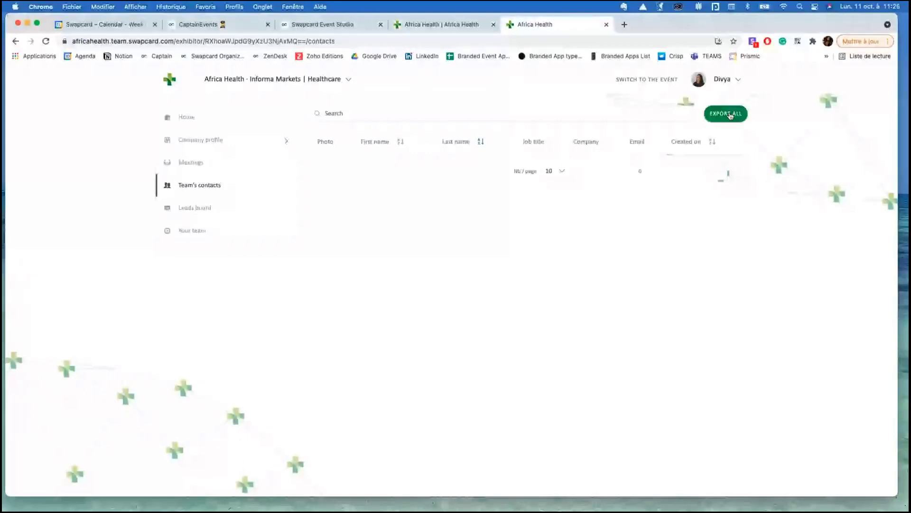
# - Check the leads board's company analytics and booth visits, and view the PM's profile visibility and contact-sharing settings in the team list
pyautogui.click(157, 216)
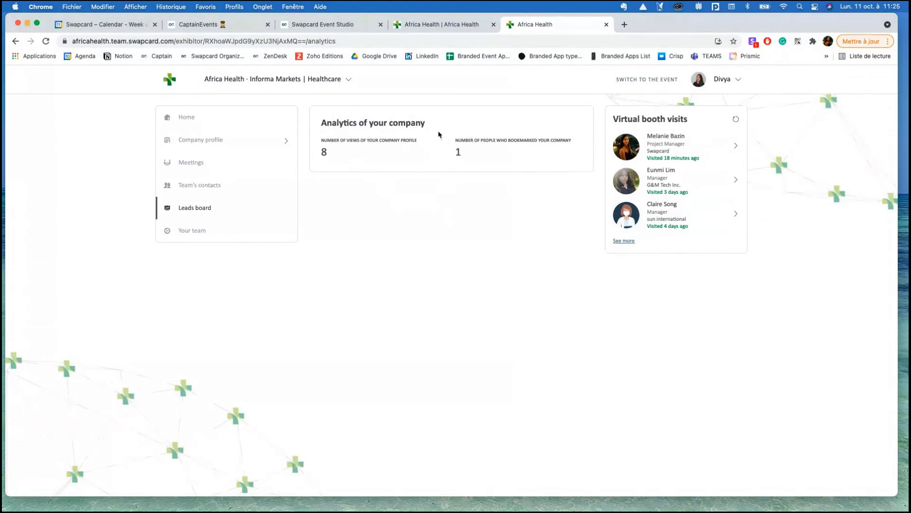
pyautogui.click(203, 234)
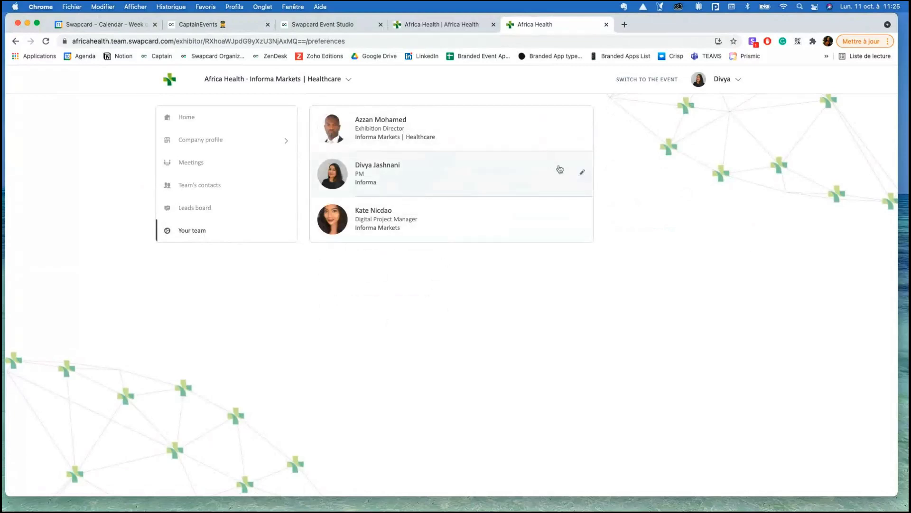
pyautogui.click(583, 175)
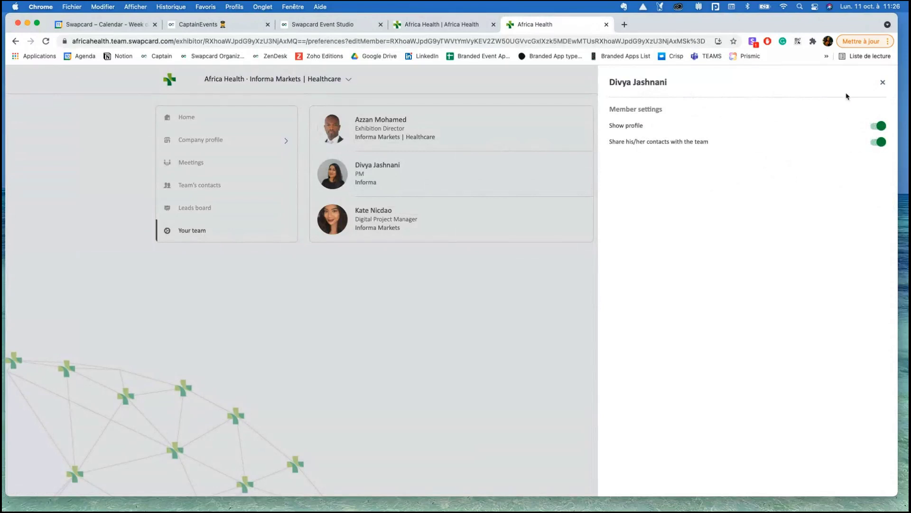
pyautogui.click(883, 85)
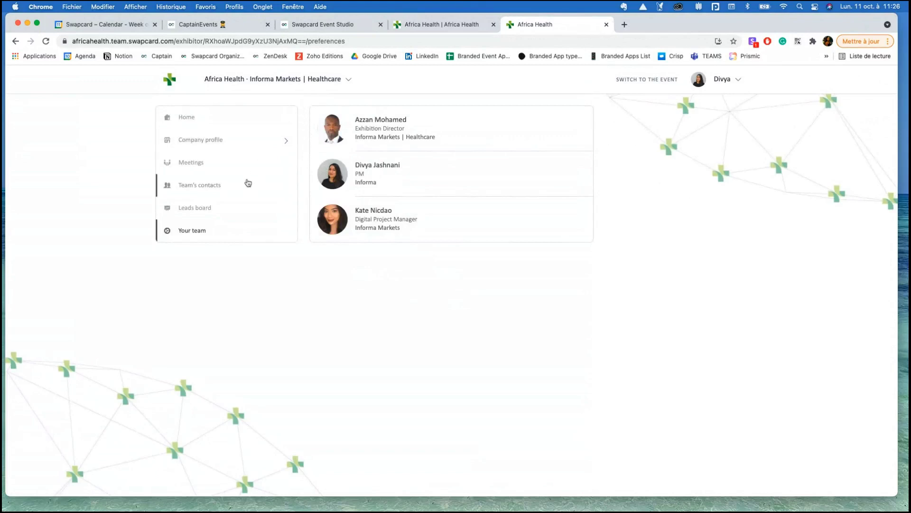
# - Switch from the Exhibitor Center to the Africa Health event home page and dismiss the new meeting notification
pyautogui.click(197, 123)
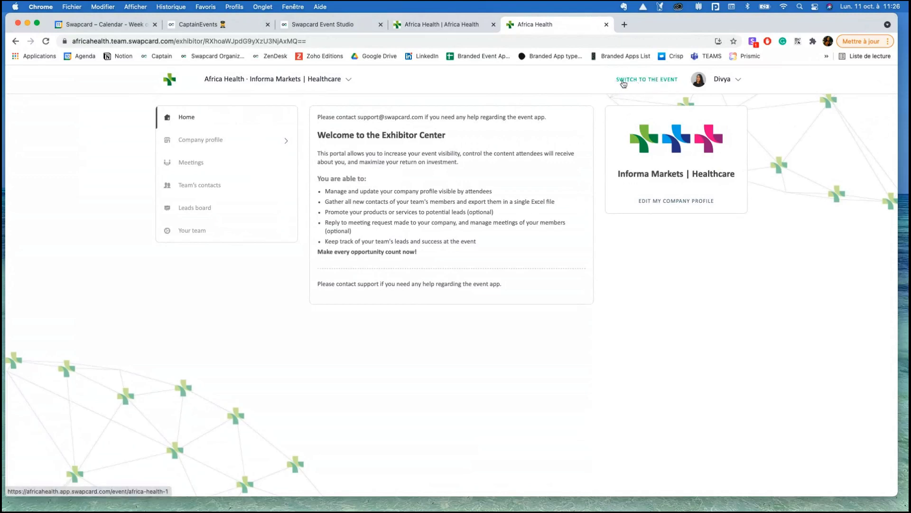
pyautogui.click(457, 24)
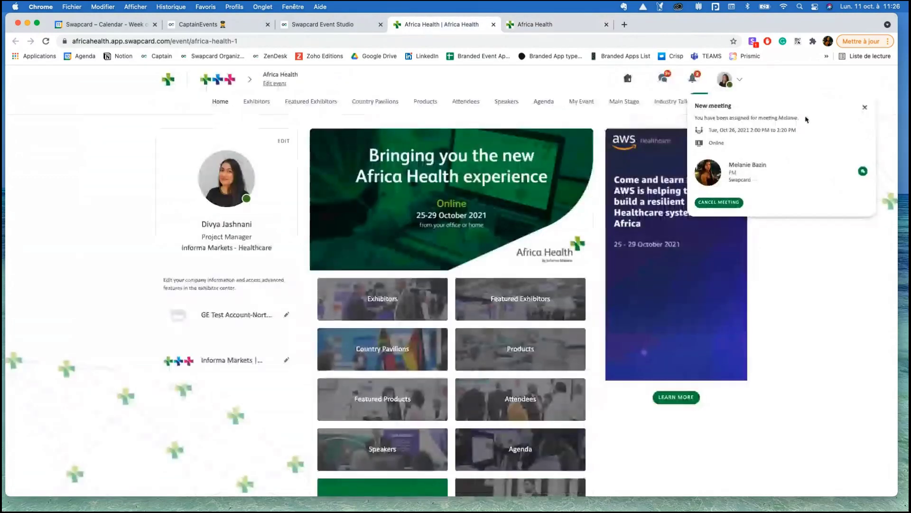
pyautogui.click(865, 111)
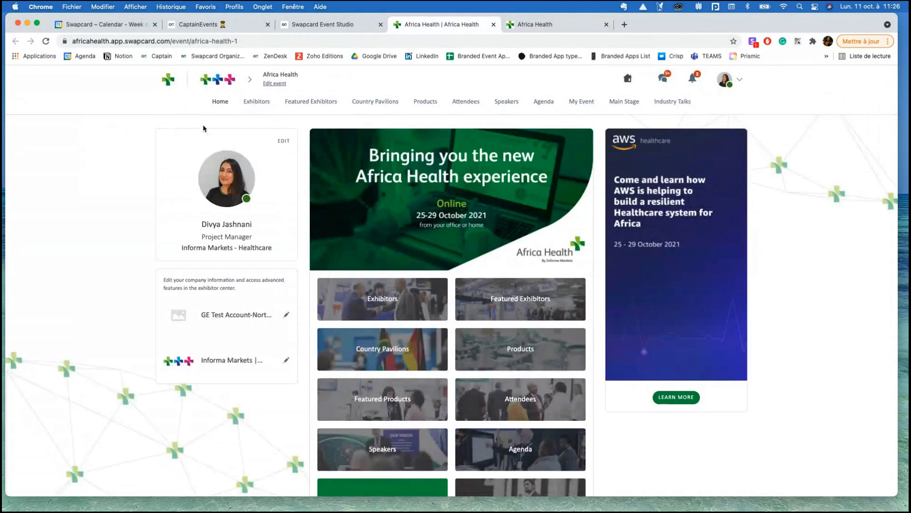
pyautogui.scroll(-1, 205, 129)
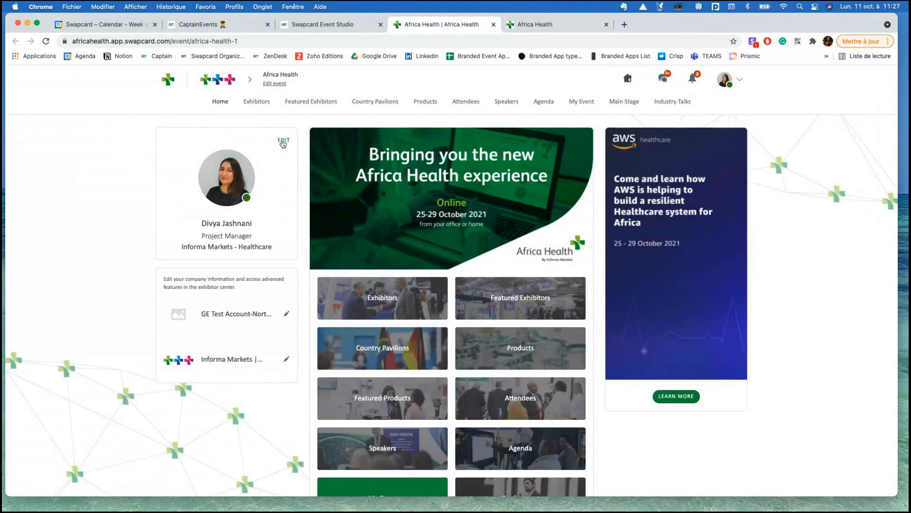
# - Check the account options, open the personal profile's main information for editing, and keep the existing profile instead of accepting new data
pyautogui.click(740, 81)
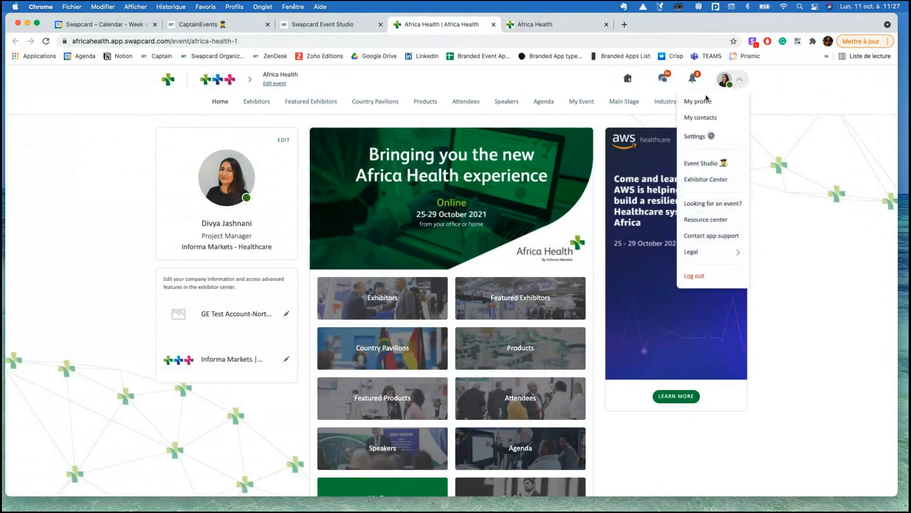
pyautogui.click(71, 174)
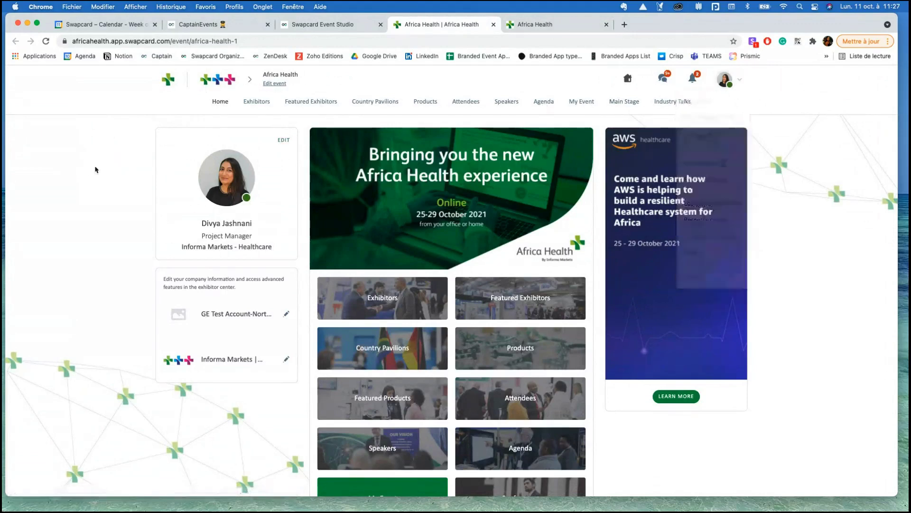
pyautogui.click(284, 141)
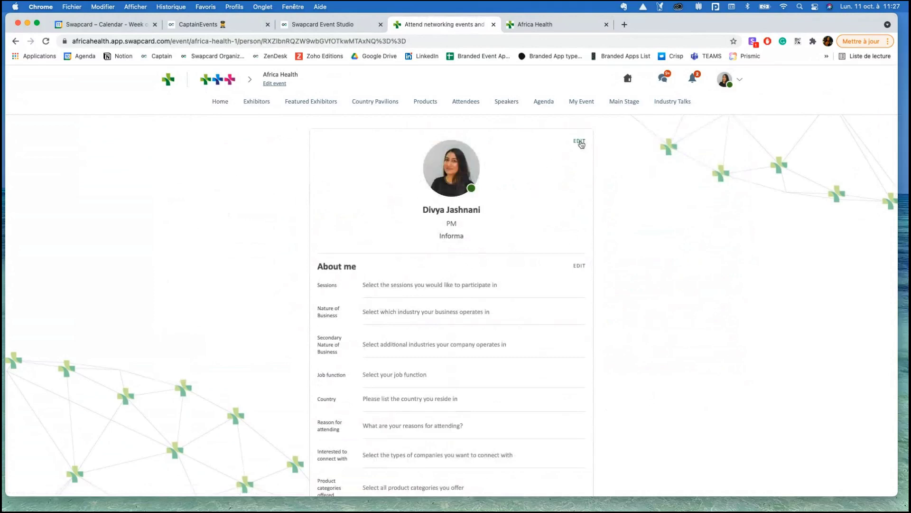
pyautogui.click(580, 143)
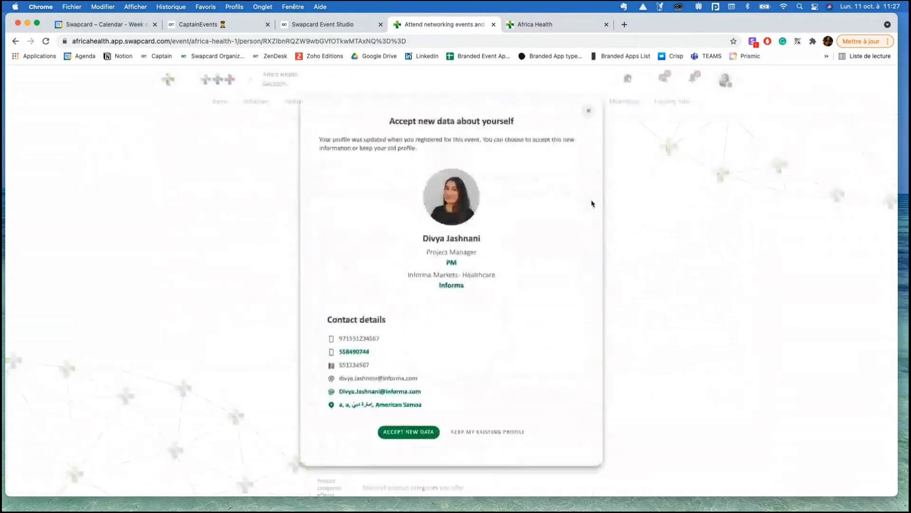
pyautogui.click(481, 433)
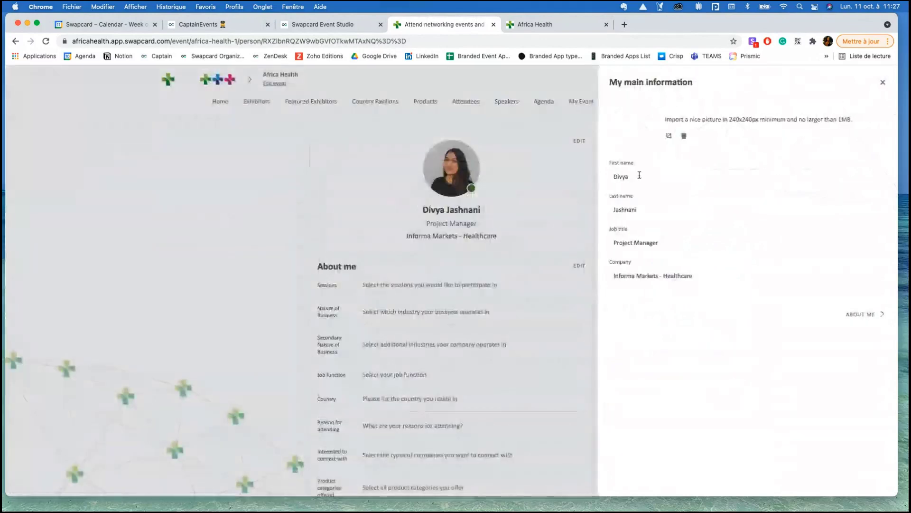
# - Examine the profile's main information, About me, social media, contact details and Company fields, and close the editor without changes
pyautogui.click(646, 209)
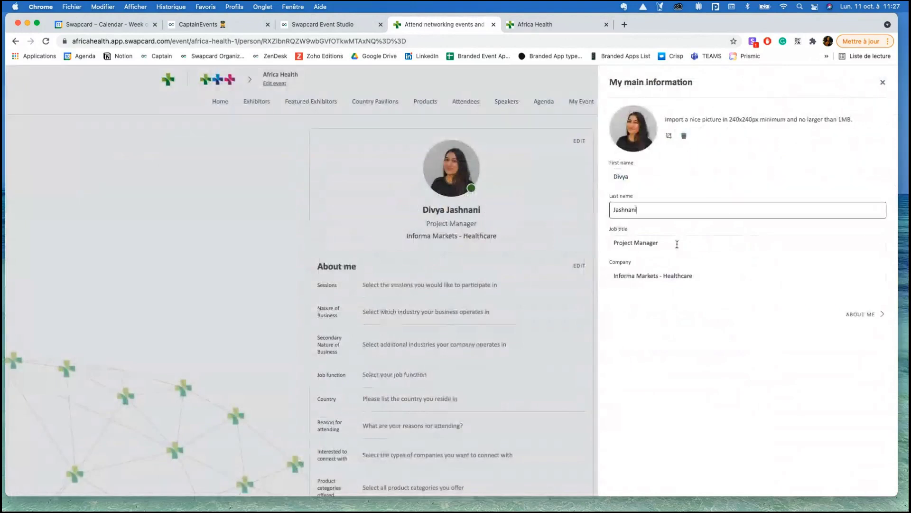
pyautogui.click(689, 249)
pyautogui.click(716, 278)
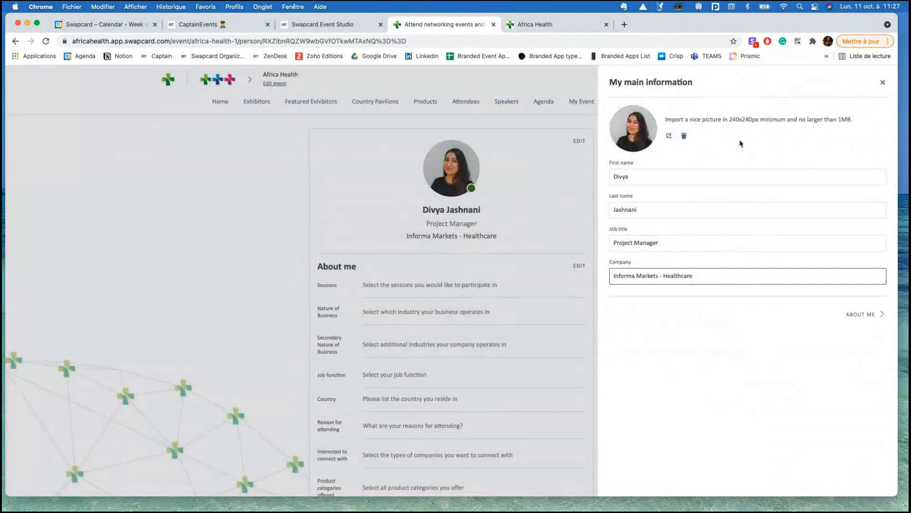
pyautogui.click(770, 287)
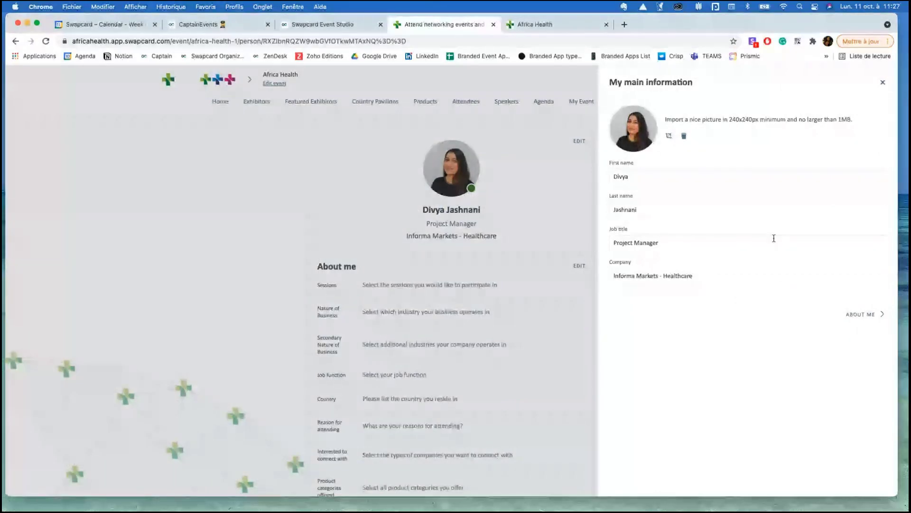
pyautogui.click(861, 314)
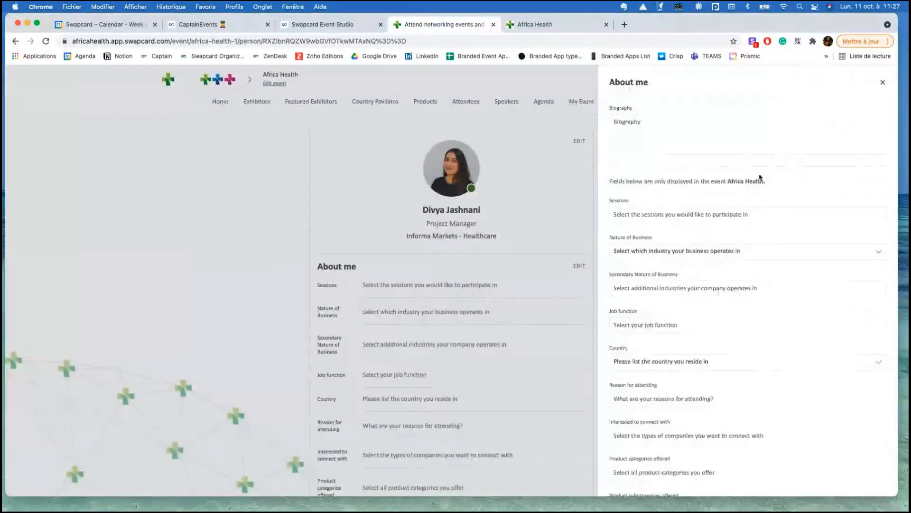
pyautogui.scroll(-1, 778, 306)
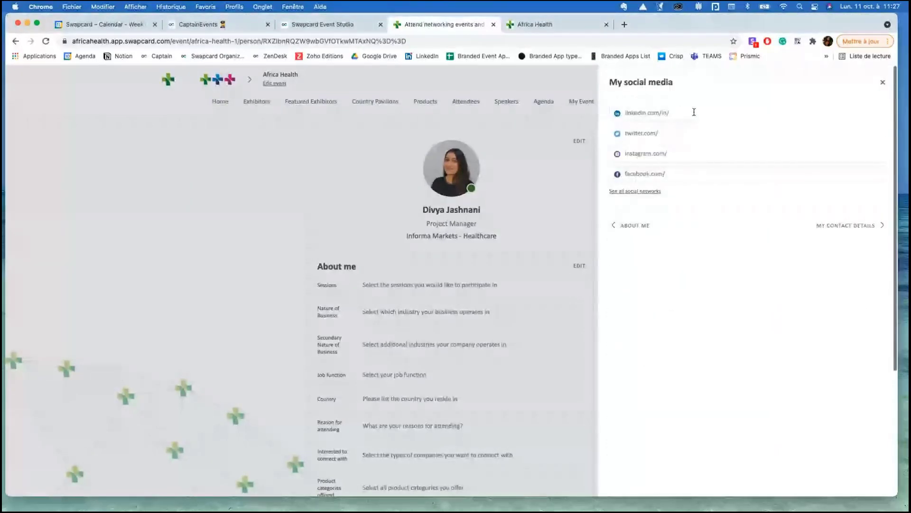
pyautogui.click(837, 227)
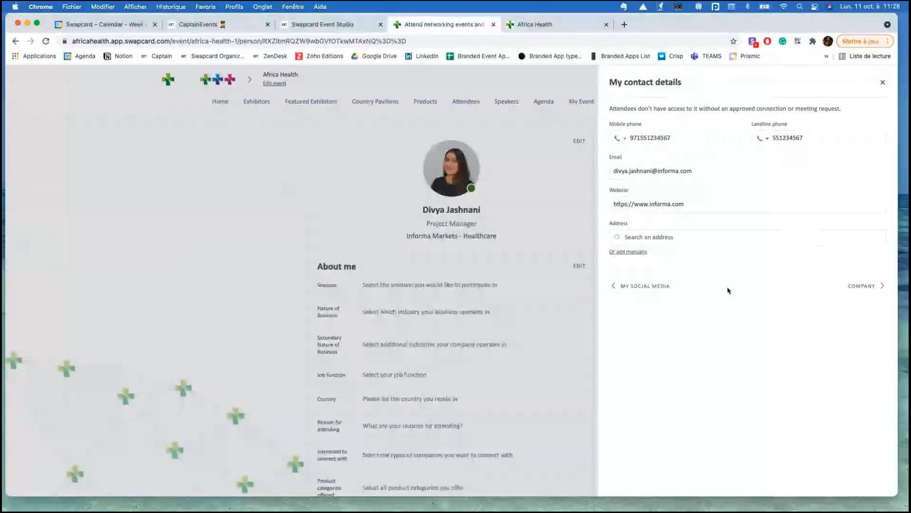
pyautogui.click(854, 287)
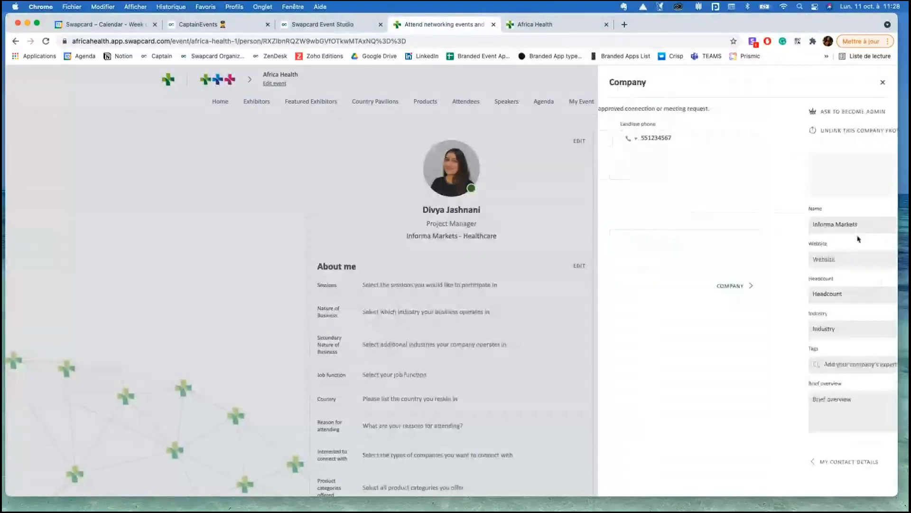
pyautogui.click(883, 82)
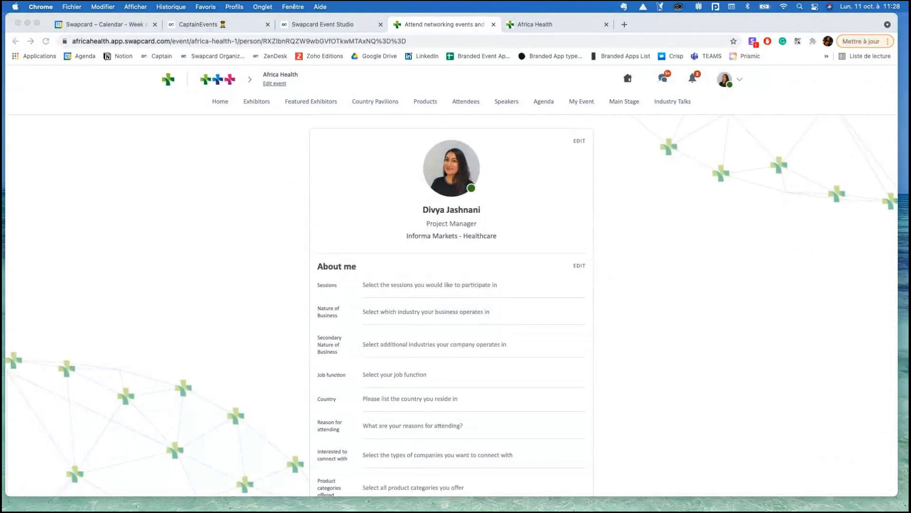
# - Return from the personal profile to the Africa Health home page and look over its section tiles
pyautogui.hotkey('ctrl', 'Up')
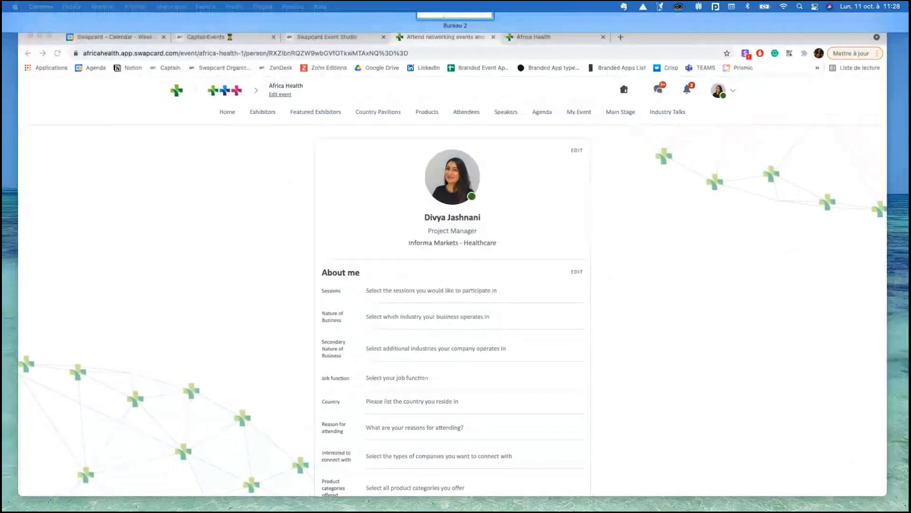
pyautogui.click(368, 163)
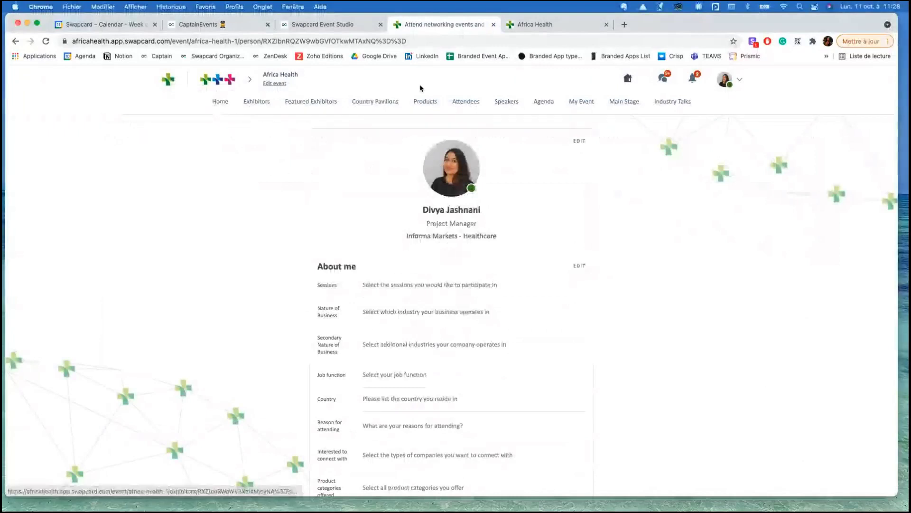
pyautogui.click(217, 104)
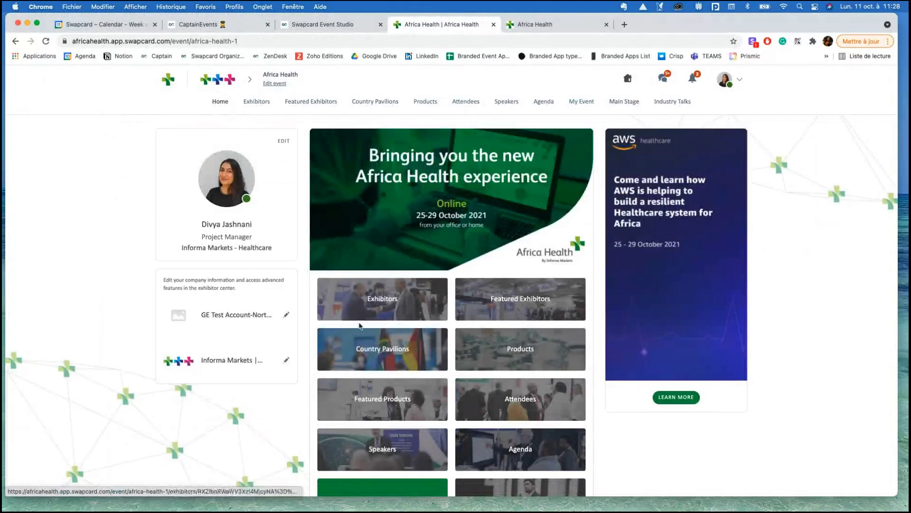
pyautogui.scroll(-2, 303, 319)
pyautogui.scroll(-2, 303, 319)
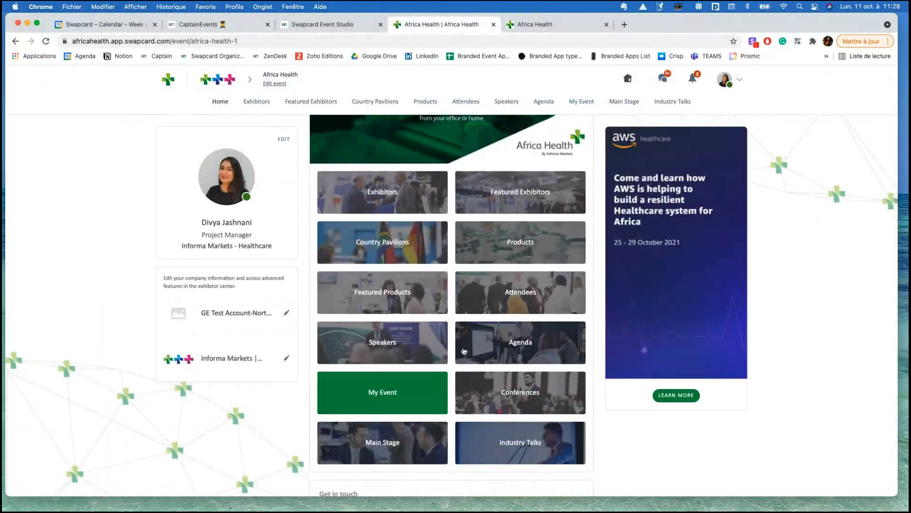
pyautogui.scroll(3, 304, 262)
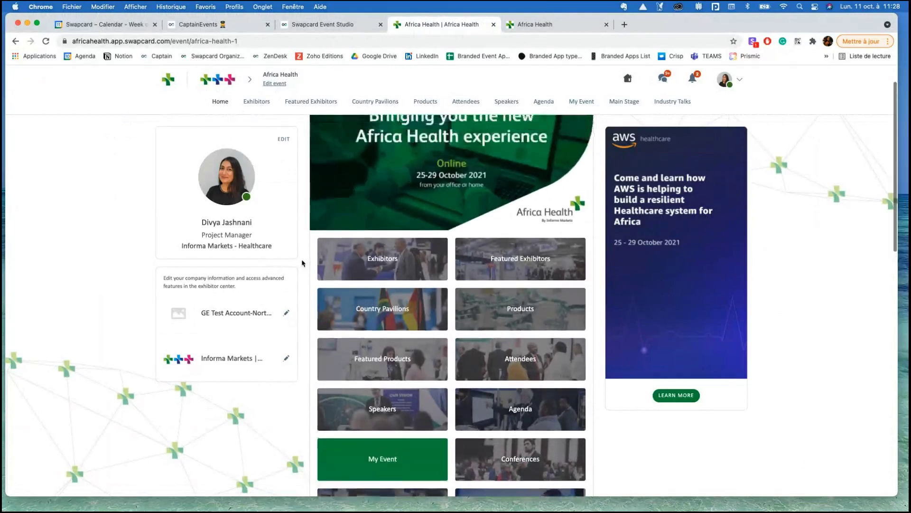
# - Browse the event's exhibitor directory and open the Heyer Medical AG company page
pyautogui.click(257, 102)
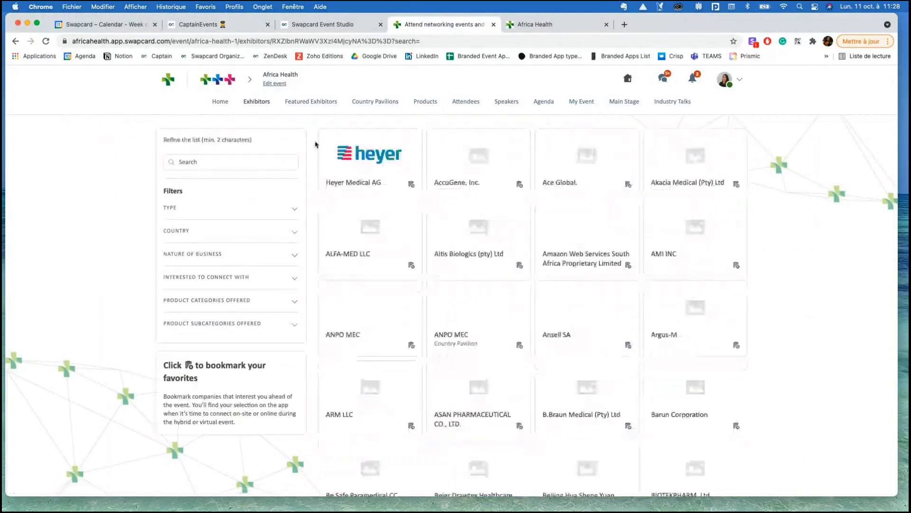
pyautogui.scroll(-1, 767, 271)
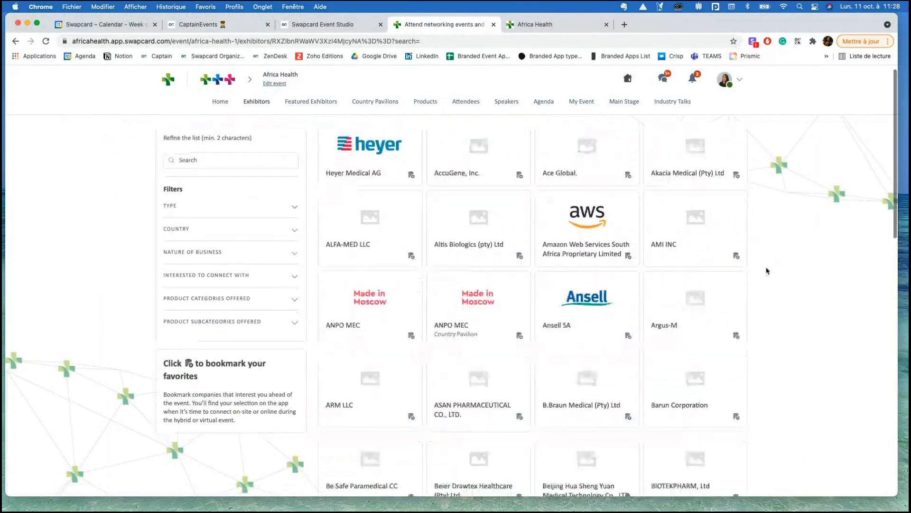
pyautogui.scroll(-2, 767, 271)
pyautogui.scroll(-5, 768, 271)
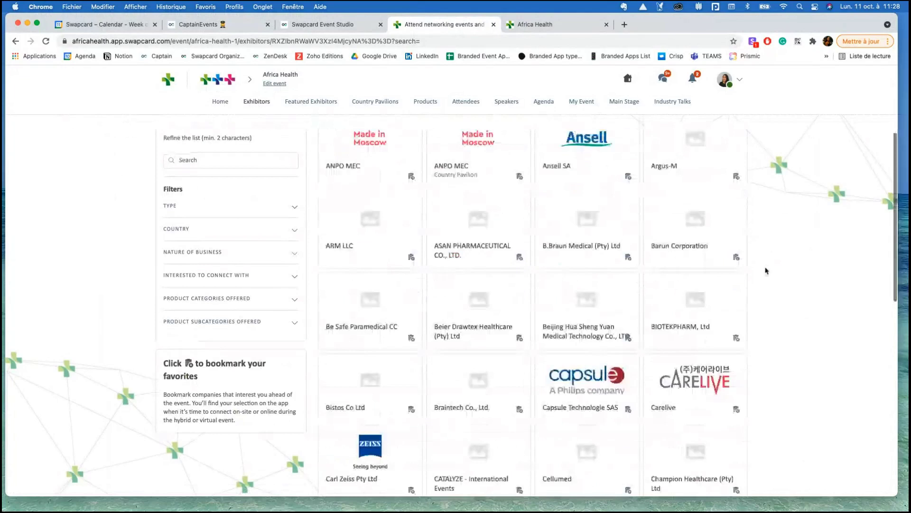
pyautogui.scroll(7, 766, 271)
pyautogui.click(391, 165)
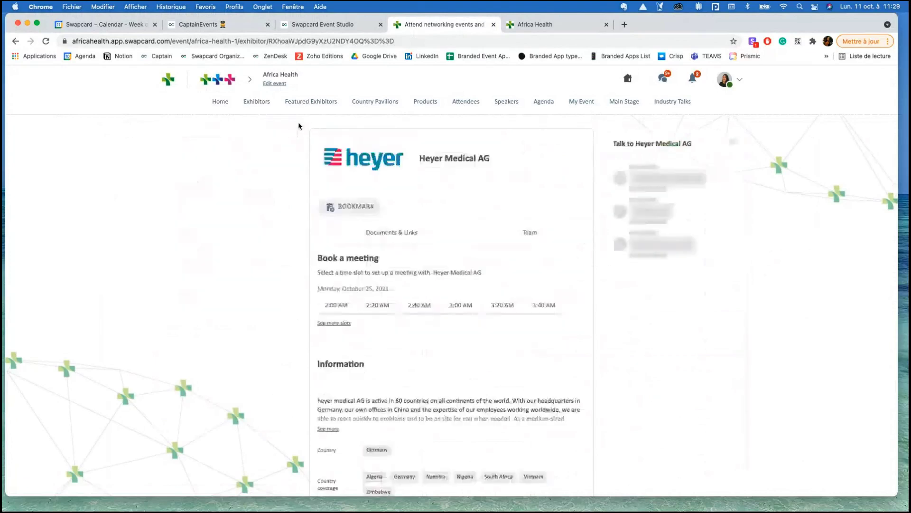
# - View all bookable meeting slots for Heyer Medical AG, close the date and time dialog, and look over the company page and its chat
pyautogui.click(340, 325)
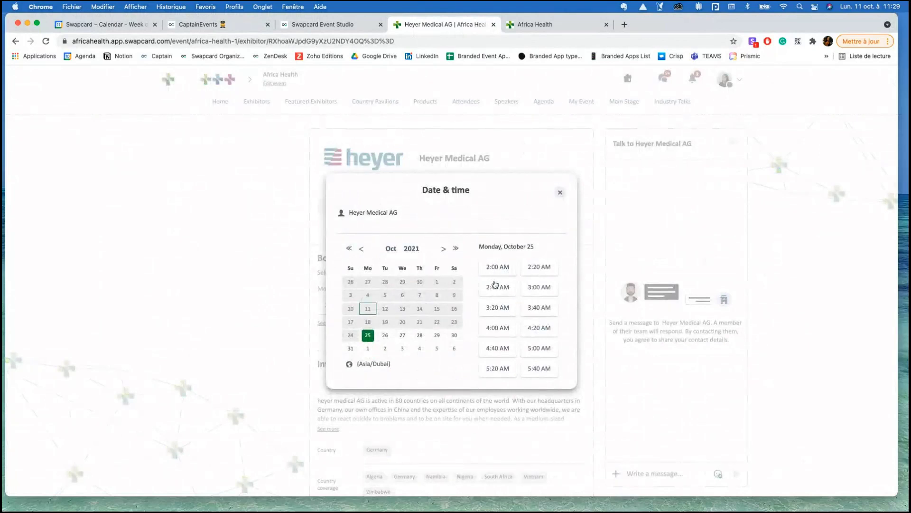
pyautogui.scroll(-1, 504, 301)
pyautogui.scroll(-4, 504, 301)
pyautogui.scroll(5, 499, 305)
pyautogui.click(560, 192)
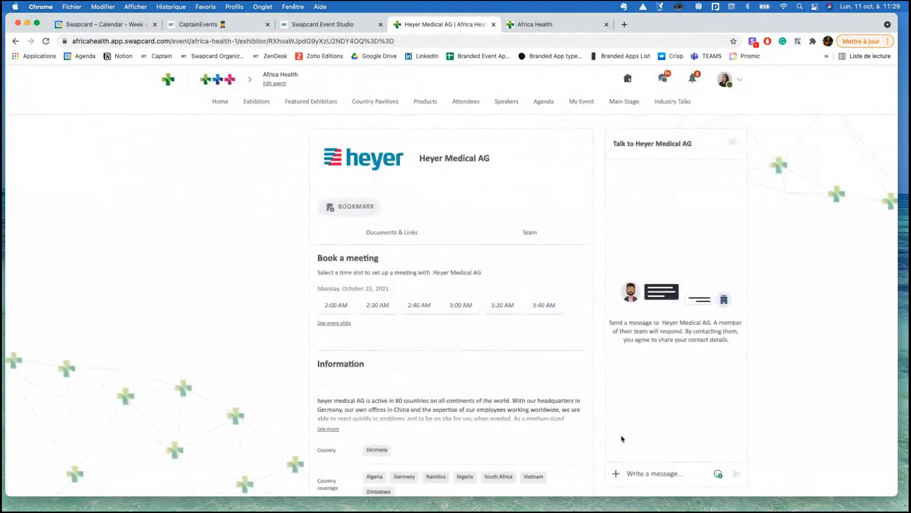
pyautogui.scroll(-1, 649, 454)
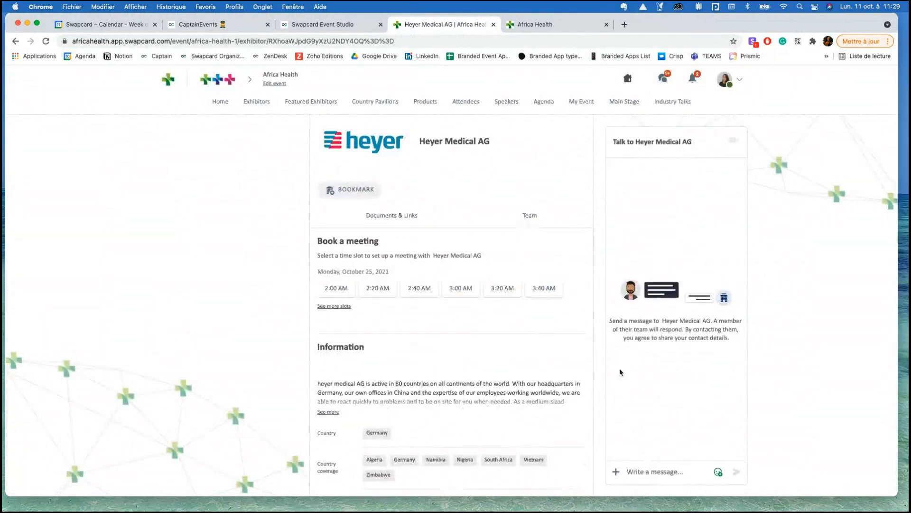
pyautogui.scroll(1, 639, 228)
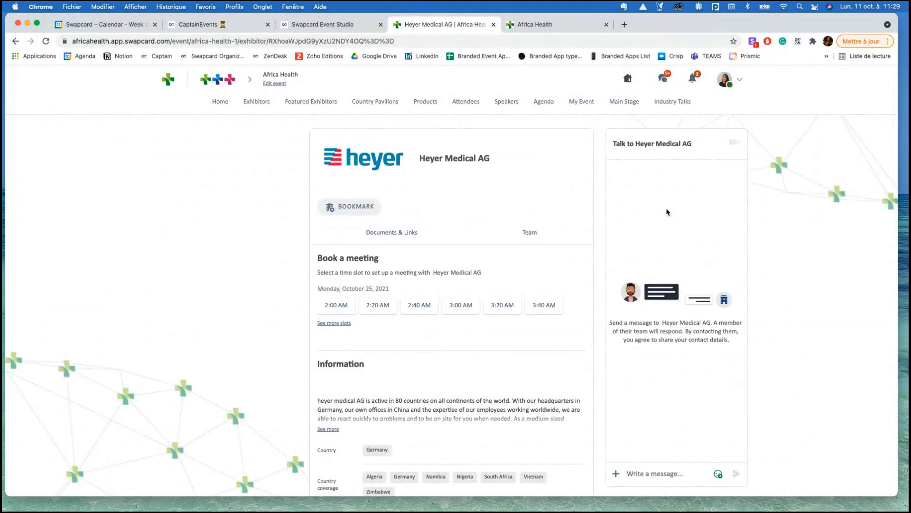
# - Open the messages and a recent conversation, view the Informa Markets | Healthcare company inbox, and switch back to the personal inbox
pyautogui.click(666, 79)
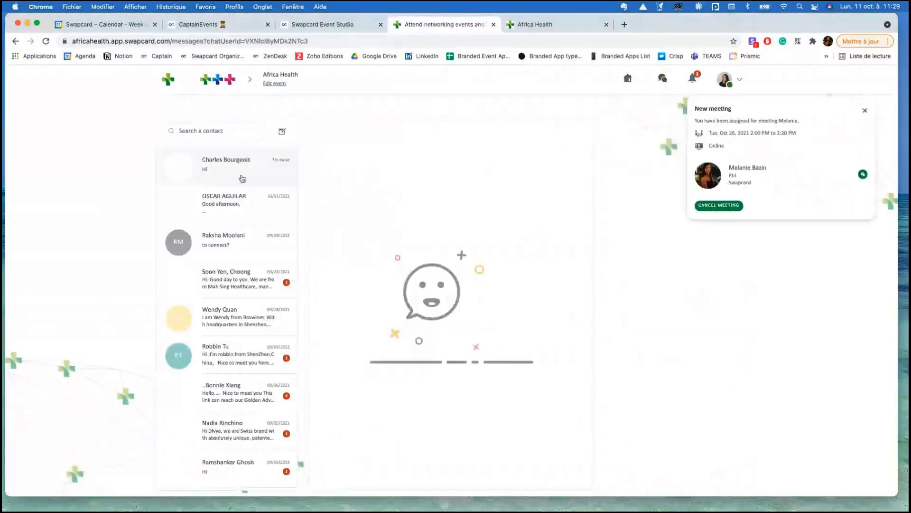
pyautogui.click(242, 179)
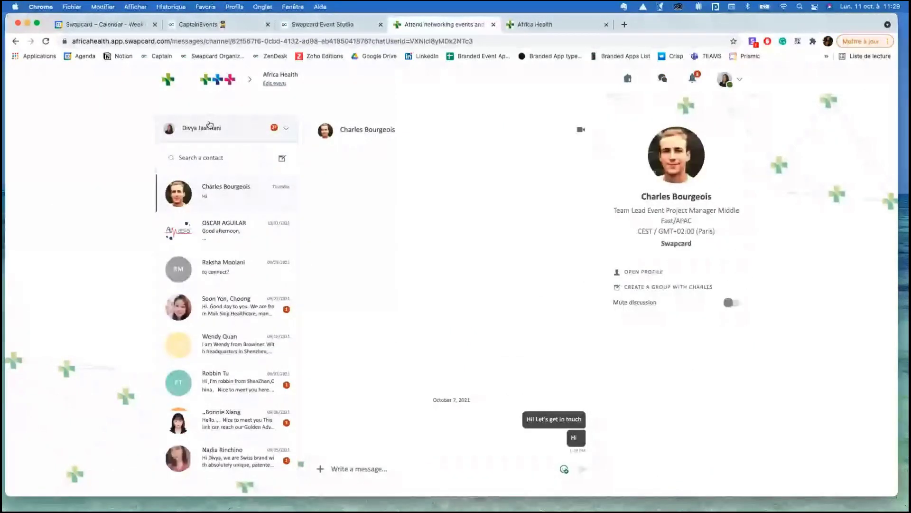
pyautogui.click(286, 128)
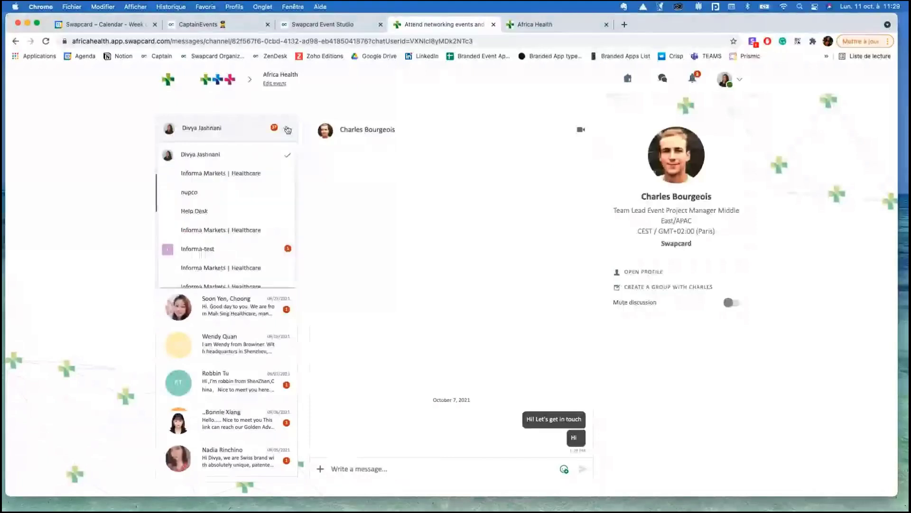
pyautogui.click(220, 175)
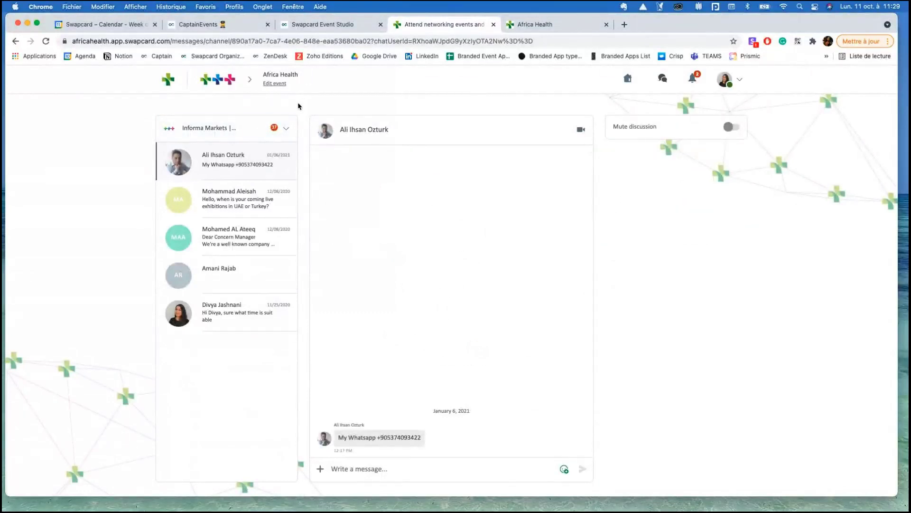
pyautogui.click(288, 130)
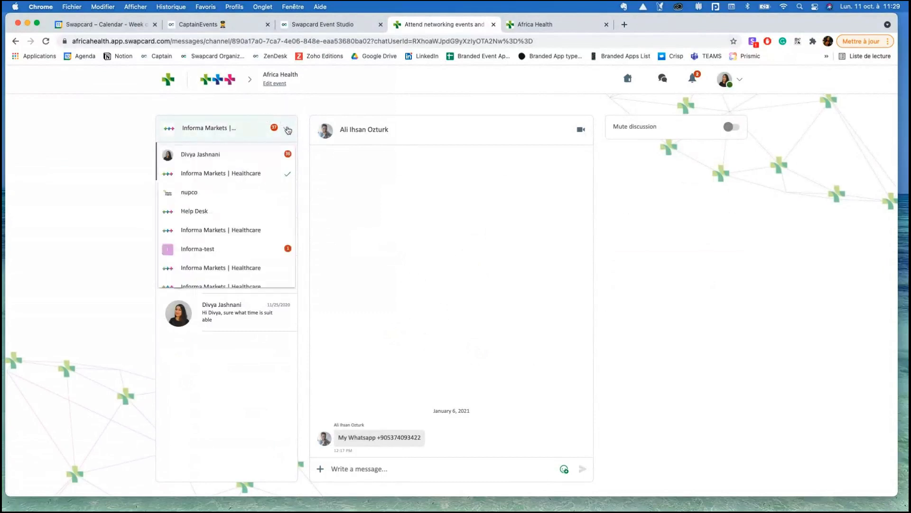
pyautogui.click(234, 157)
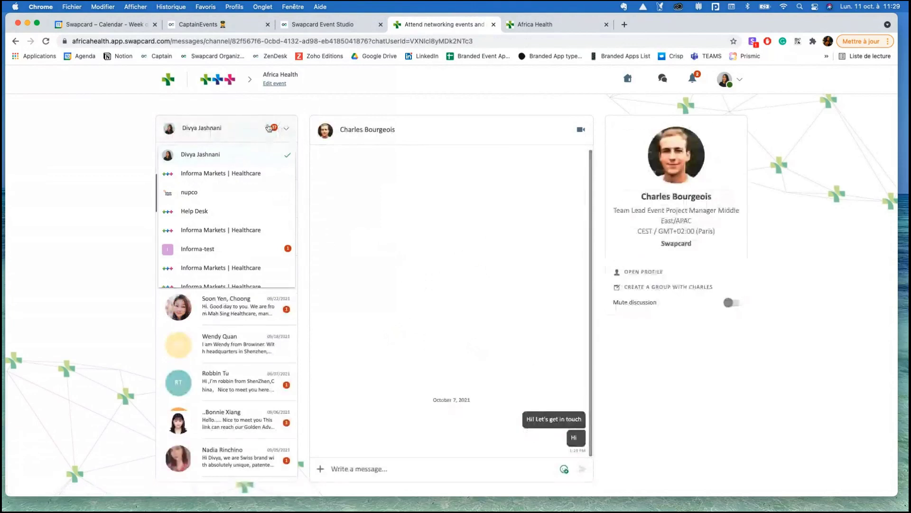
pyautogui.click(157, 169)
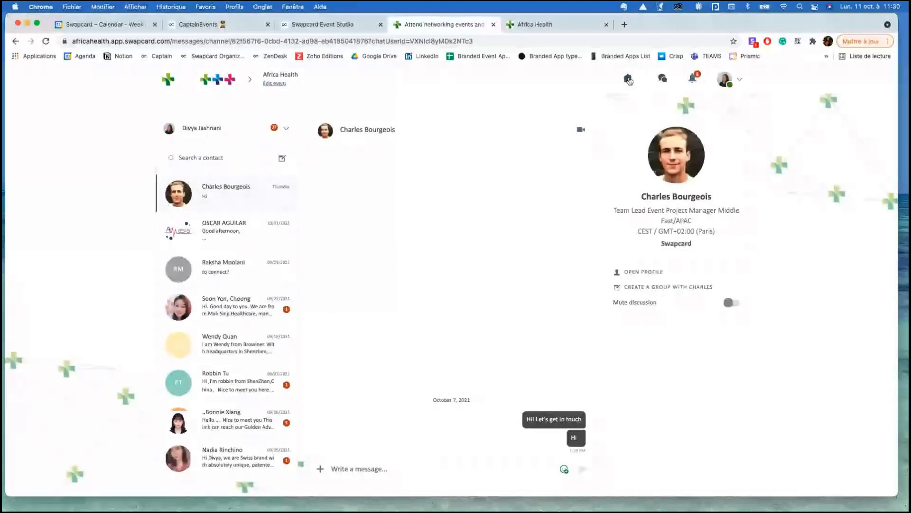
# - Return to the event home page, open the attendee list, and examine its AI Matches, Online section and filters
pyautogui.click(628, 79)
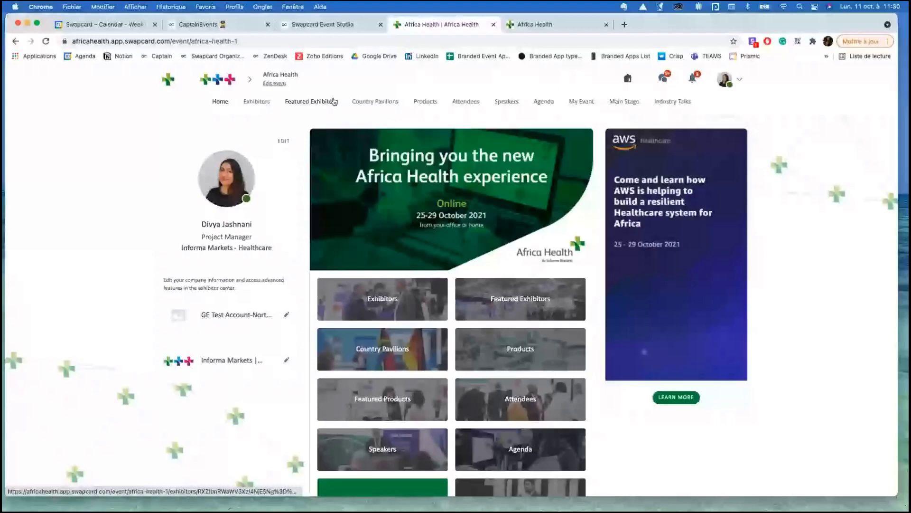
pyautogui.click(481, 100)
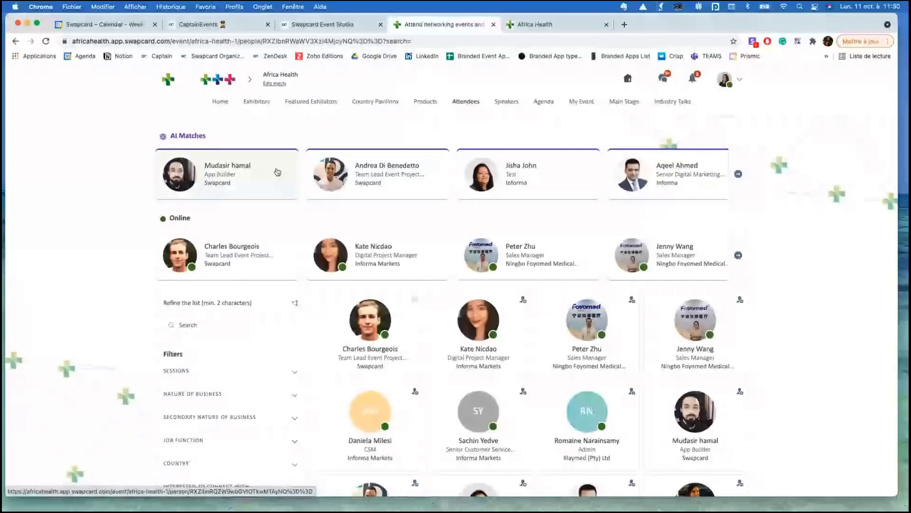
pyautogui.scroll(-1, 380, 254)
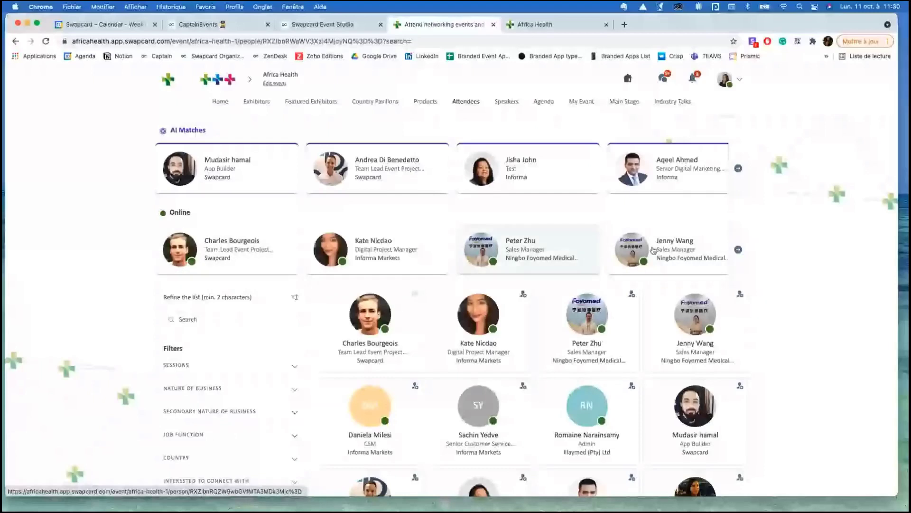
pyautogui.moveTo(654, 250); pyautogui.dragTo(134, 263)
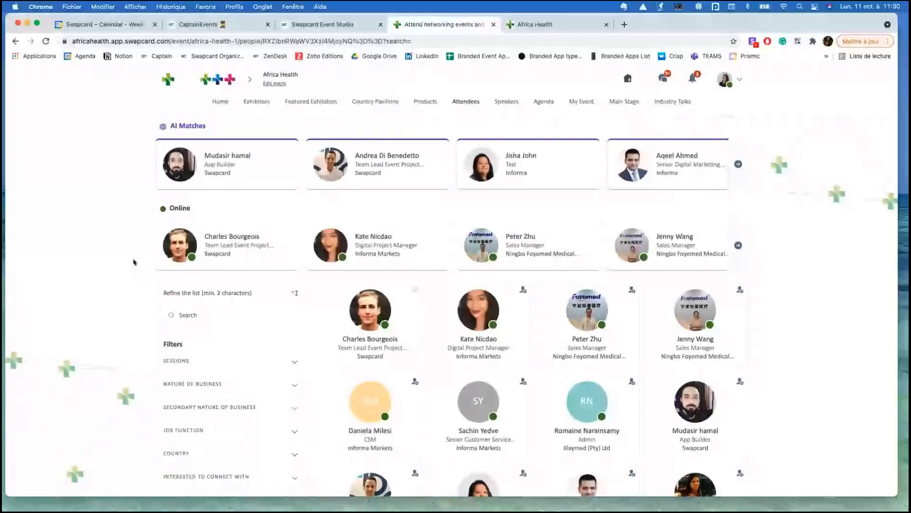
pyautogui.scroll(-3, 133, 262)
pyautogui.scroll(1, 175, 275)
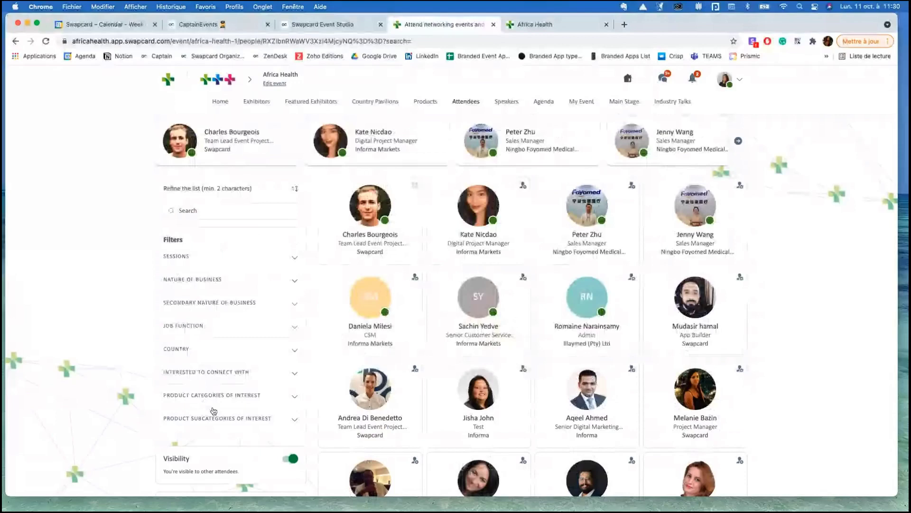
# - Filter the attendees by the job function Anatomy, clear that filter, and collapse the job function options
pyautogui.click(167, 382)
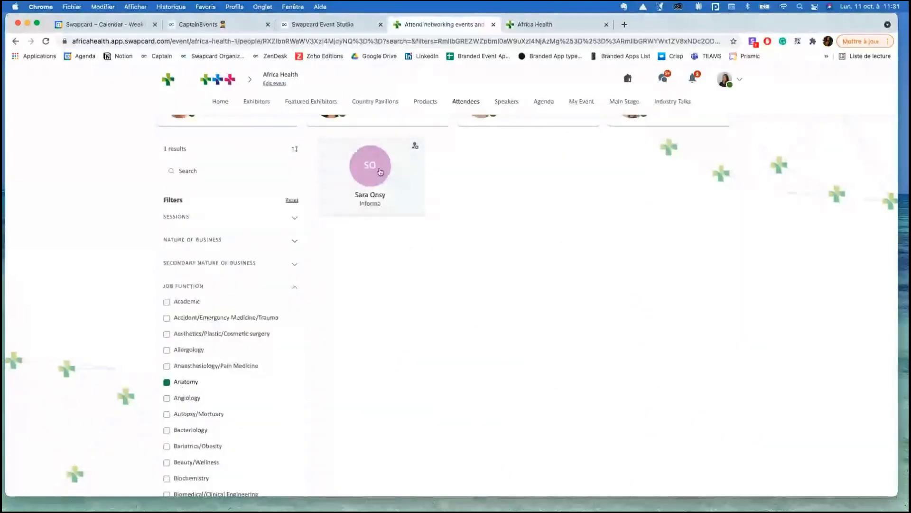
pyautogui.click(167, 382)
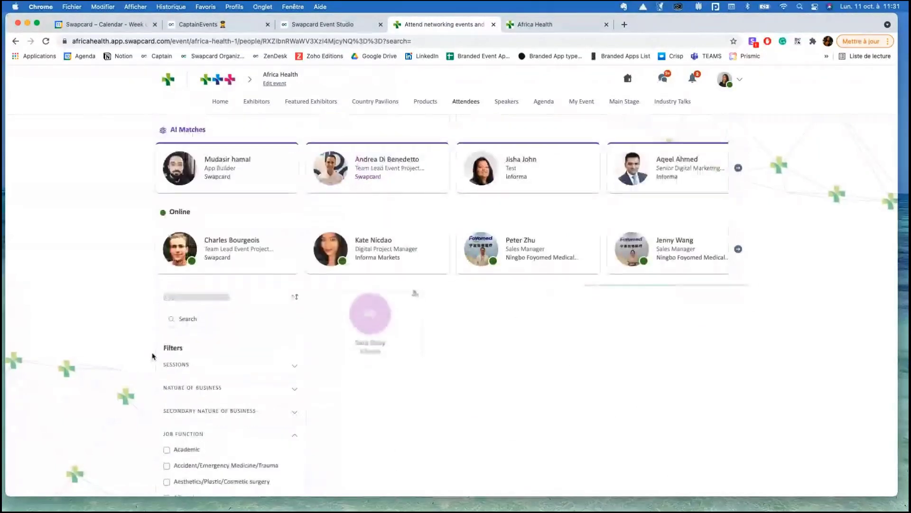
pyautogui.scroll(-2, 153, 354)
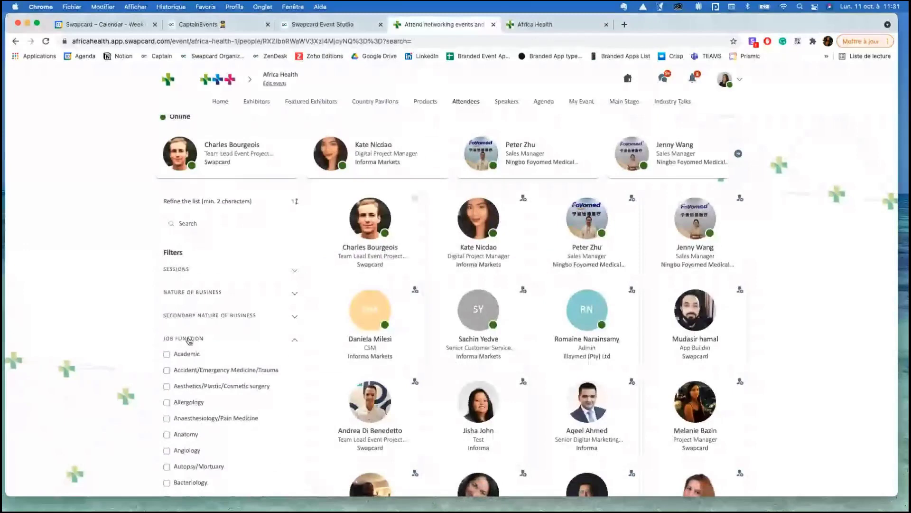
pyautogui.click(189, 340)
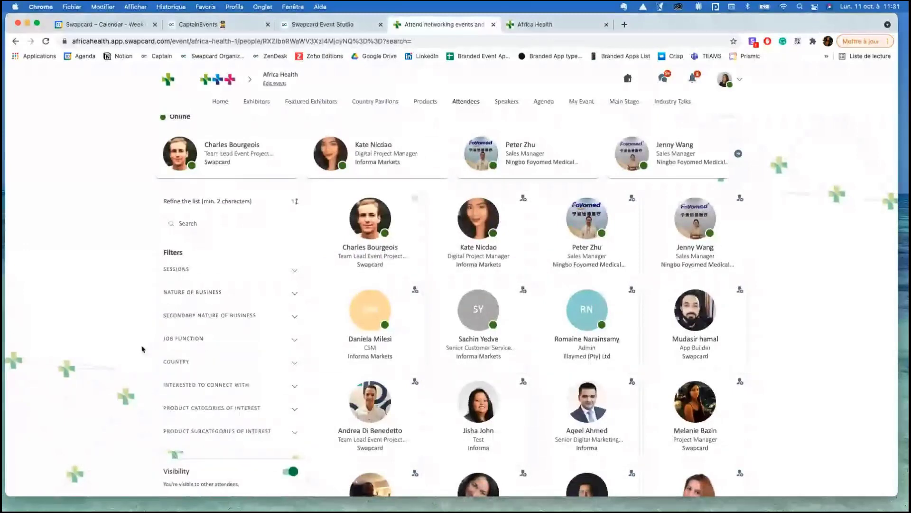
# - Look over the attendee list and filters, and open the profile of the third listed attendee, a Sales Manager at Ningbo Foyomed Medical Instruments
pyautogui.scroll(-1, 199, 363)
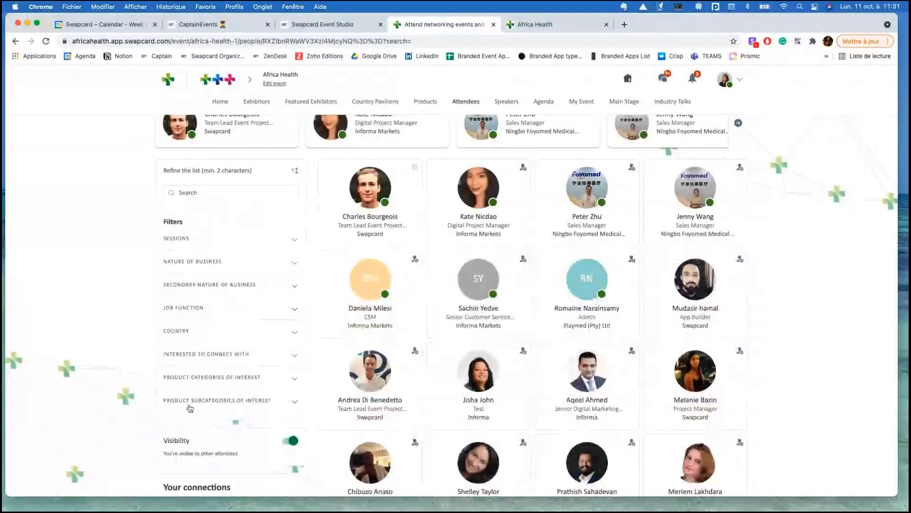
pyautogui.scroll(-1, 206, 386)
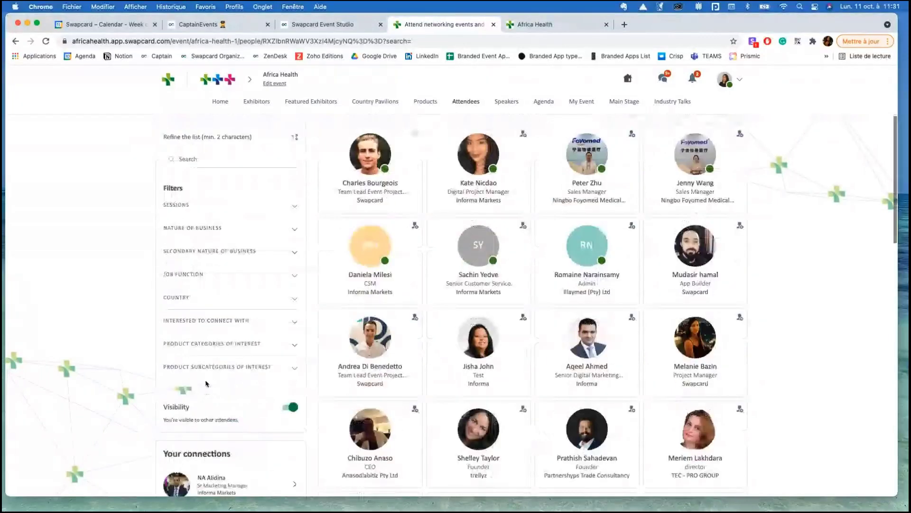
pyautogui.scroll(1, 205, 208)
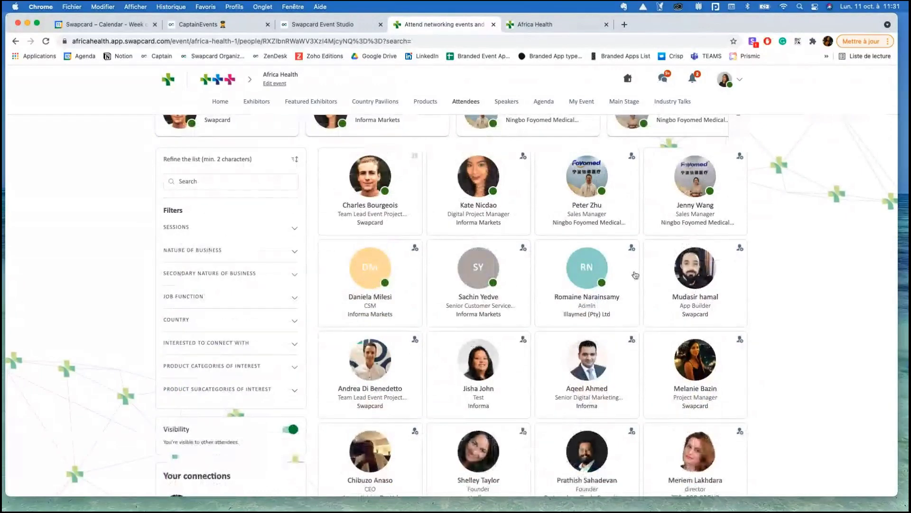
pyautogui.scroll(2, 635, 276)
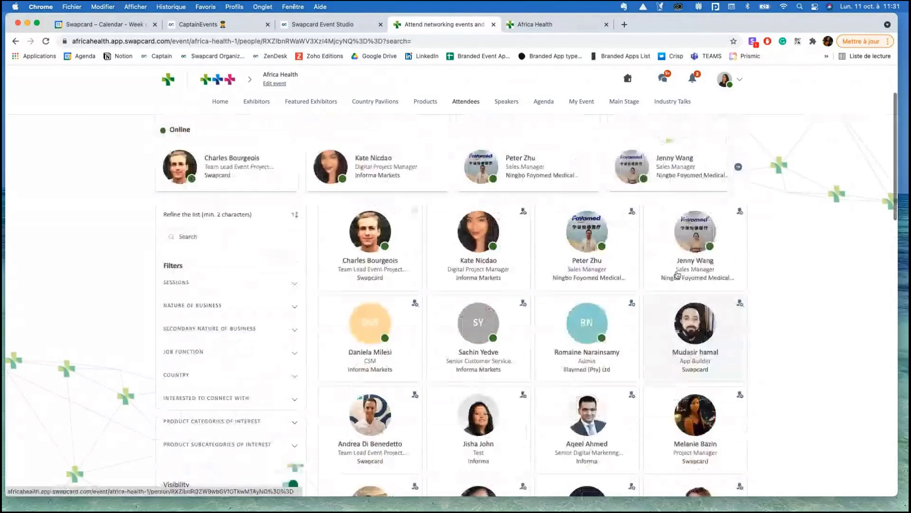
pyautogui.click(574, 240)
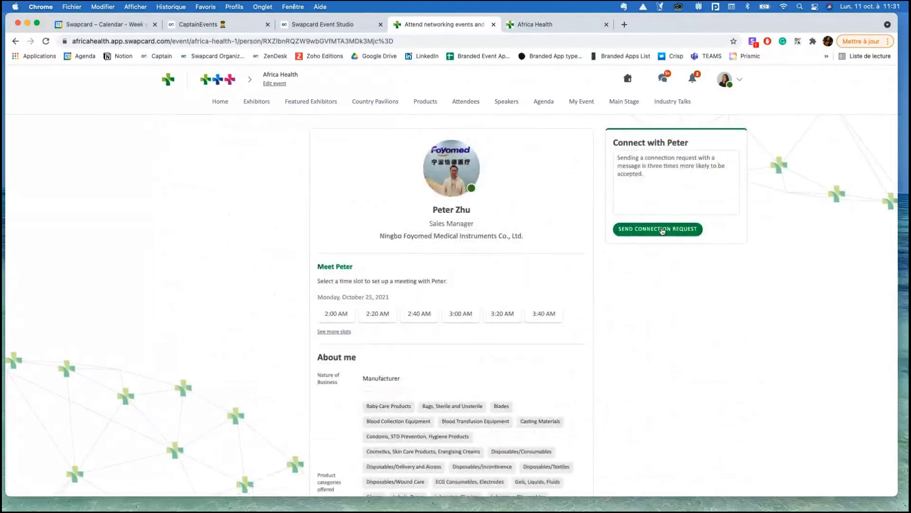
# - Draft the connection request message "Let's connect" on the attendee's profile and select the message text
pyautogui.click(636, 154)
pyautogui.write("Let's connec")
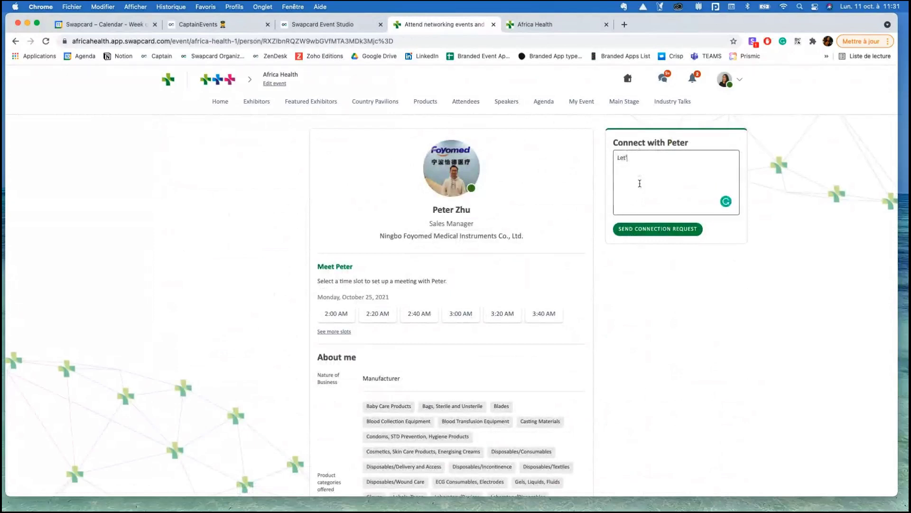
pyautogui.write('t')
pyautogui.tripleClick(642, 160)
# - Try an online meeting request for Monday, October 25, 2021 at 3:20 AM, proceed to its message form, and leave the dialog
pyautogui.click(497, 284)
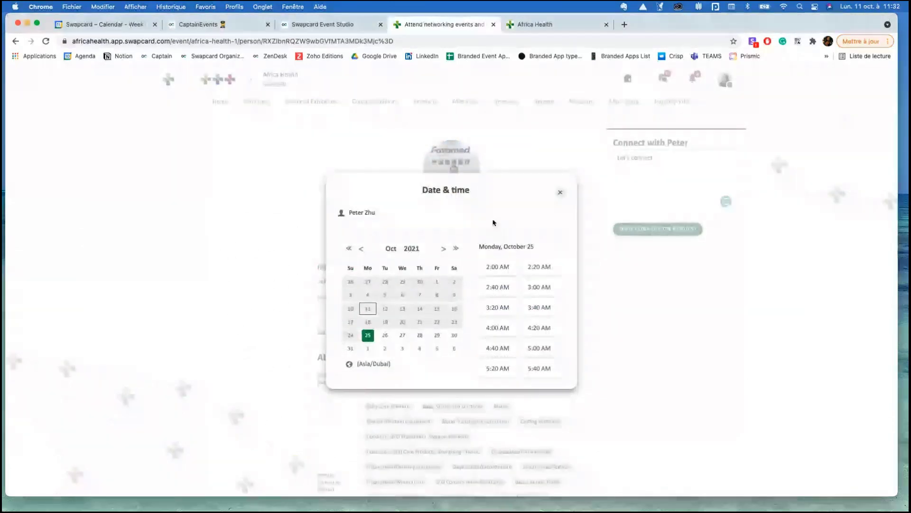
pyautogui.click(497, 308)
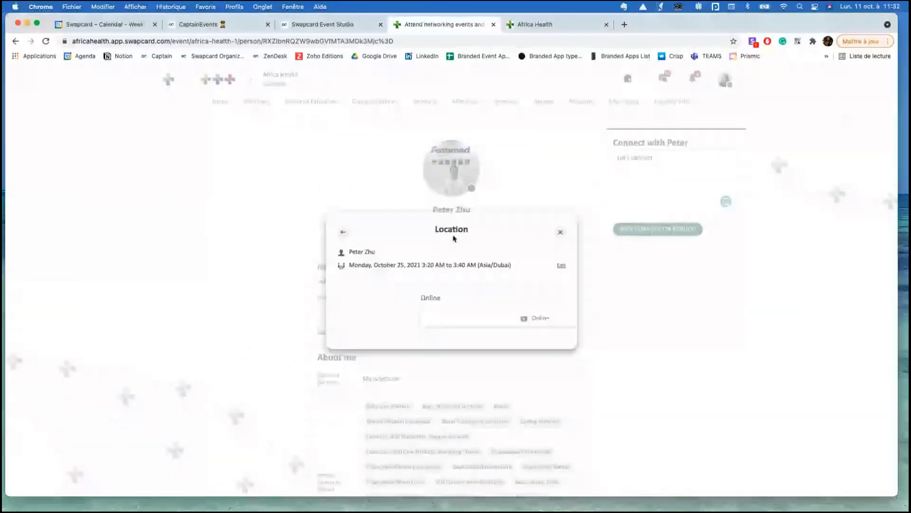
pyautogui.click(535, 317)
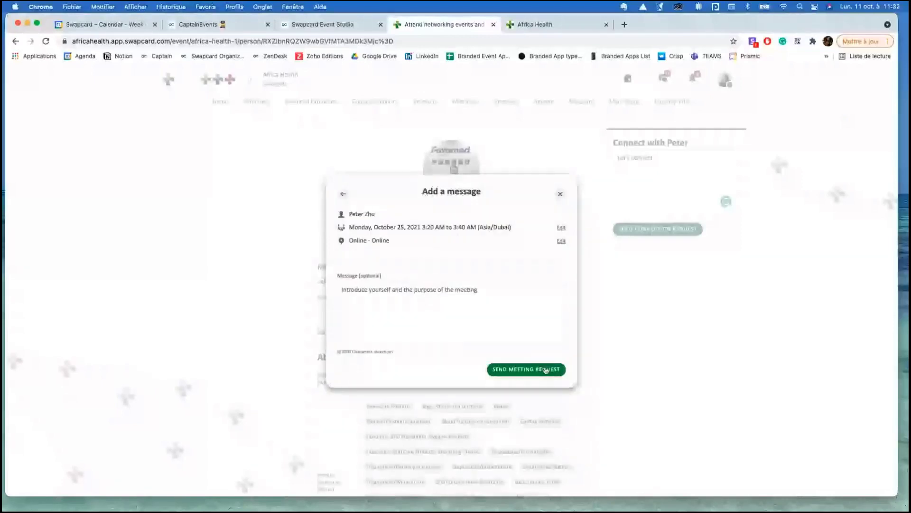
pyautogui.click(546, 370)
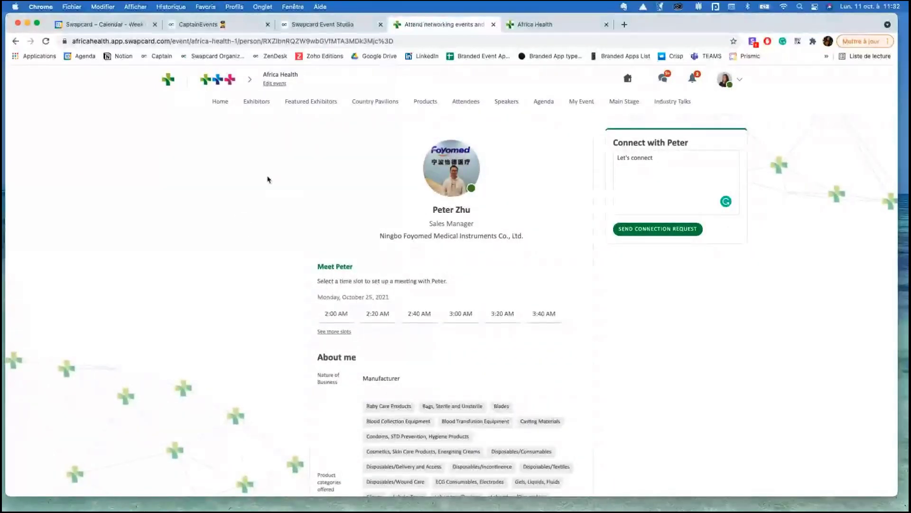
# - View the notifications, close them, and return to the attendee list
pyautogui.click(694, 78)
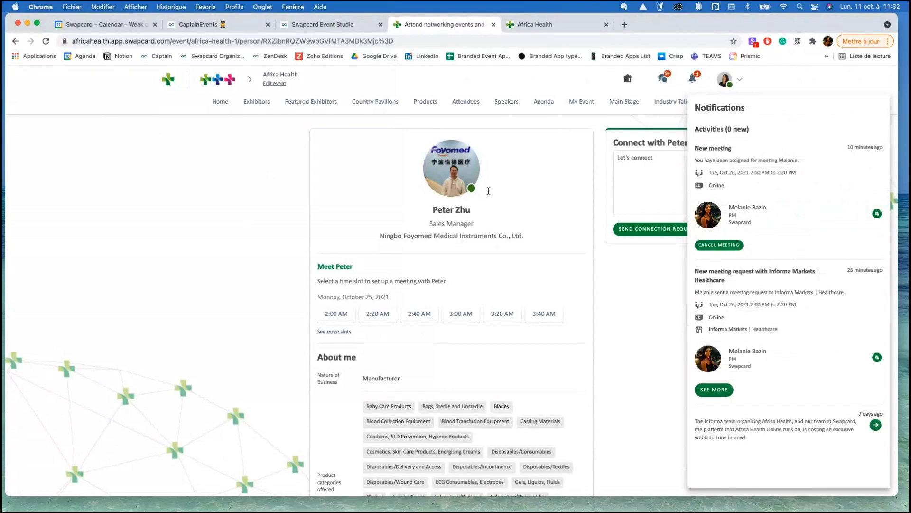
pyautogui.click(235, 186)
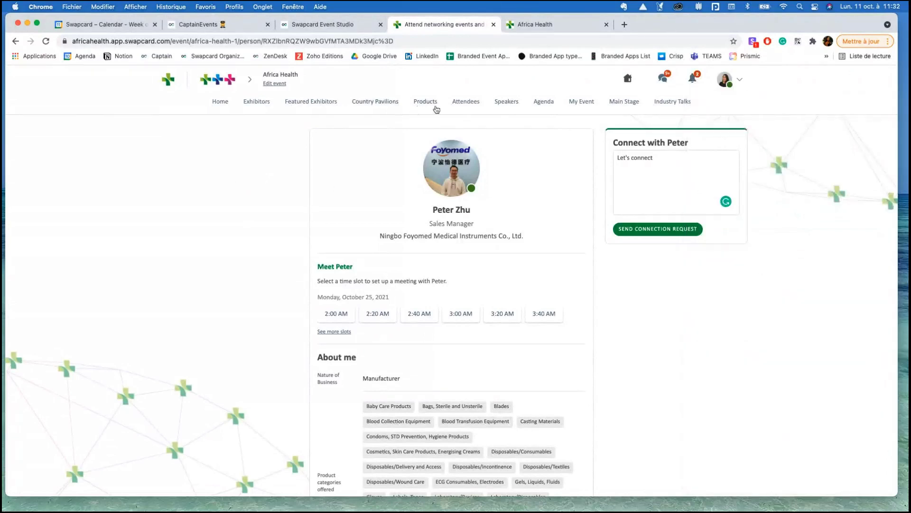
pyautogui.click(466, 103)
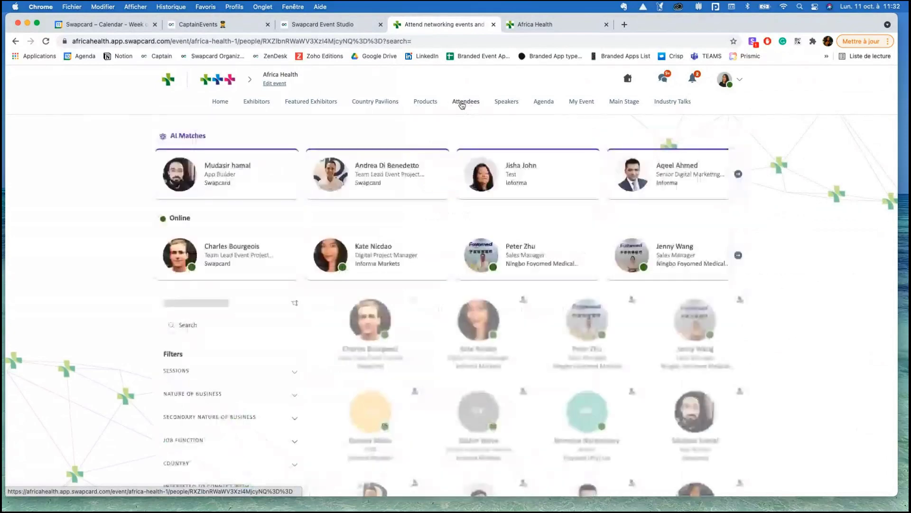
# - Search the attendee list by an attendee's first name, look over the matches, and clear the search
pyautogui.scroll(-2, 126, 253)
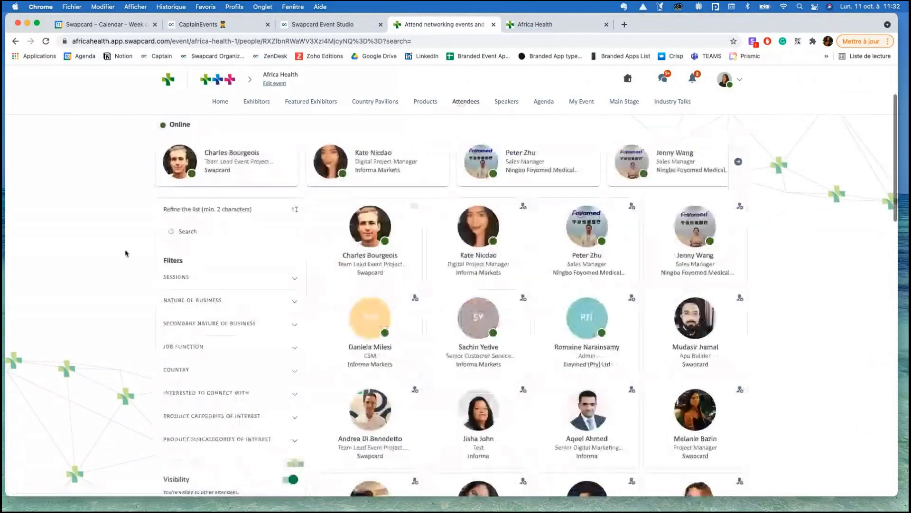
pyautogui.scroll(-1, 201, 218)
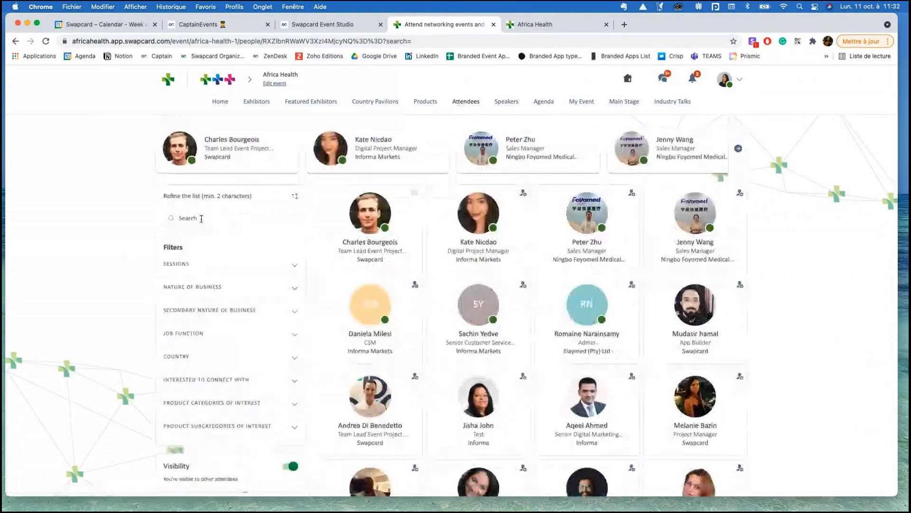
pyautogui.click(202, 218)
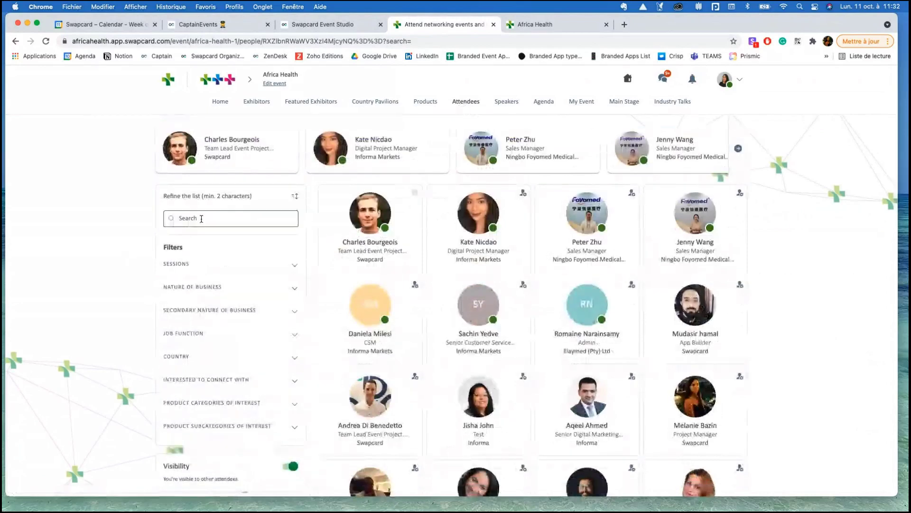
pyautogui.write('Kate')
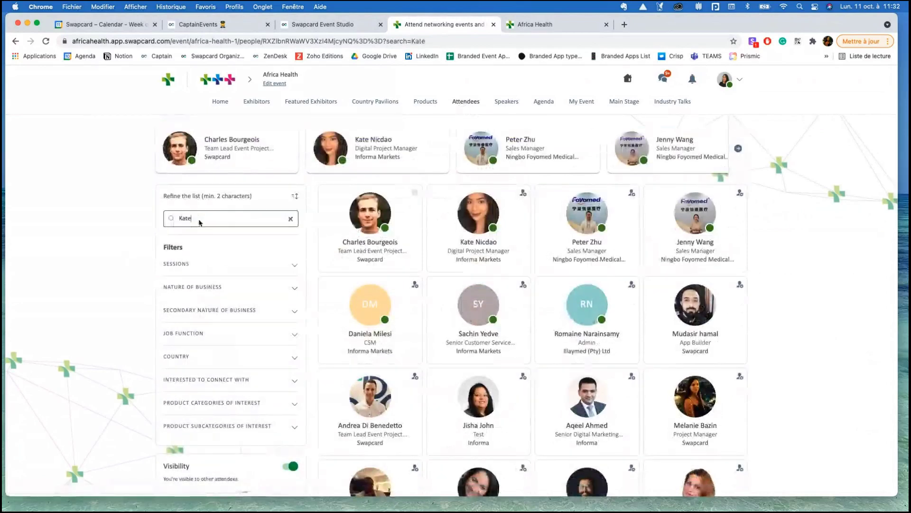
pyautogui.scroll(-2, 125, 285)
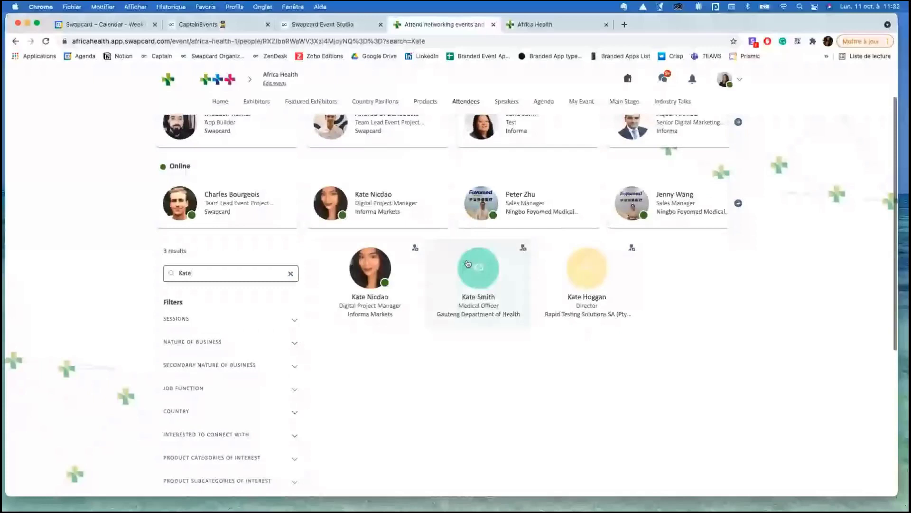
pyautogui.click(163, 277)
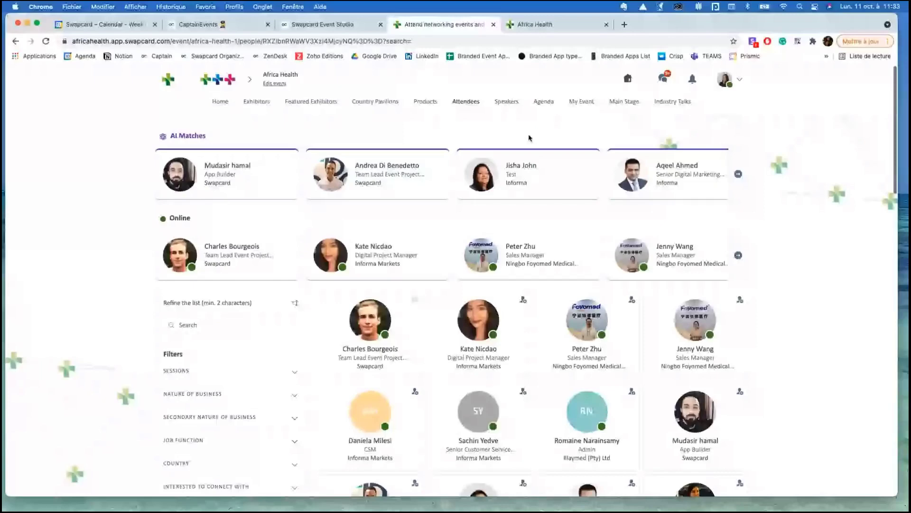
# - Go back to the event home page, open My Event, and view the bookmarked companies and the personal schedule
pyautogui.press('super+bracketleft')
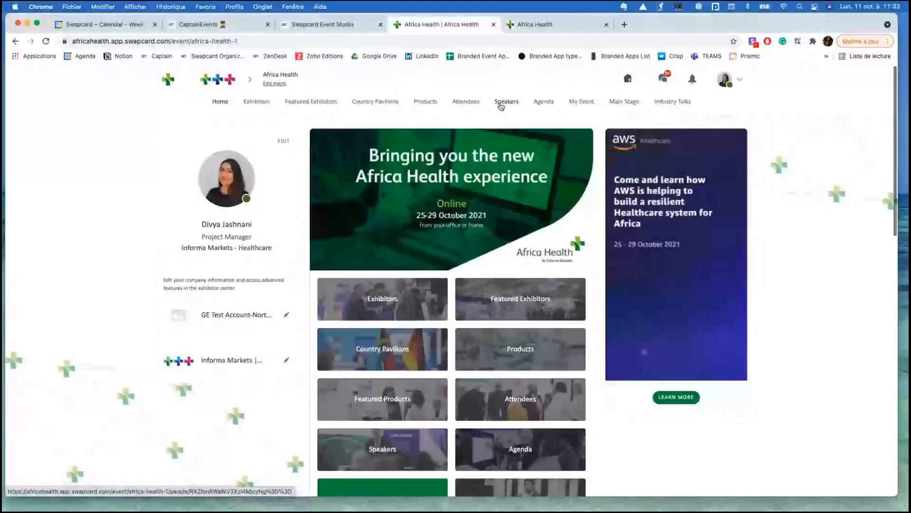
pyautogui.click(586, 103)
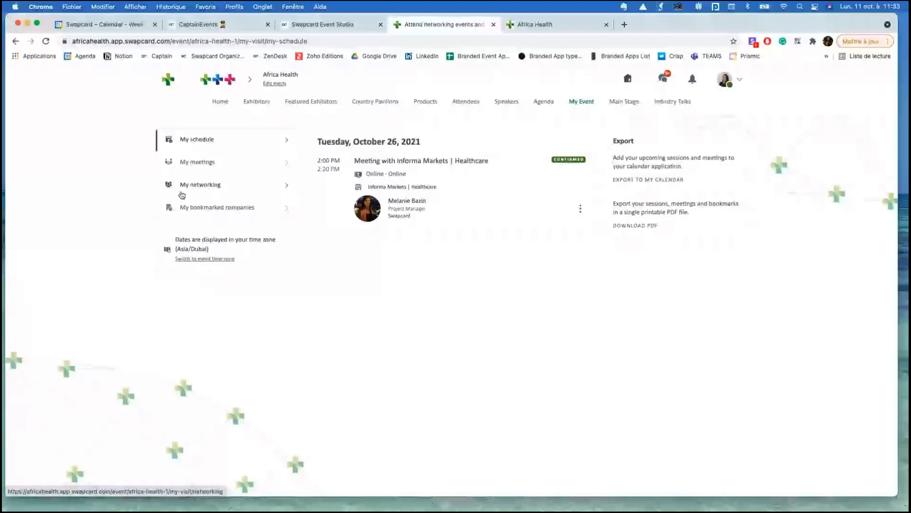
pyautogui.click(202, 209)
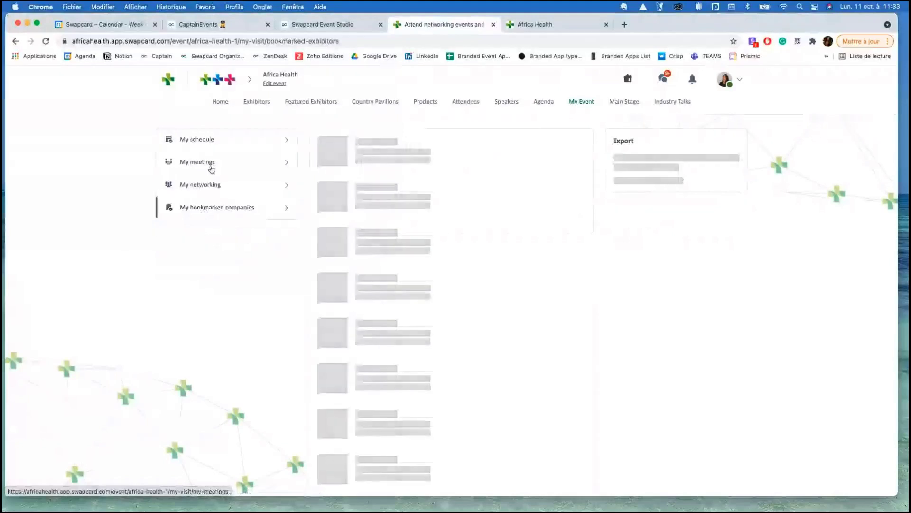
pyautogui.click(206, 141)
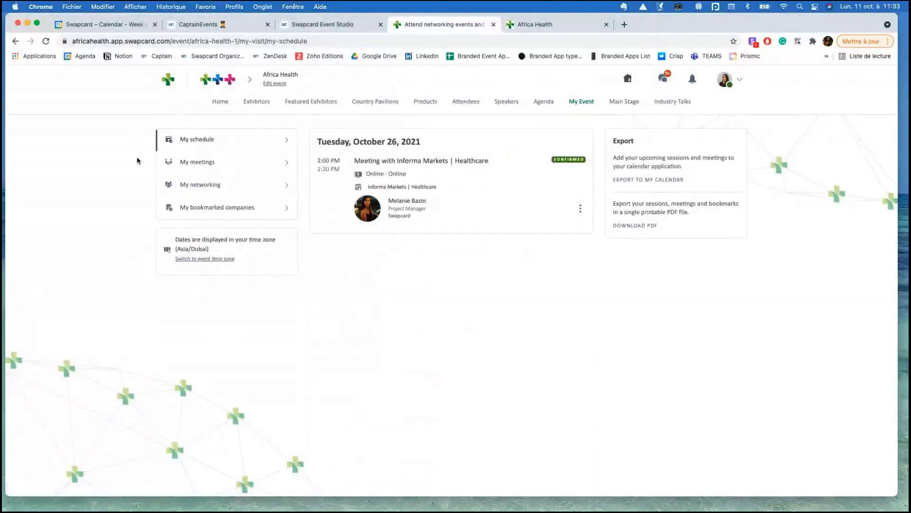
# - Open My meetings and examine the Monday, October 25 slots and their availability options
pyautogui.click(203, 162)
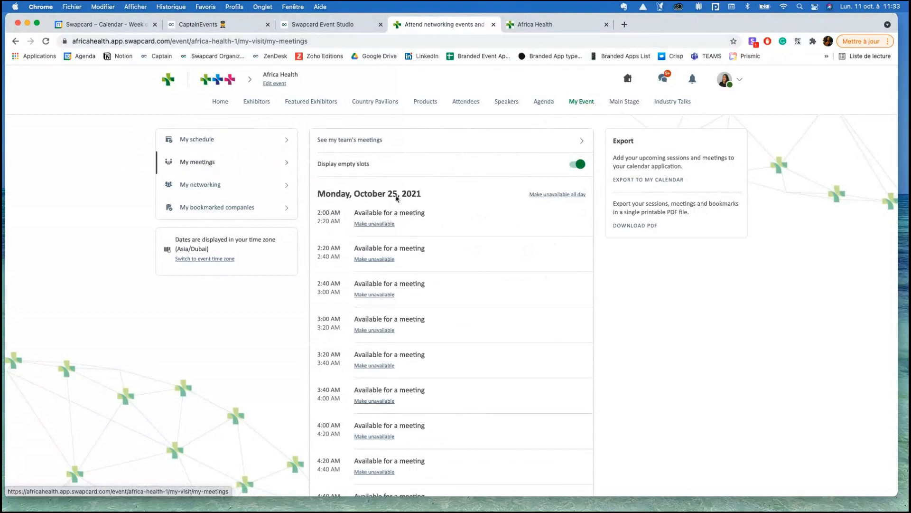
pyautogui.scroll(-1, 379, 227)
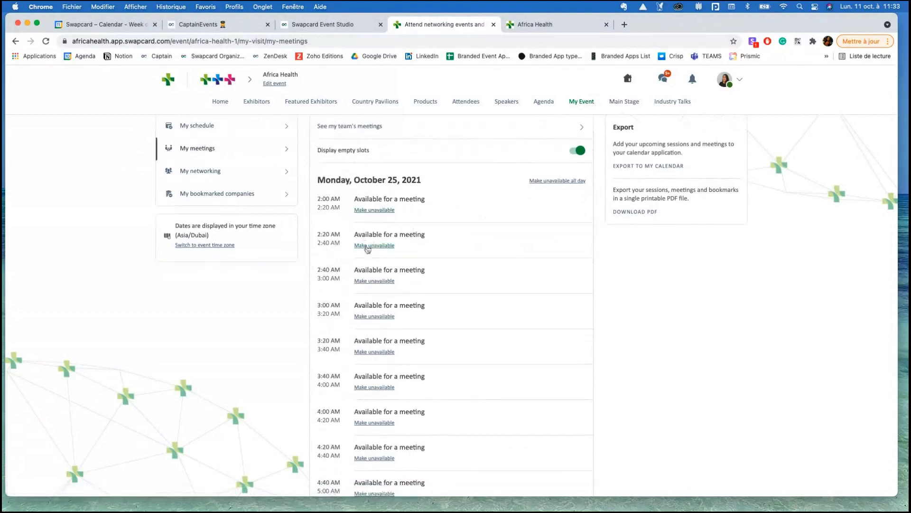
pyautogui.scroll(-1, 409, 241)
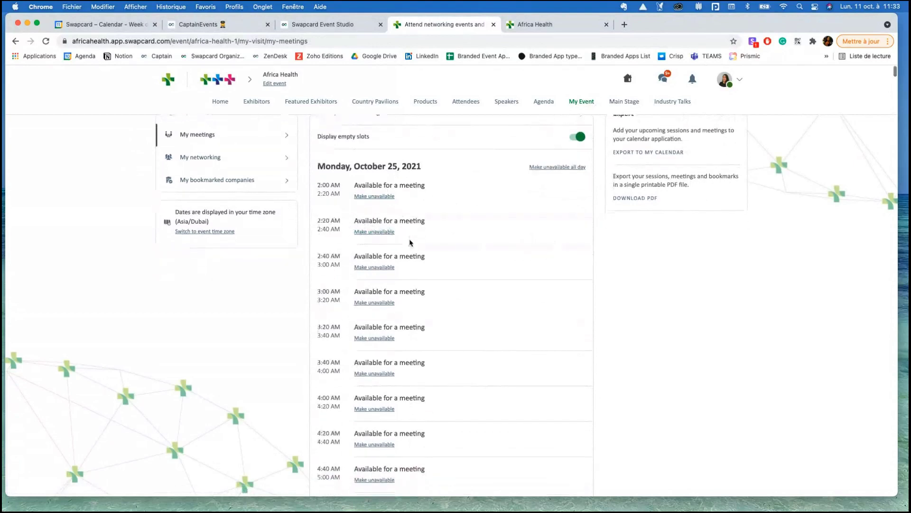
pyautogui.scroll(2, 409, 240)
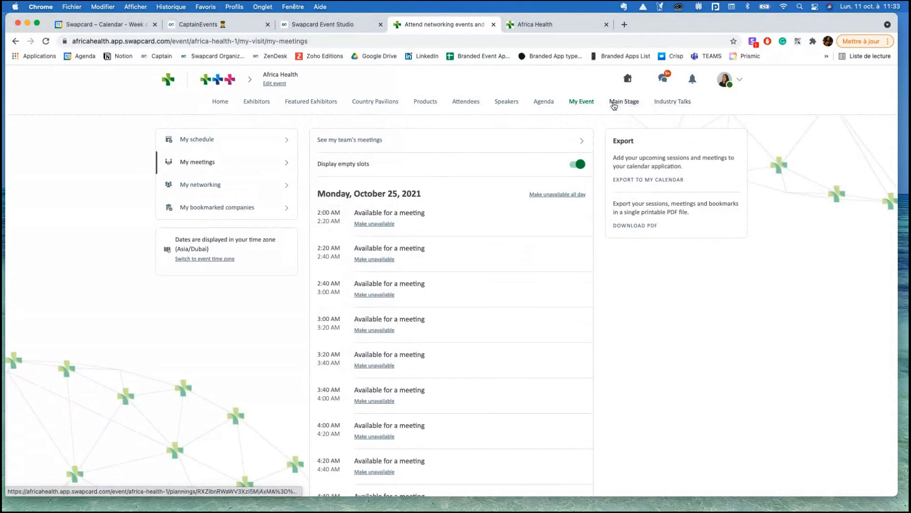
# - Reopen My Event and look over the schedule's PDF download option, the meetings and the networking list
pyautogui.click(220, 102)
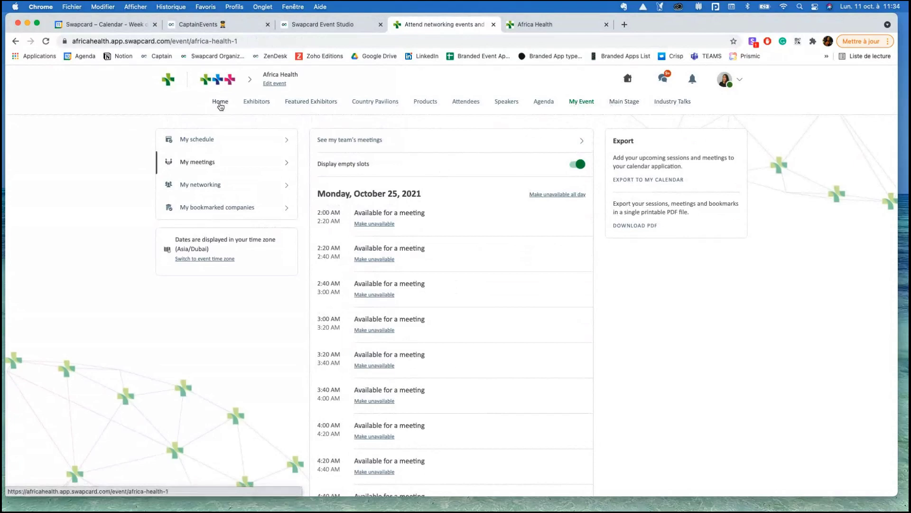
pyautogui.click(582, 102)
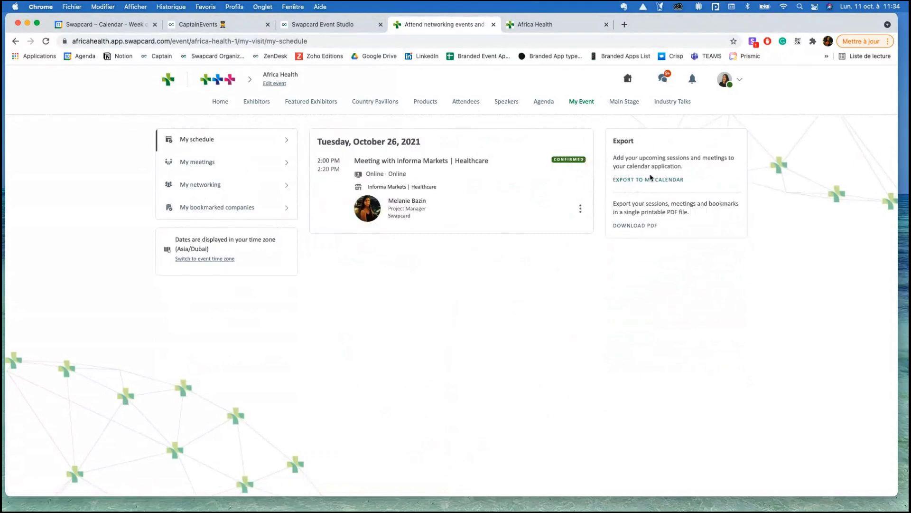
pyautogui.click(636, 226)
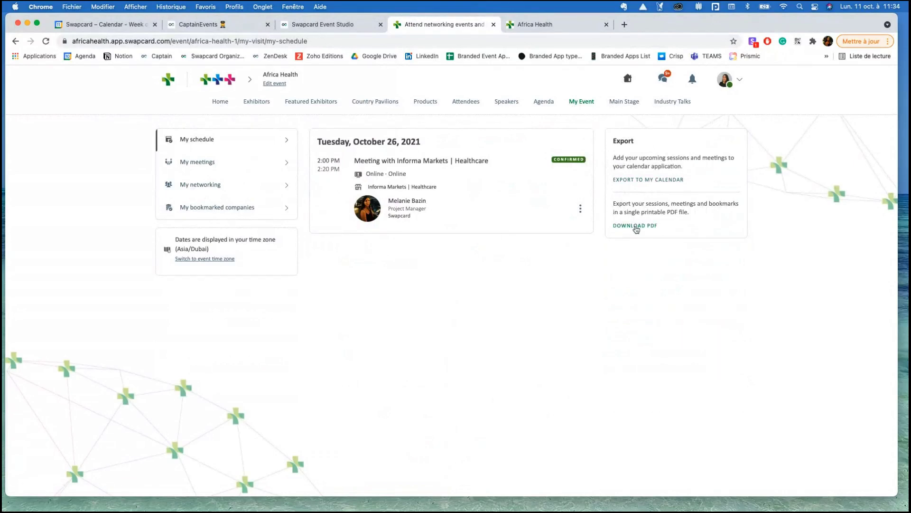
pyautogui.click(204, 163)
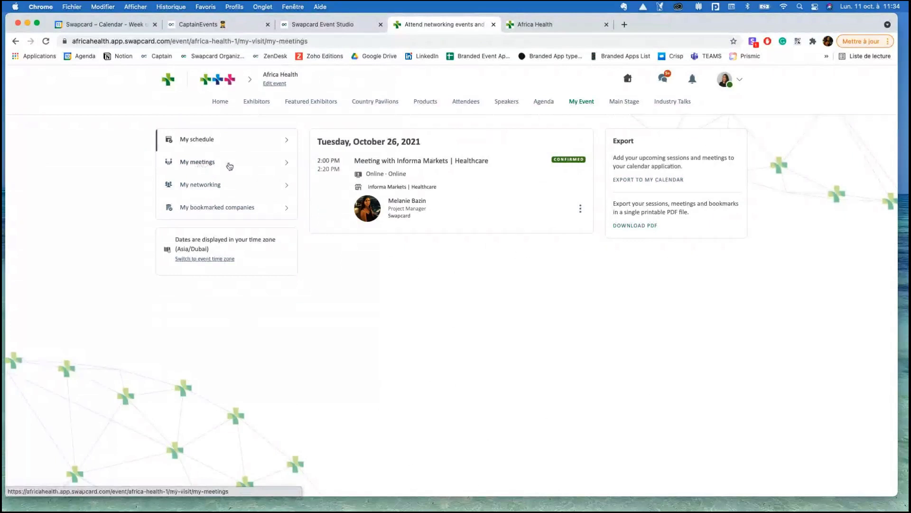
pyautogui.click(204, 185)
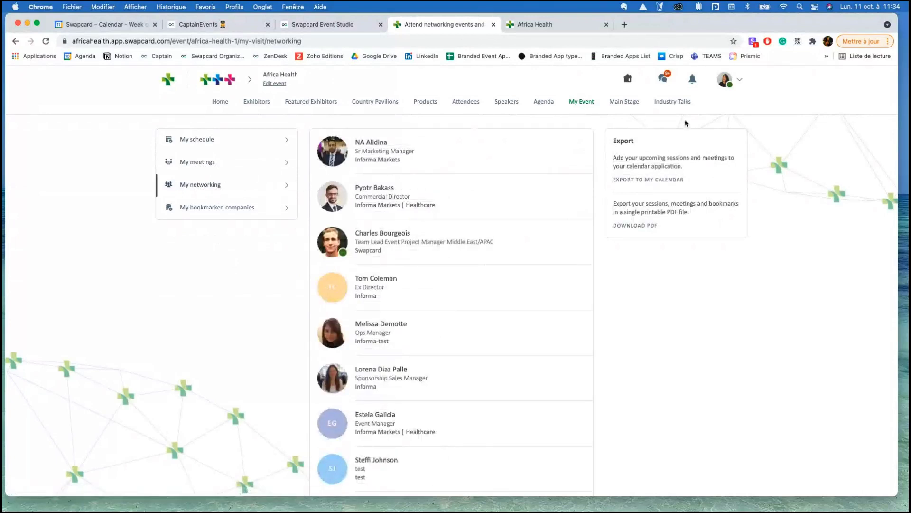
# - Open My contacts, highlight the Export my contacts section, and return to the event home page
pyautogui.click(730, 85)
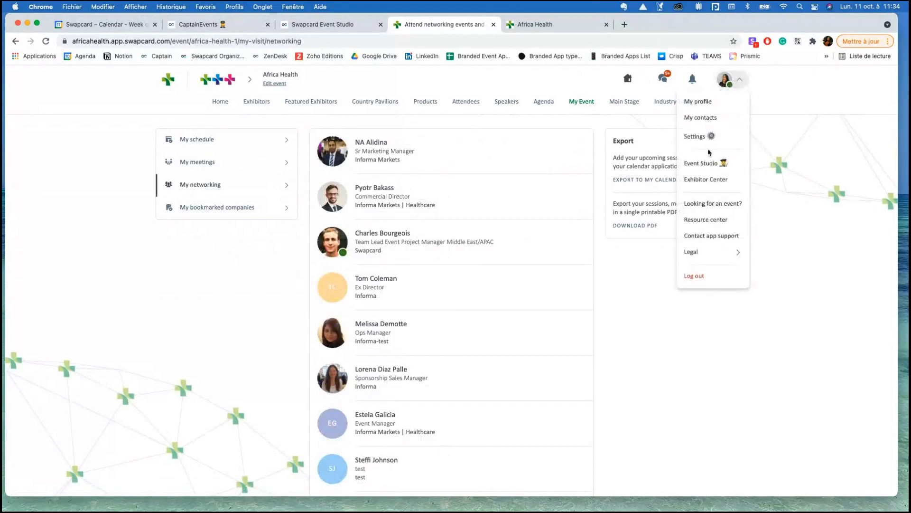
pyautogui.click(703, 118)
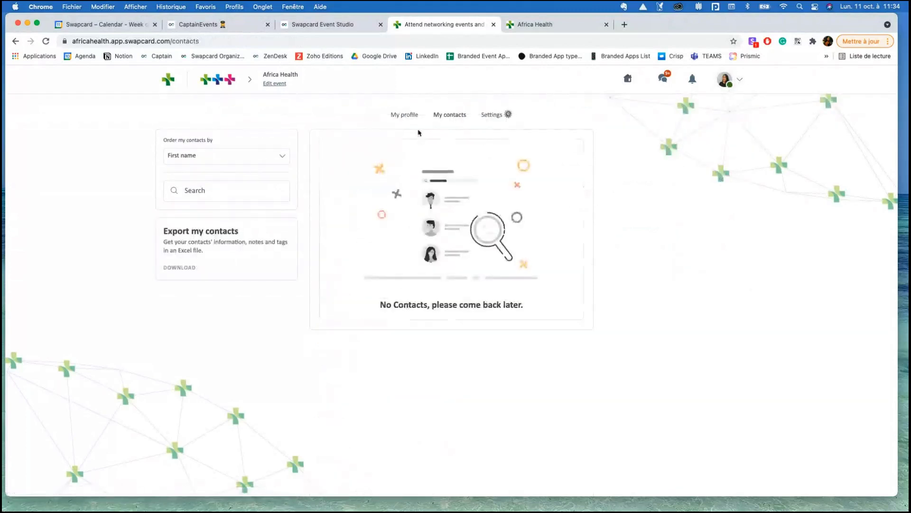
pyautogui.moveTo(160, 232); pyautogui.dragTo(218, 269)
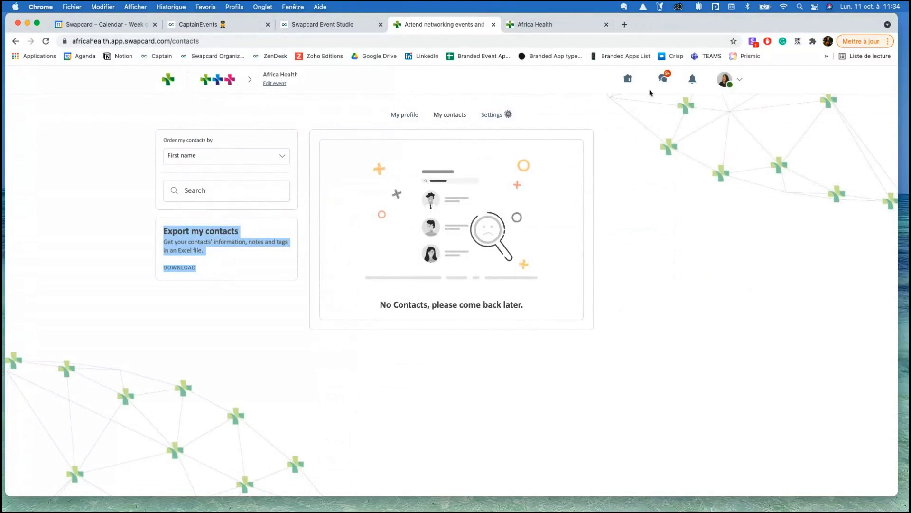
pyautogui.click(628, 79)
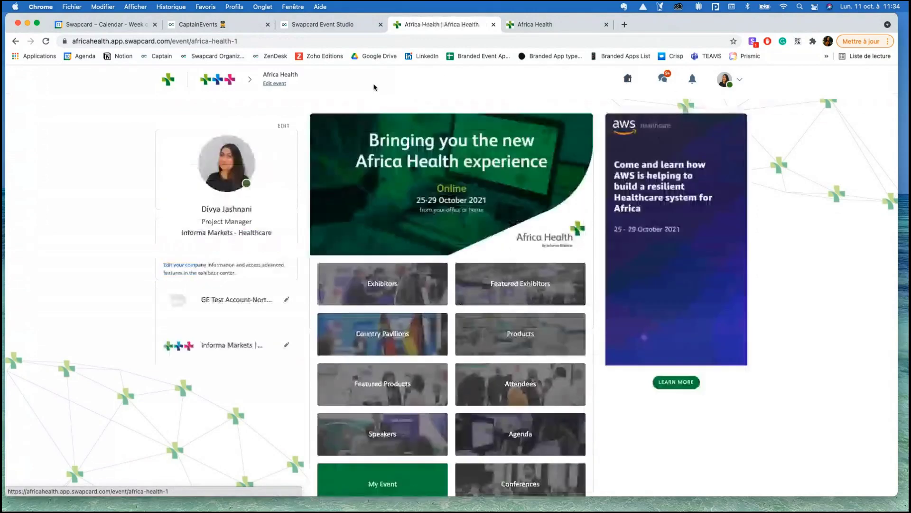
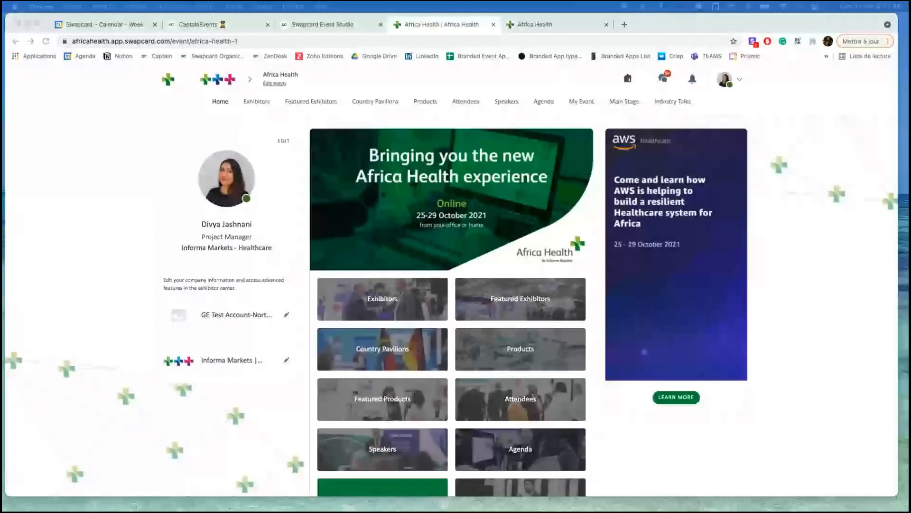
# - Open the attendee list to view its AI Matches and Online sections, and return to the event home page
pyautogui.click(463, 102)
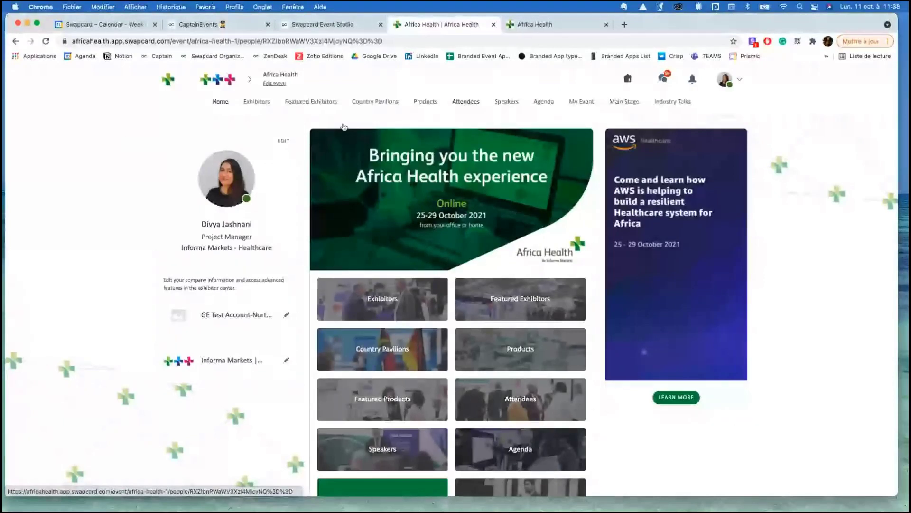
pyautogui.click(461, 104)
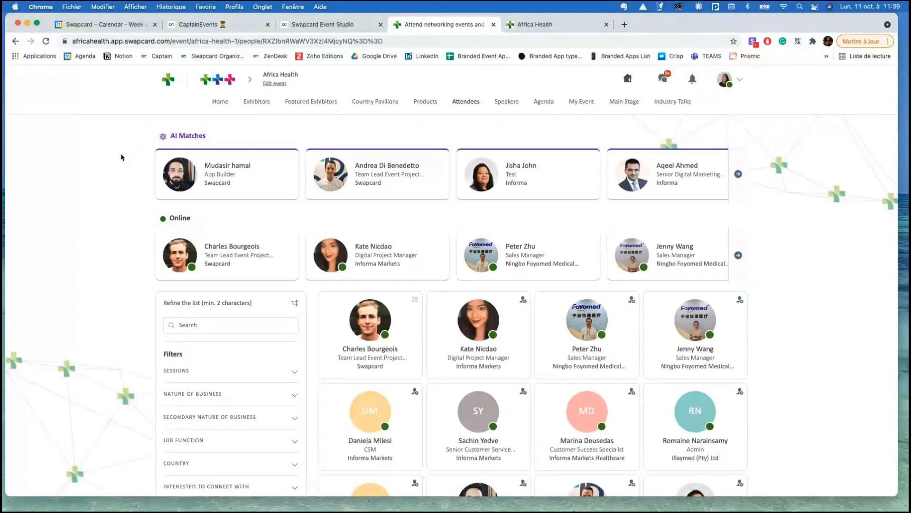
pyautogui.click(218, 103)
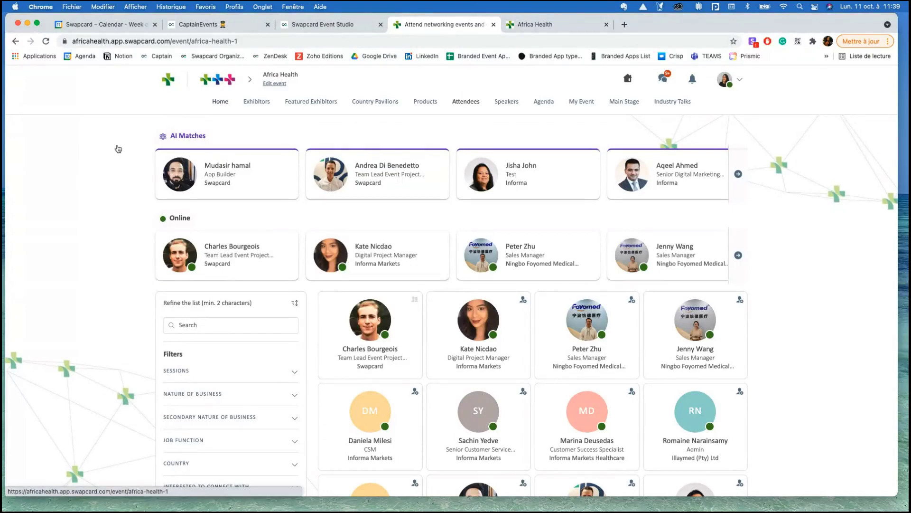